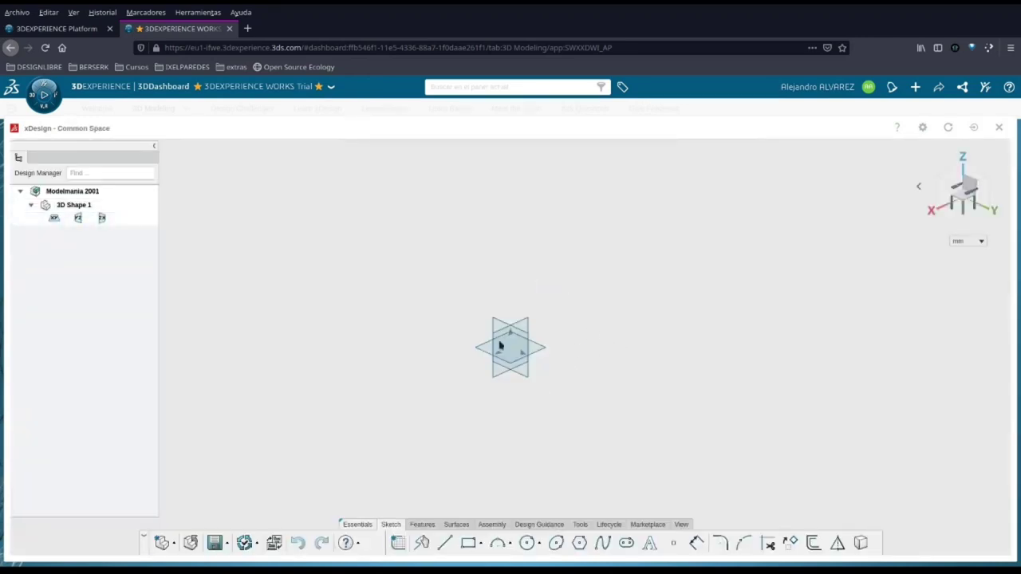
Step: Start a new sketch on the zx plane
click(523, 322)
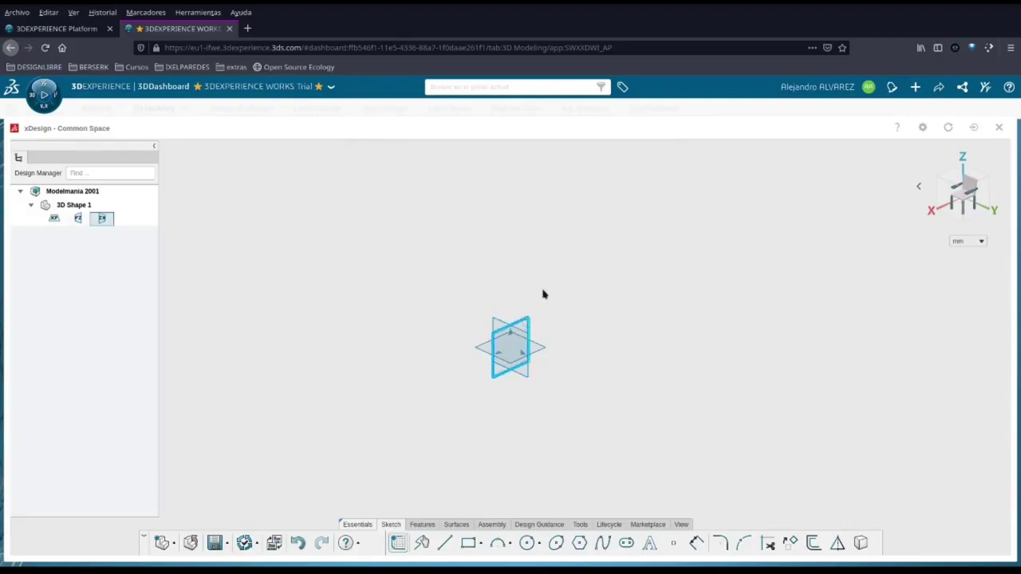
scroll(512, 383, up, 1)
click(507, 359)
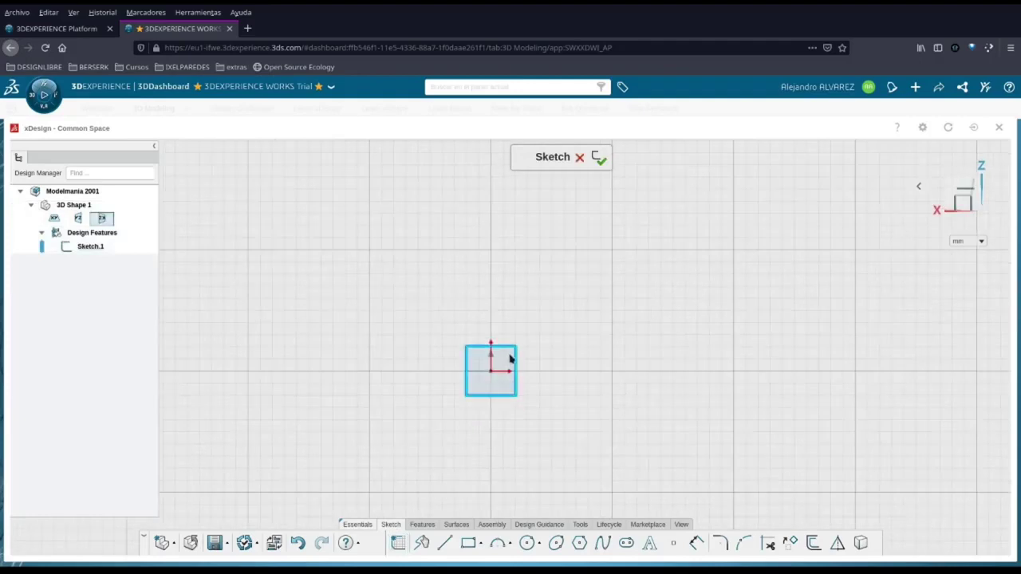
Step: Hide the yz, zx and xy reference planes
click(80, 221)
click(108, 181)
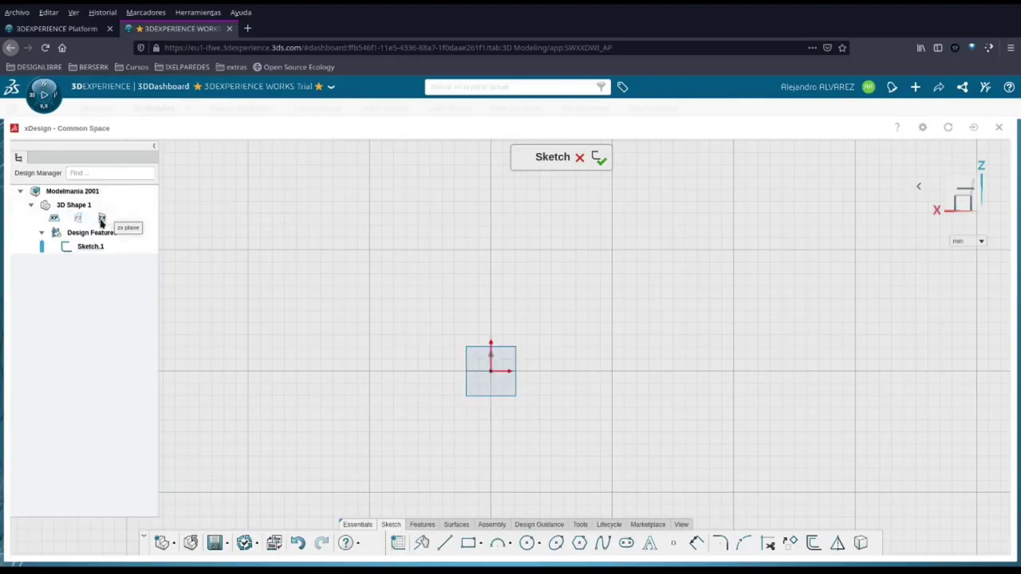
click(101, 221)
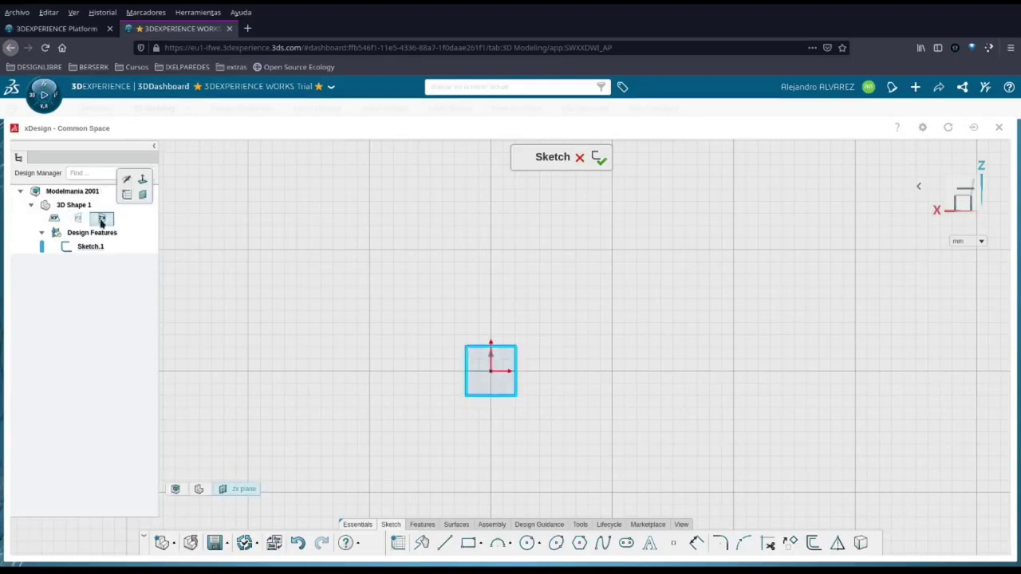
click(54, 217)
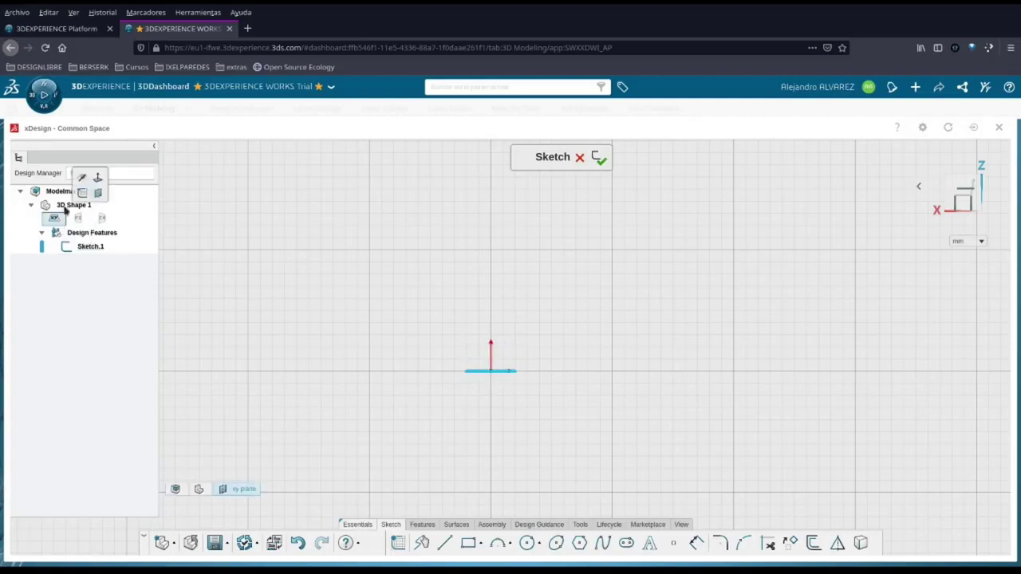
click(91, 179)
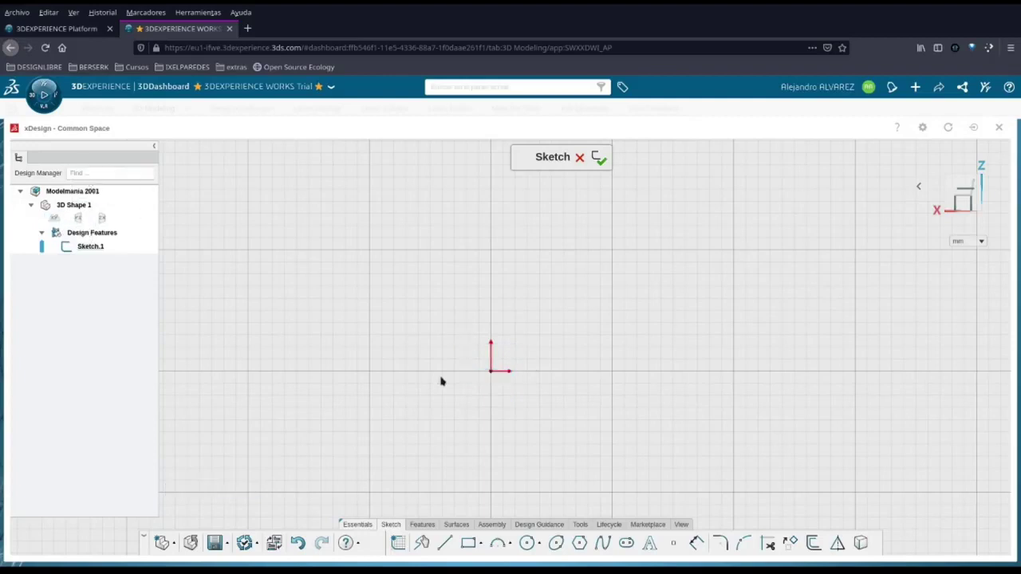
Step: Sketch a base rectangle about 28 mm high, with its lower right corner at the origin, extending left
click(468, 543)
mouse_move(491, 372)
mouse_down()
mouse_move(376, 322)
mouse_move(403, 338)
mouse_move(389, 338)
mouse_up()
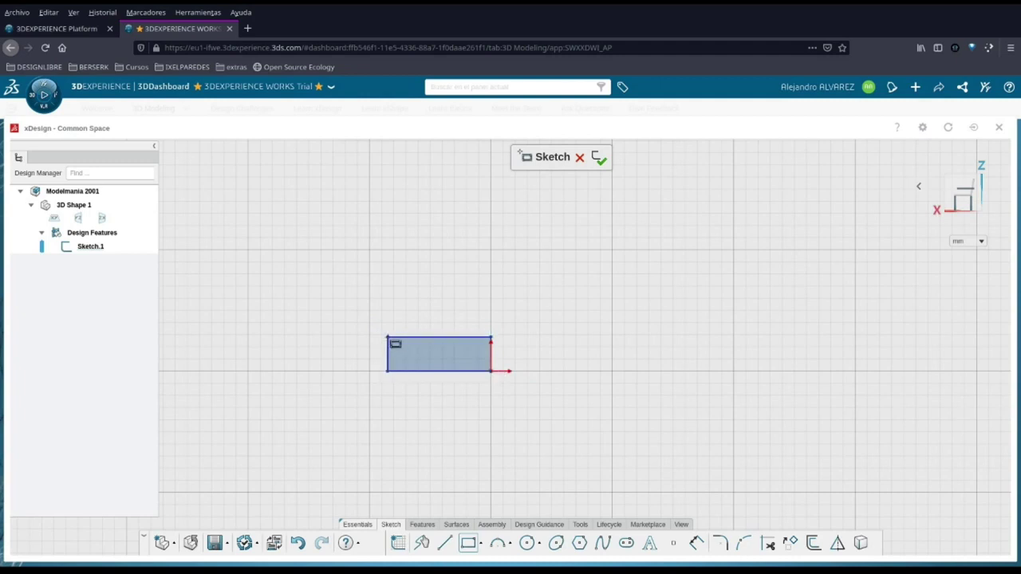
key(Escape)
Step: Draw a vertical line up from the rectangle's upper right corner, continued by a tangent arc and a line slanting up to the right
key(l)
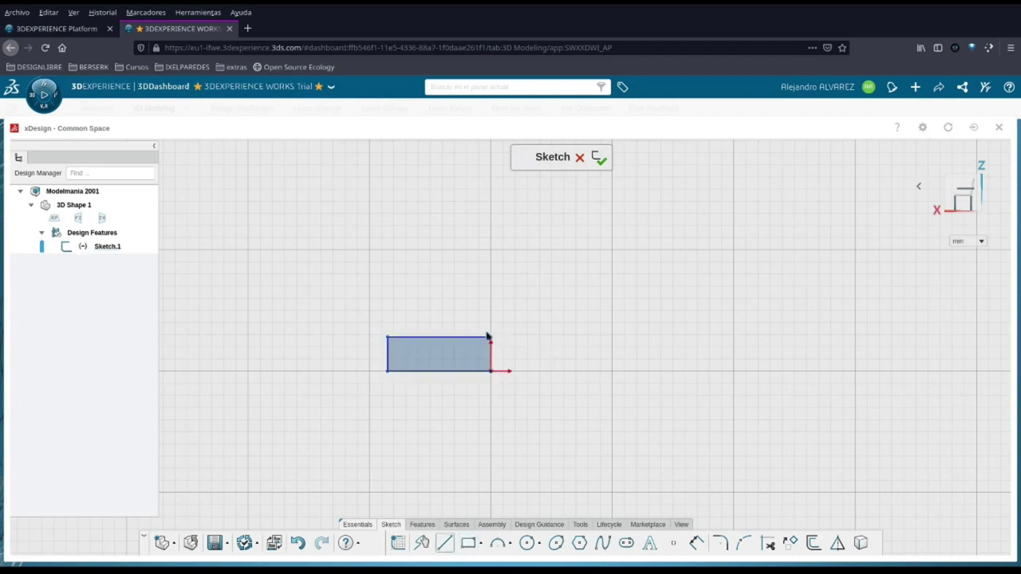
click(491, 337)
click(491, 274)
key(a)
click(491, 274)
click(508, 245)
key(a)
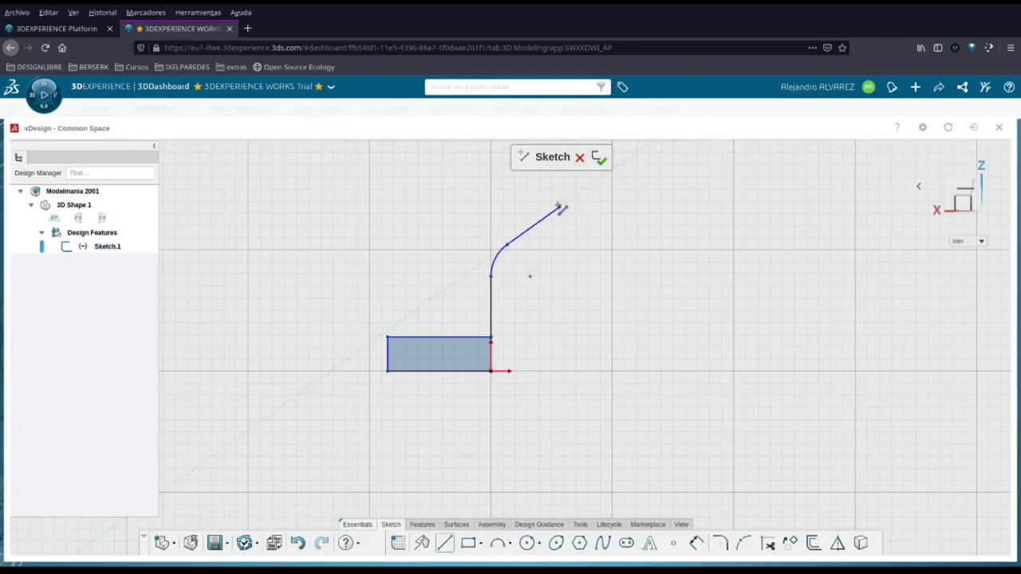
double_click(558, 209)
Step: Offset the chain of vertical line, arc and slanted line 12 mm outward to the left
click(821, 543)
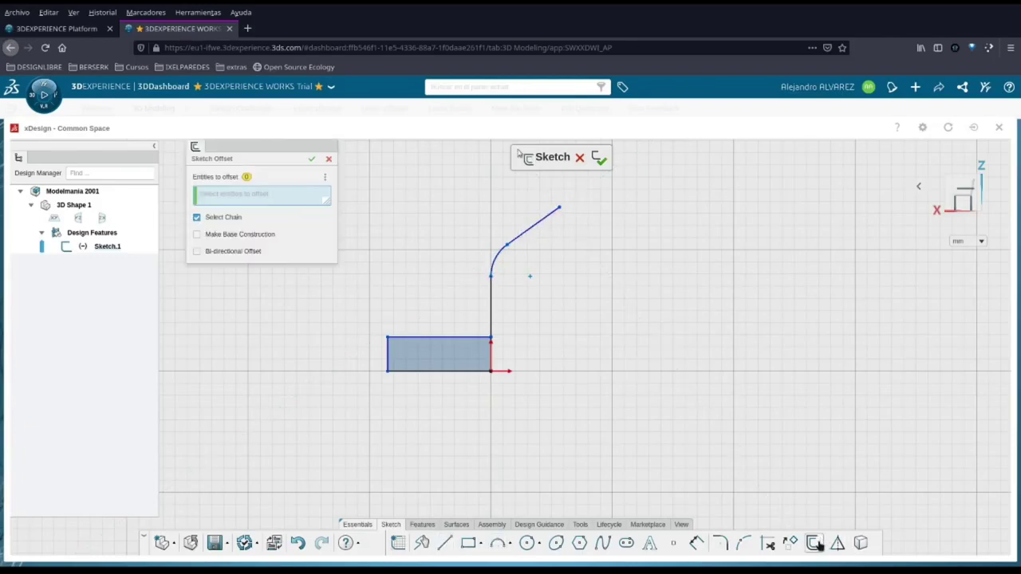
click(494, 266)
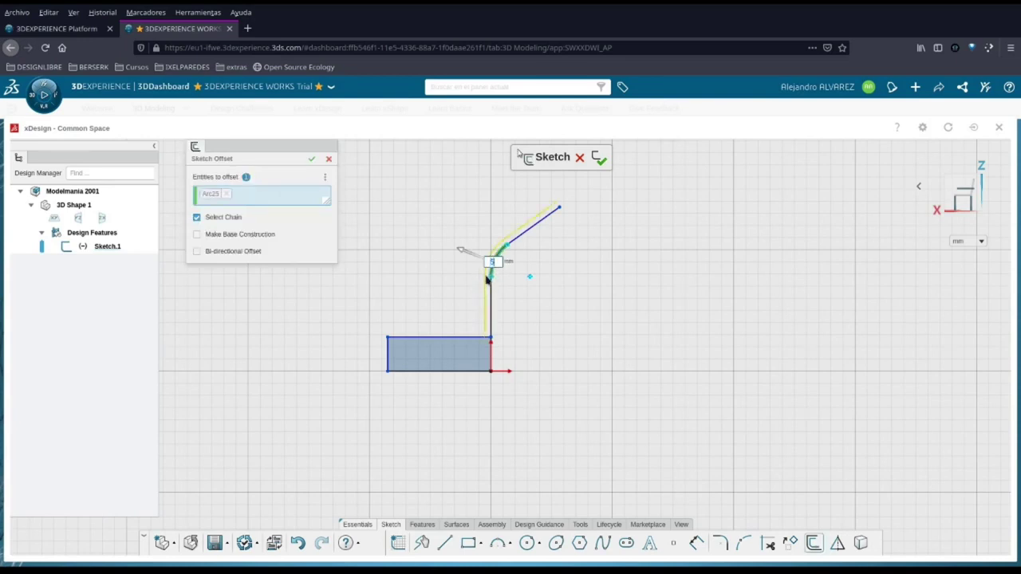
text(12)
key(BackSpace)
key(BackSpace)
text(12)
key(Return)
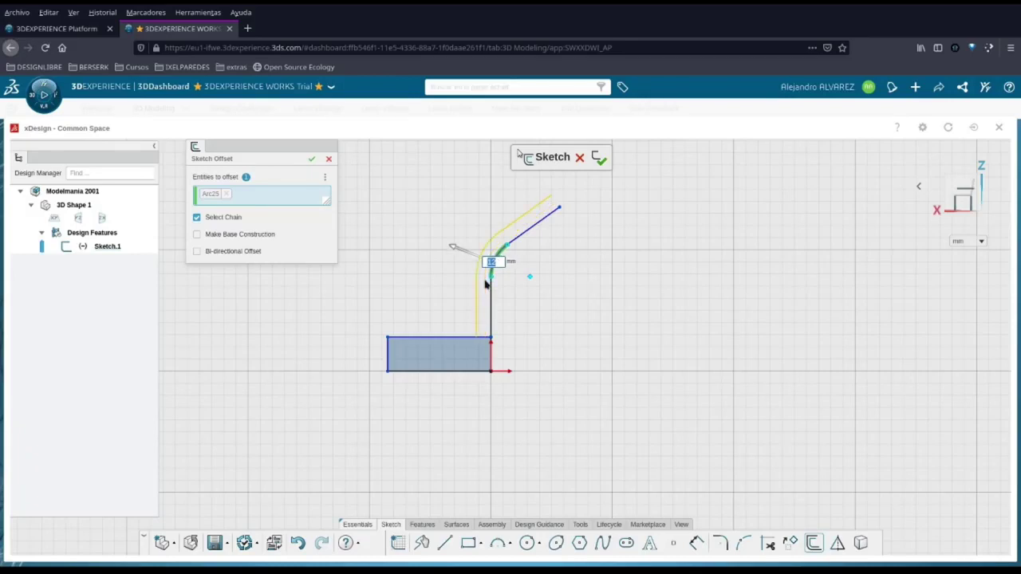
key(Return)
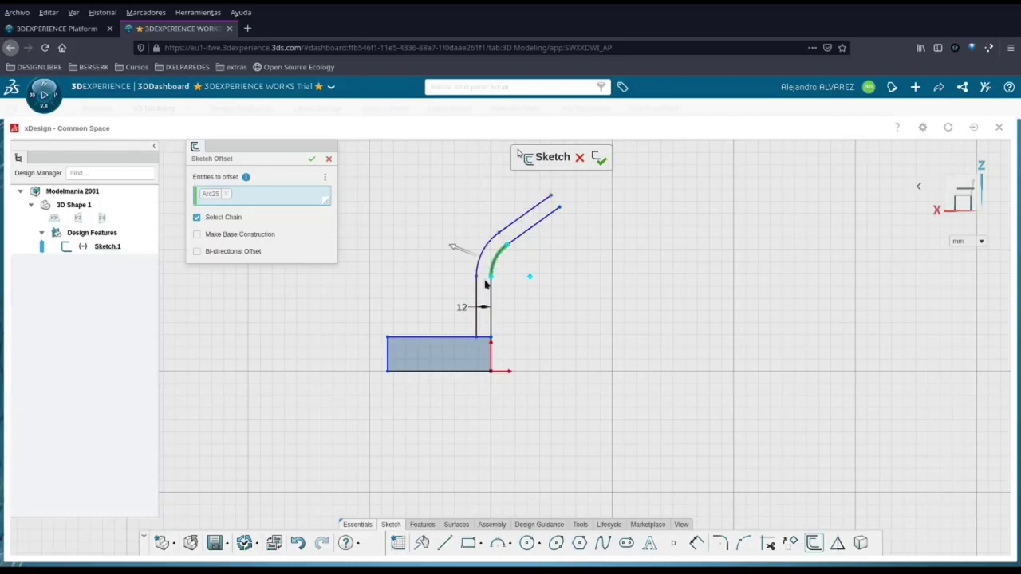
Step: Close the free end of the slanted arm with a line joining both endpoints
key(l)
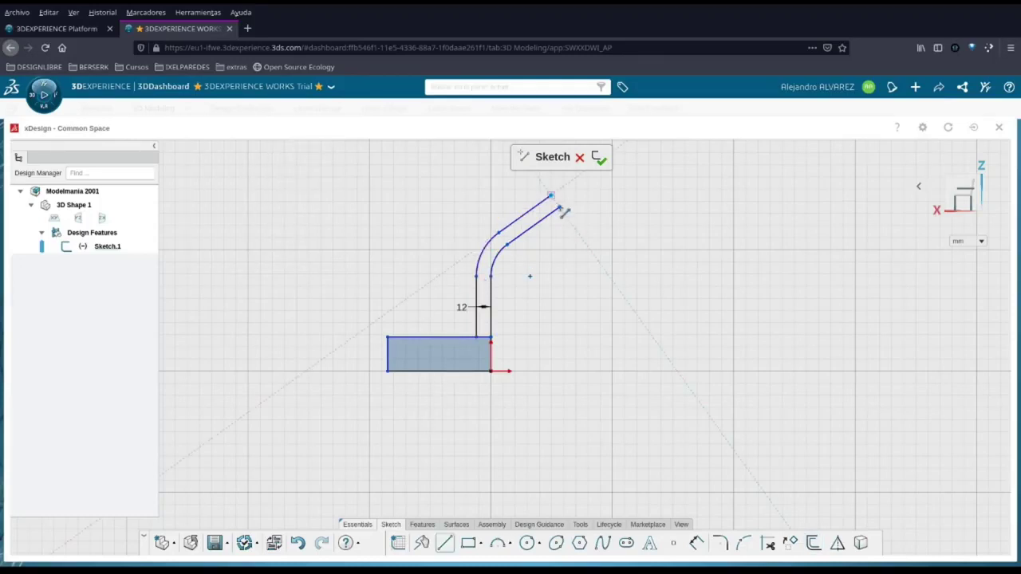
click(560, 208)
key(Escape)
click(533, 208)
key(Escape)
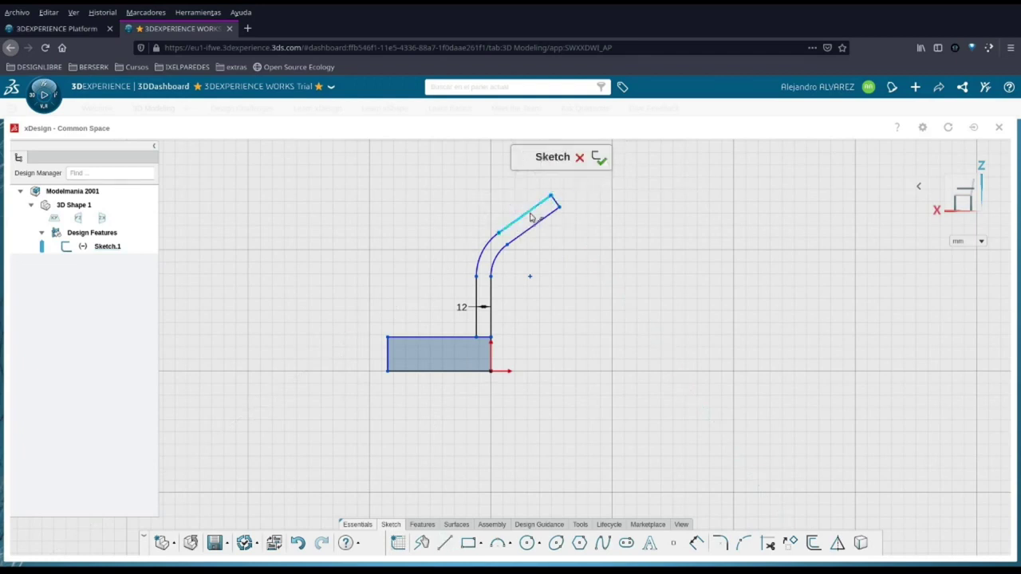
Step: Draw a line about 26 mm long from the outer slanted line up to the left, roughly at right angles to it
key(l)
click(534, 207)
click(517, 181)
key(Escape)
Step: Make the short line perpendicular to the outer slanted line and convert it to construction geometry
click(530, 199)
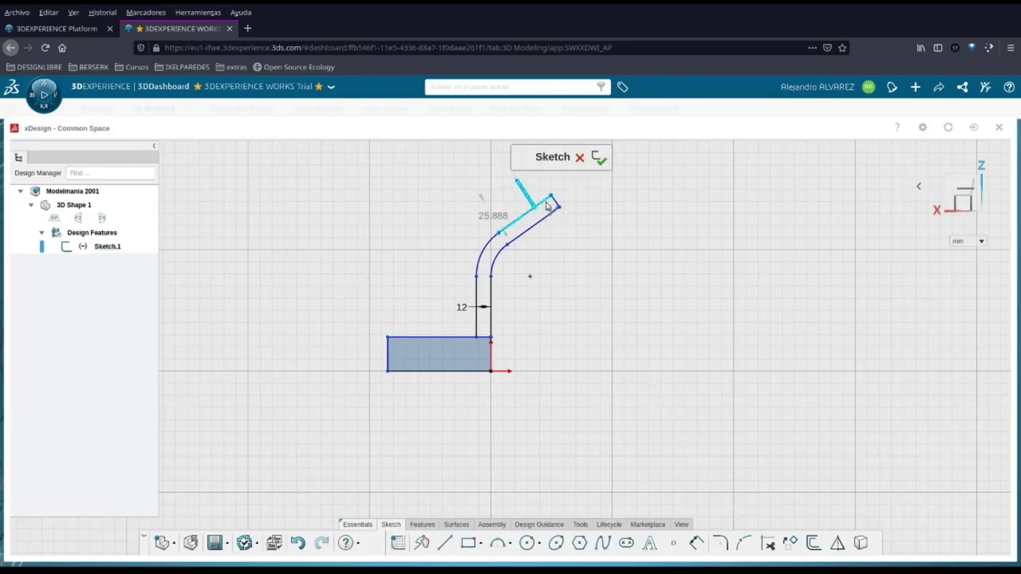
click(522, 215)
click(648, 245)
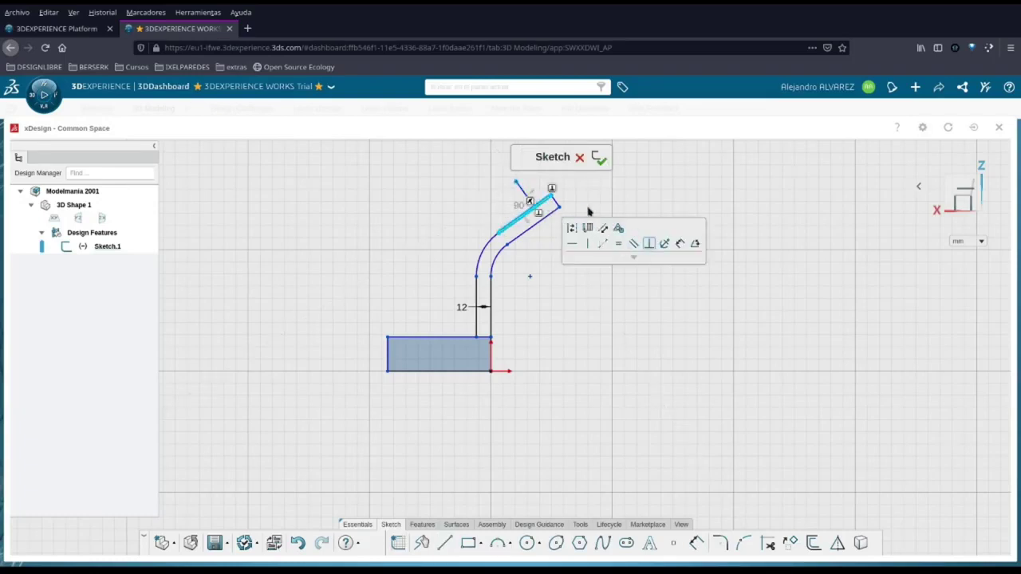
click(508, 202)
click(528, 199)
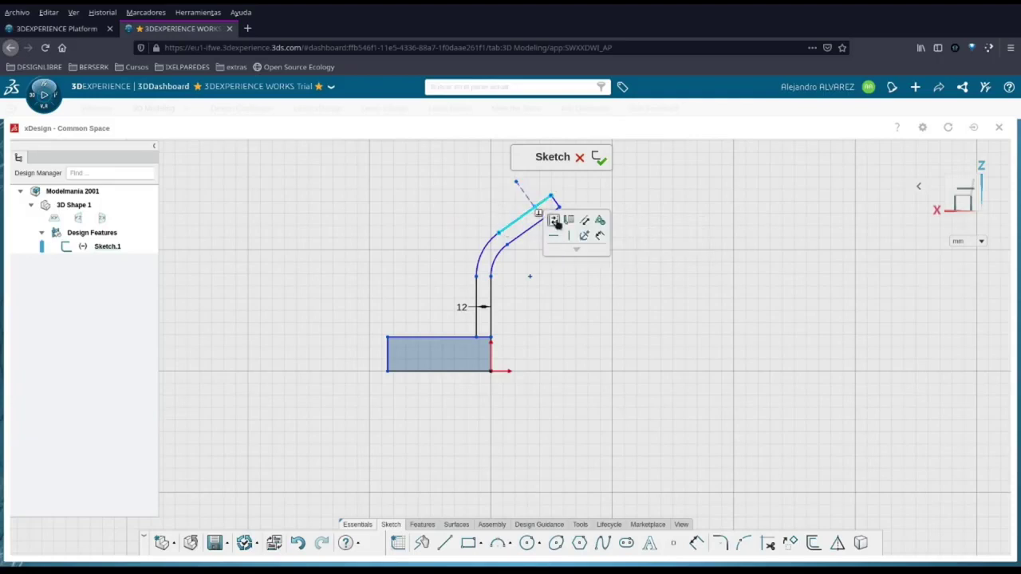
click(555, 223)
click(545, 290)
Step: Add a doubled dimension of 64 mm from the arm's end edge about the construction line
scroll(542, 288, down, 2)
scroll(536, 263, up, 2)
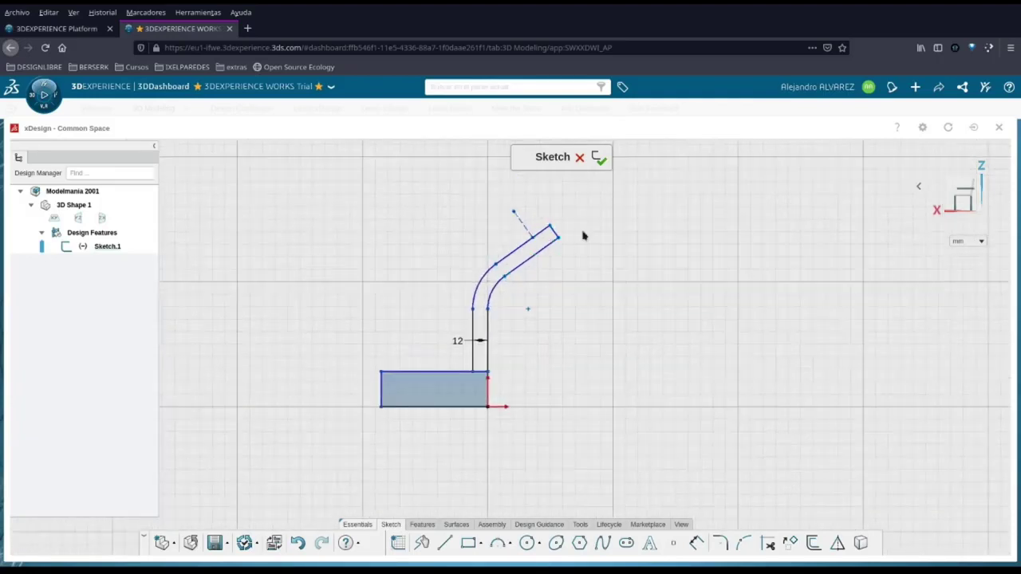
scroll(581, 251, up, 1)
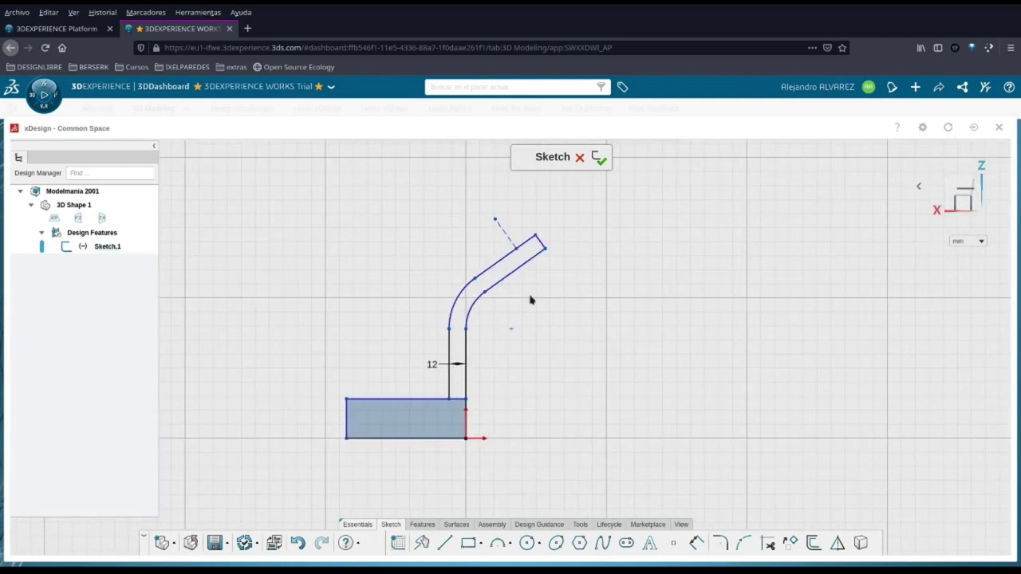
right_click(544, 258)
click(581, 267)
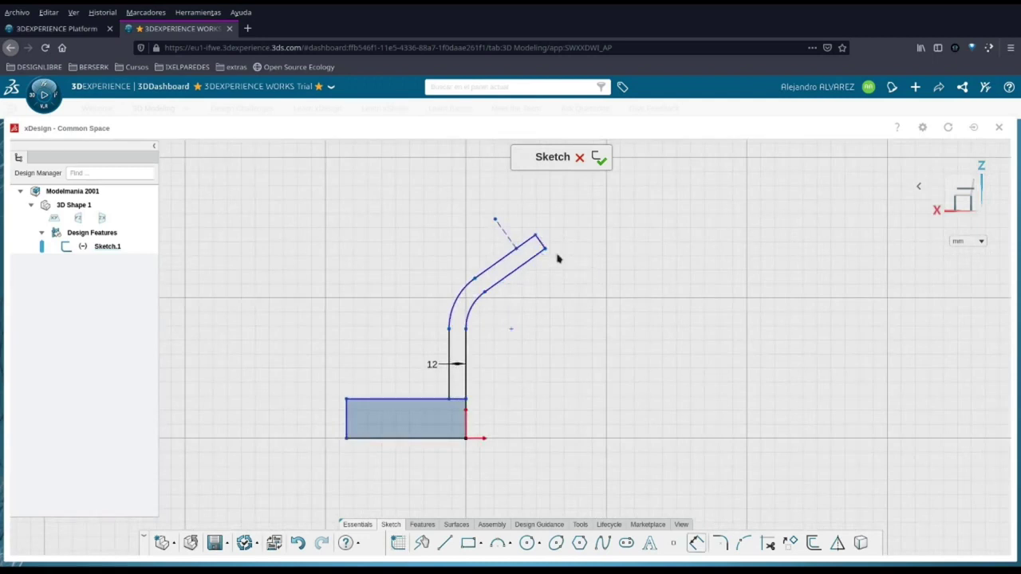
click(515, 245)
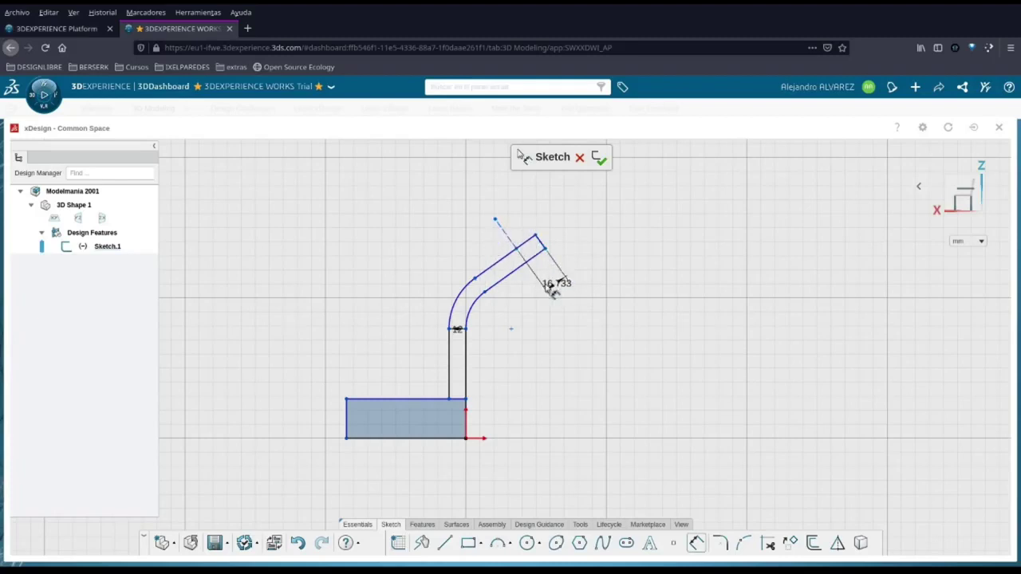
click(524, 295)
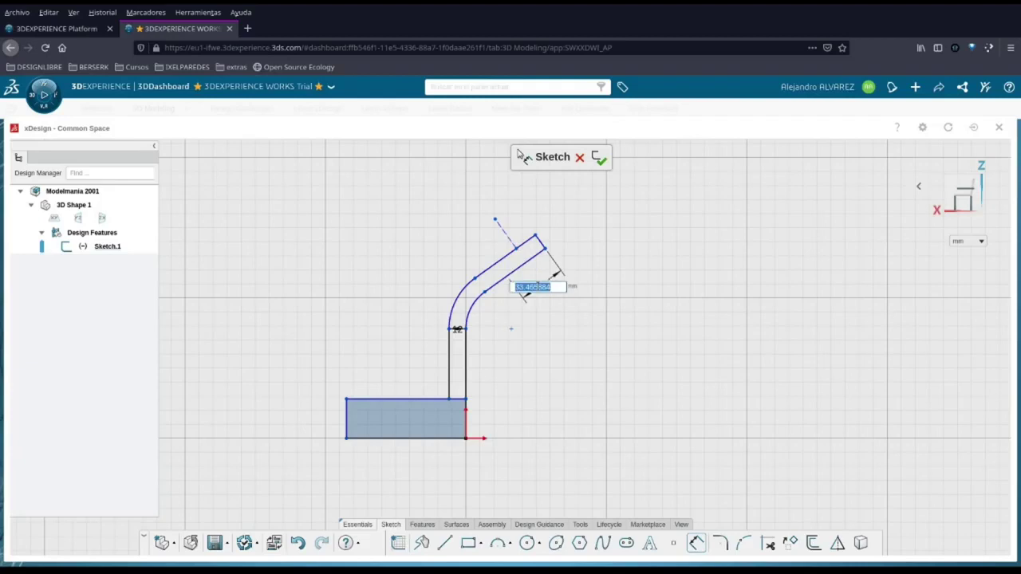
text(64)
key(Return)
Step: Dimension the construction line's length as 32 mm
click(489, 256)
click(529, 213)
text(32)
key(Return)
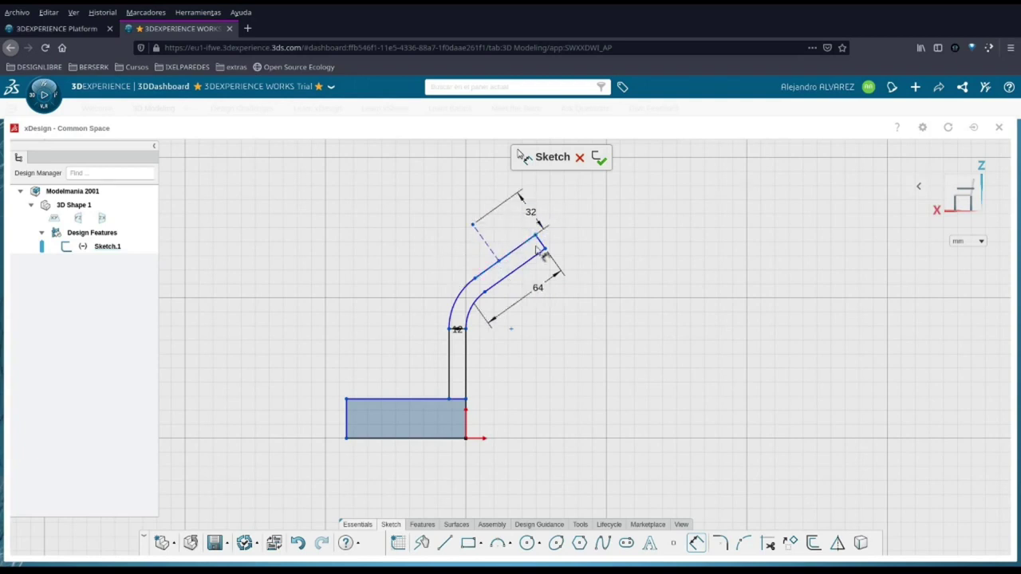
Step: Set the angle between the construction line and the inner vertical line to 45 degrees
click(540, 252)
click(469, 363)
click(510, 343)
text(45)
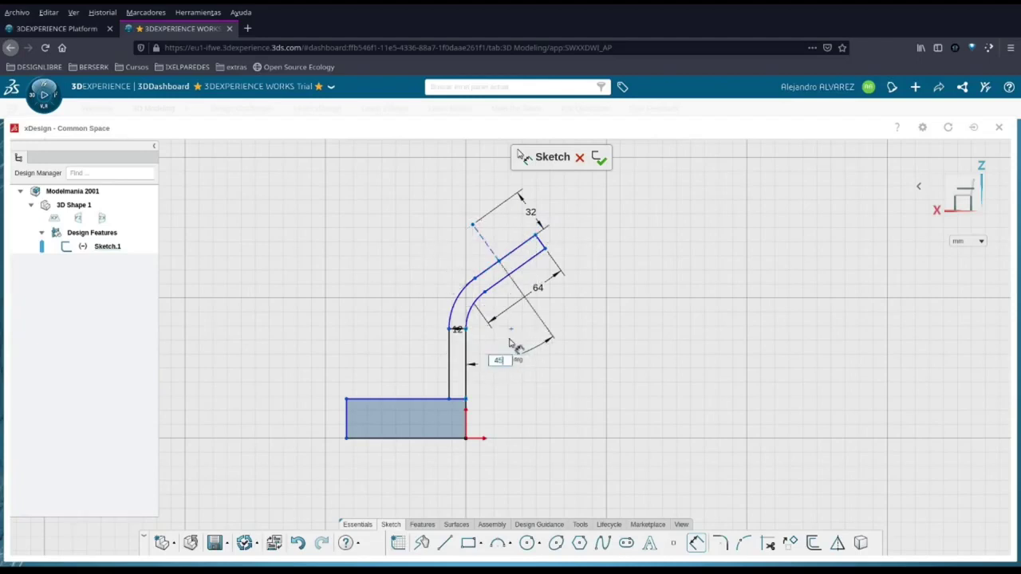
key(Return)
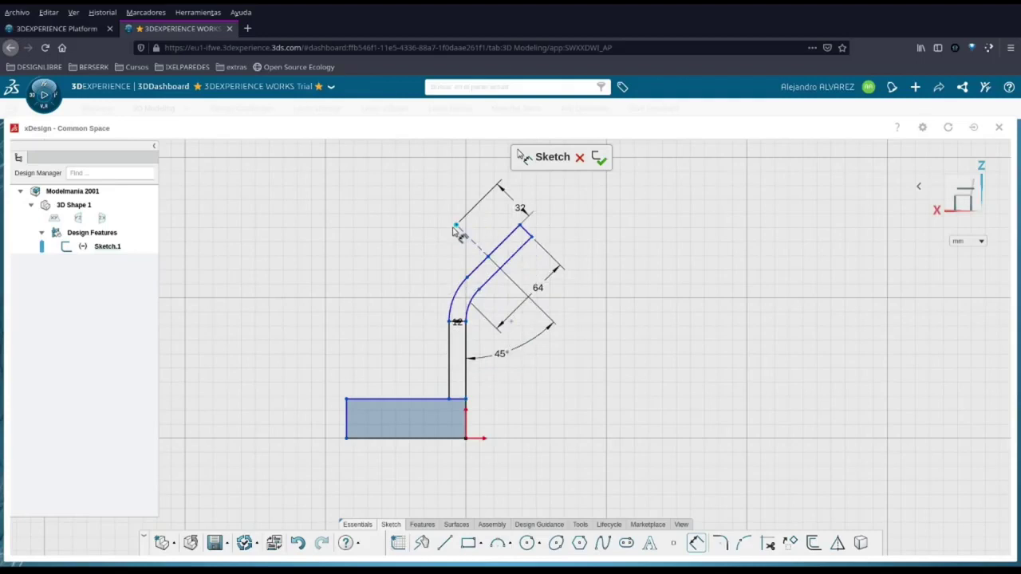
Step: Set the horizontal distance from the rectangle's left edge to the construction line's free end to 64 mm
click(405, 193)
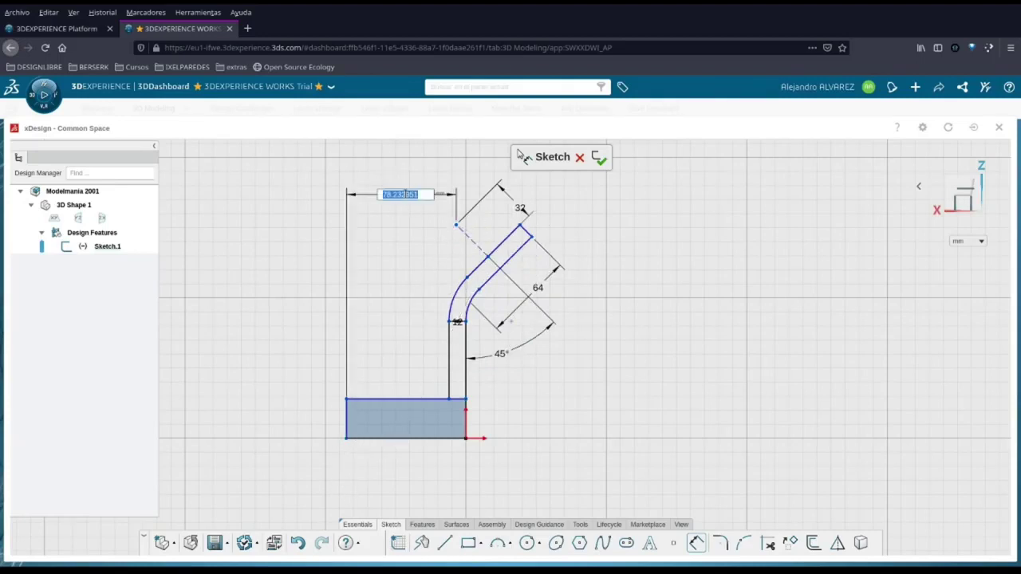
text(64)
key(Return)
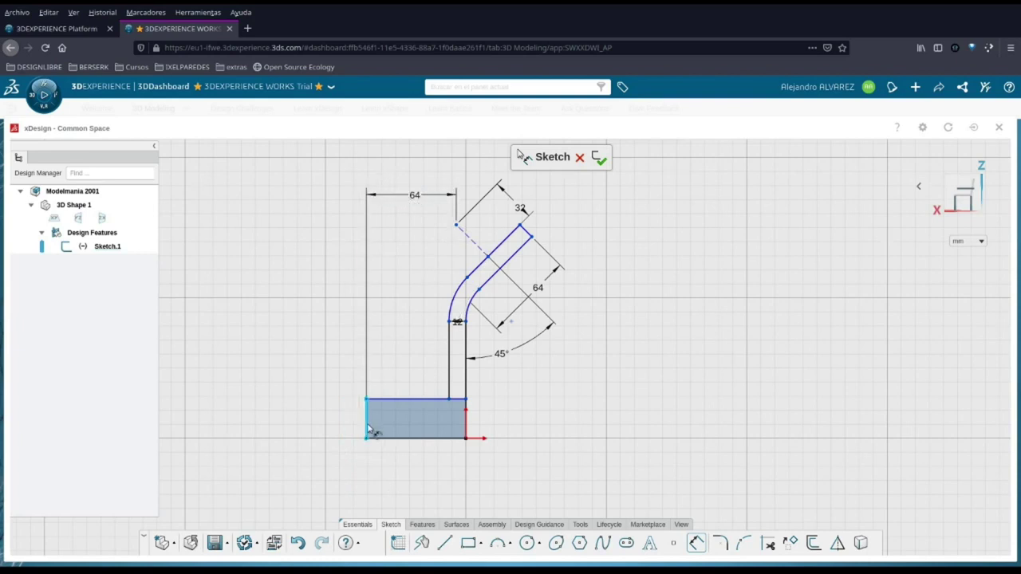
click(328, 365)
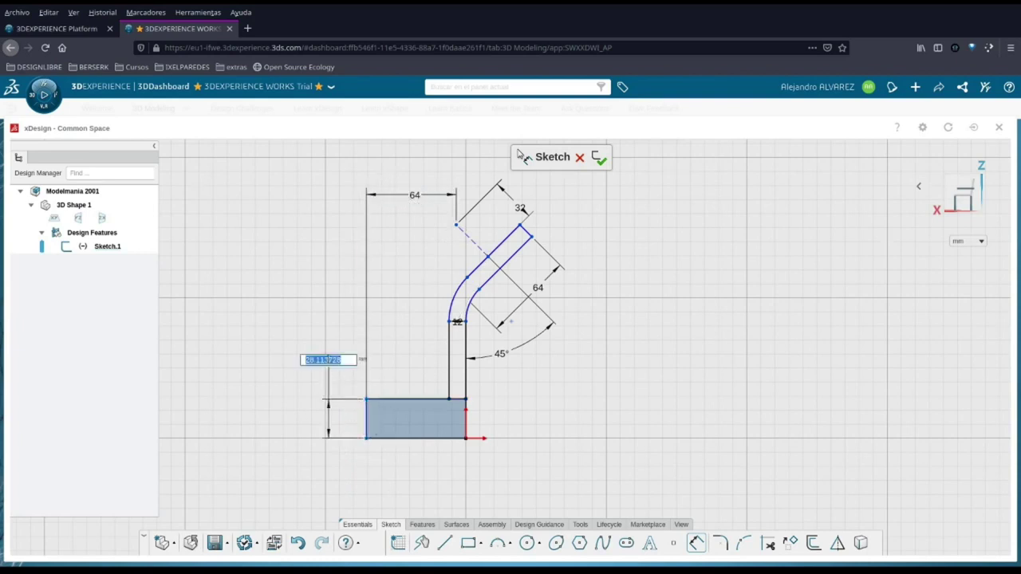
text(14)
key(Escape)
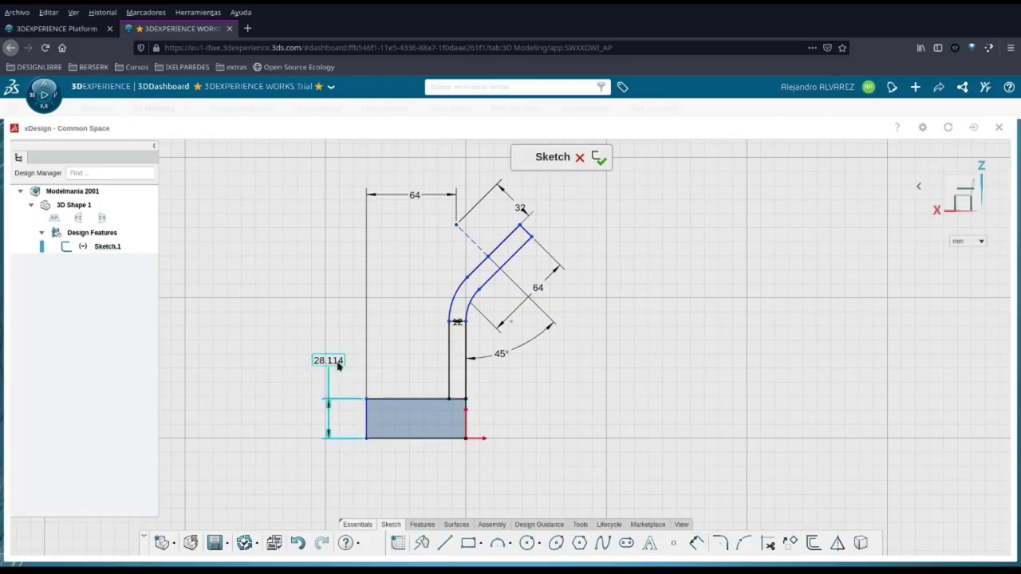
double_click(341, 362)
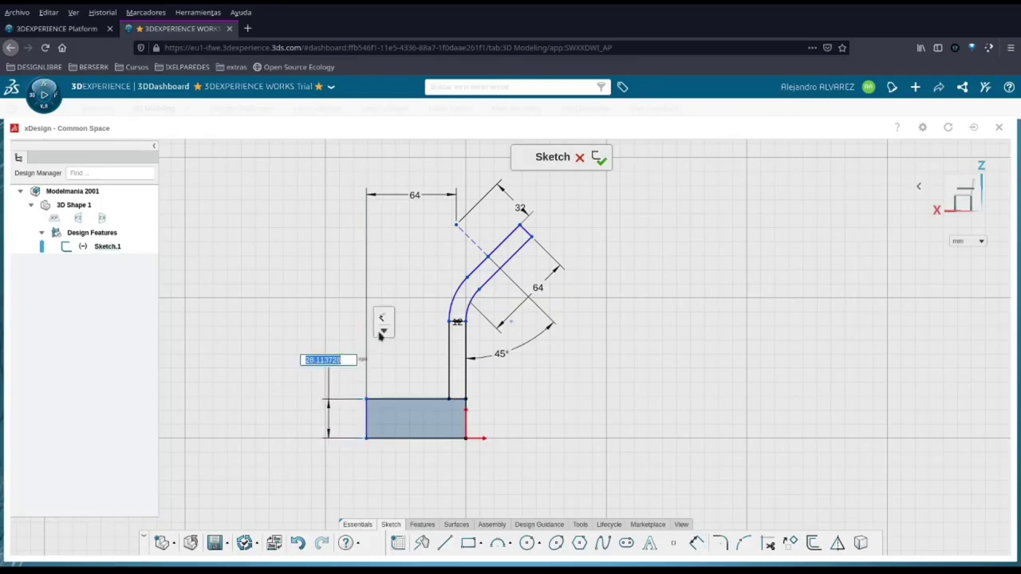
click(404, 349)
Step: Dimension the vertical distance from the base rectangle's lower outer corner to the construction line's free end as 146 mm
right_click(426, 279)
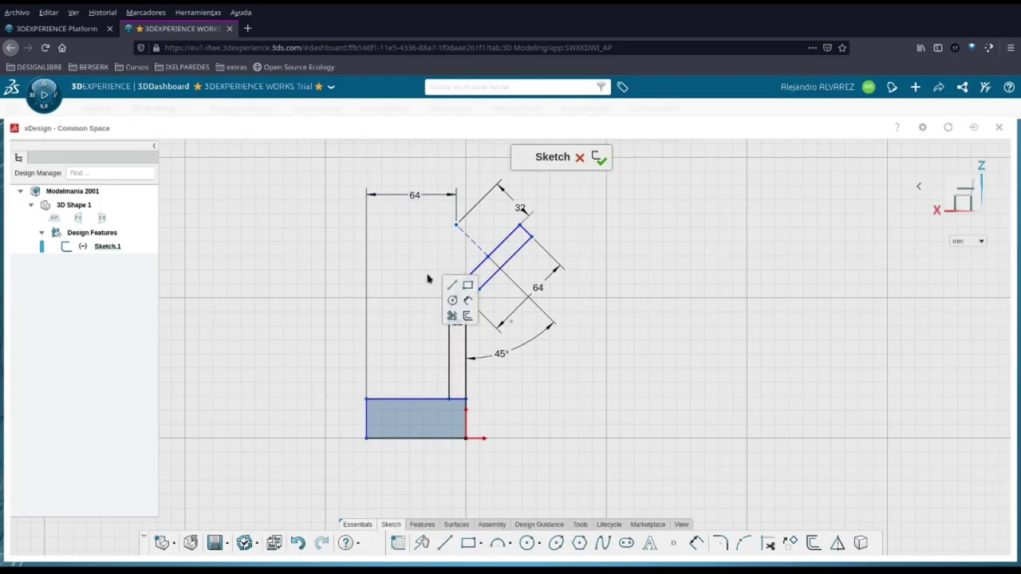
click(464, 301)
click(454, 225)
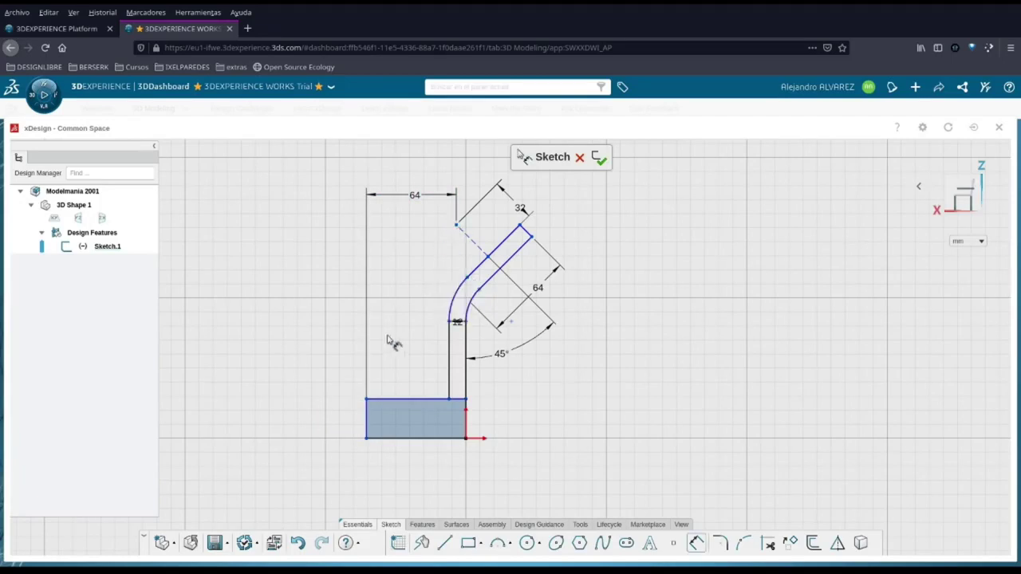
click(367, 438)
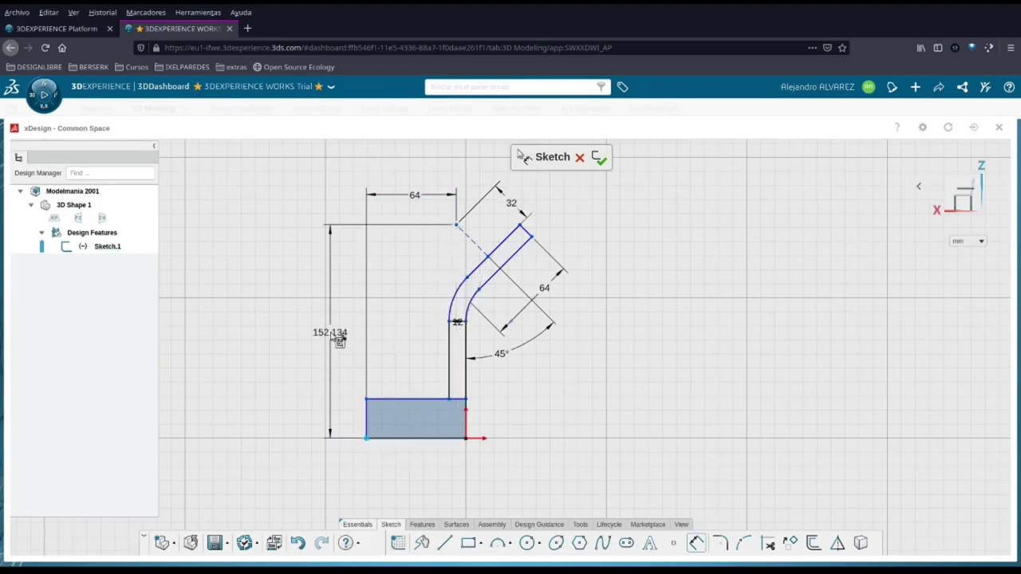
click(336, 326)
text(145)
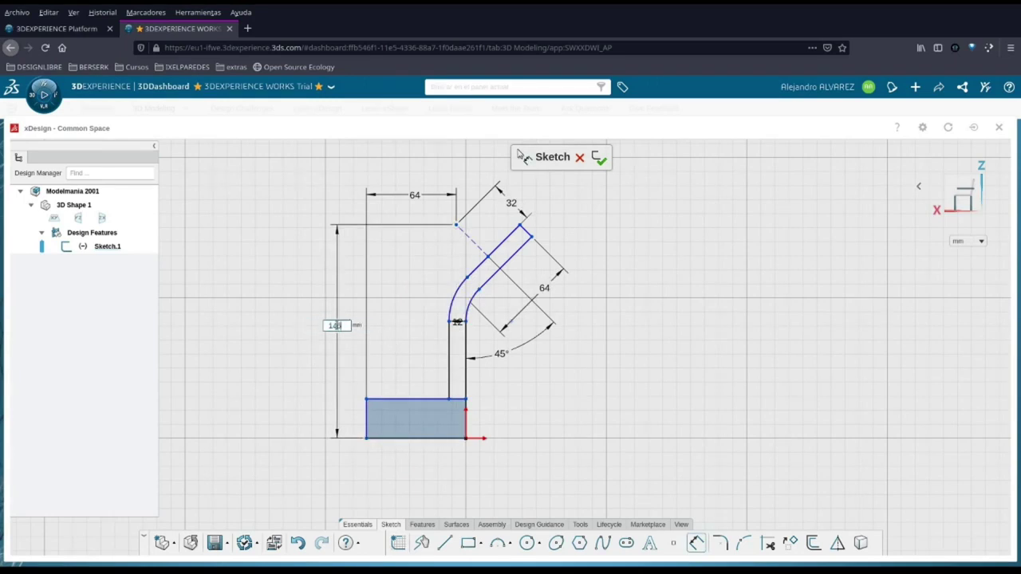
key(Return)
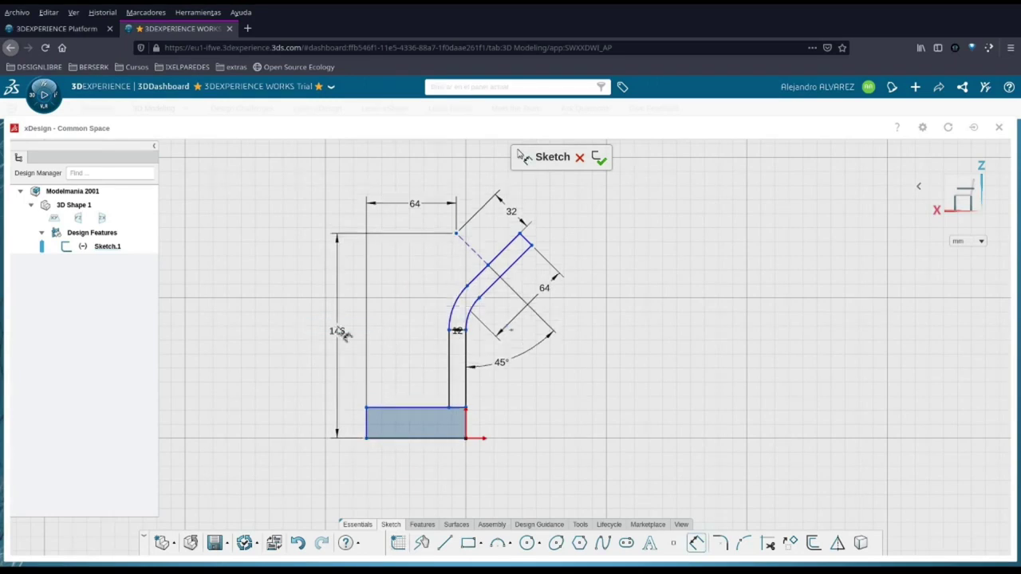
Step: Dimension the base rectangle's bottom edge as 64 mm
click(406, 439)
click(414, 466)
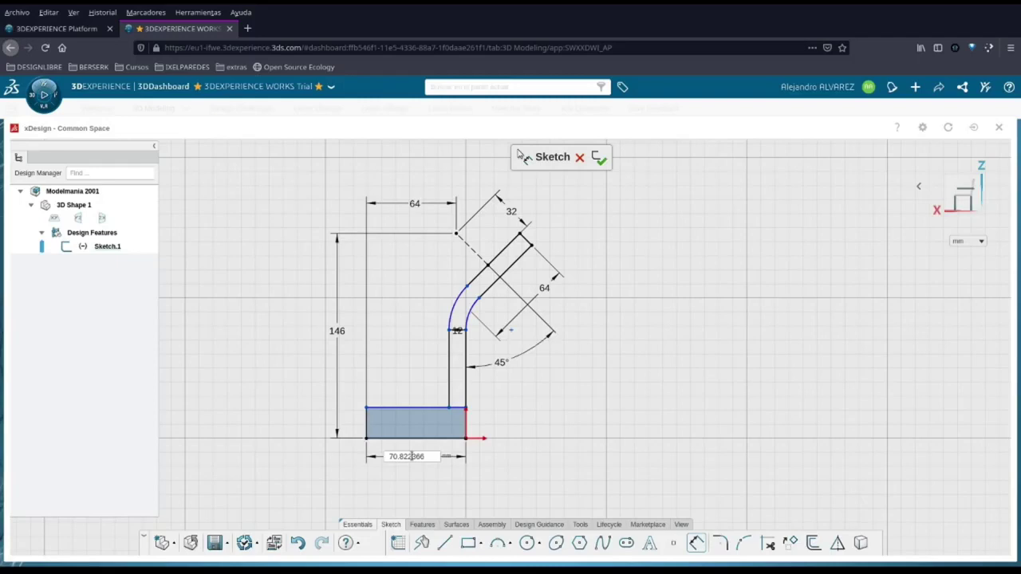
drag(422, 456, 348, 460)
text(64)
key(Return)
key(Escape)
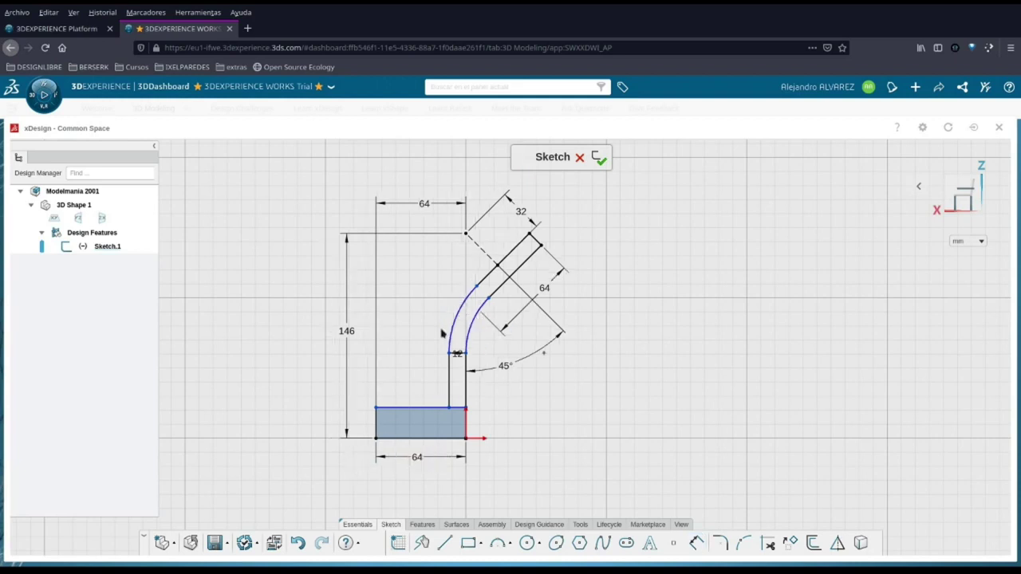
Step: Set the base rectangle's height to 20 mm and place that dimension between the rectangle and the 146 mm dimension
click(379, 423)
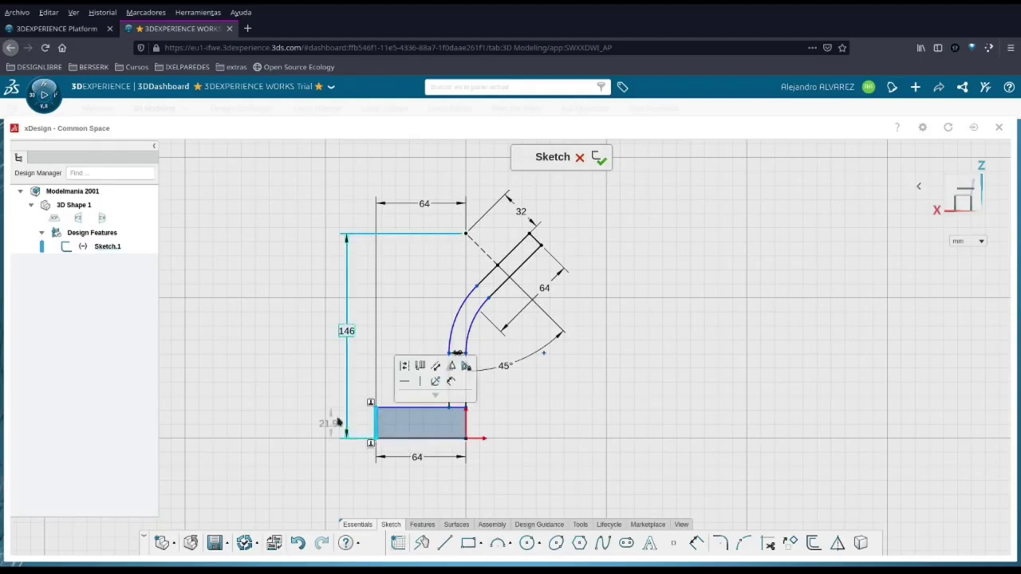
click(335, 421)
text(20)
key(Return)
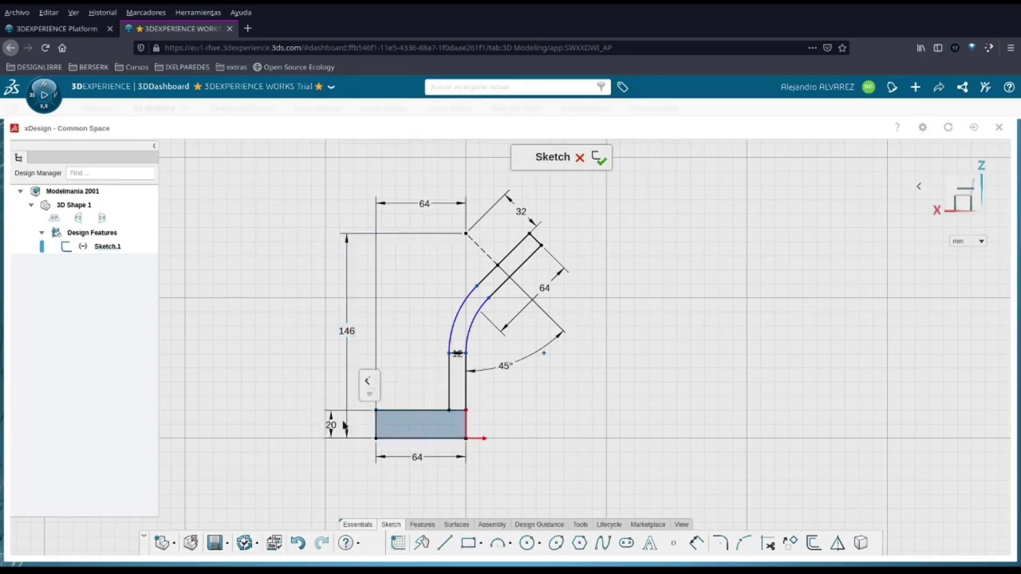
drag(355, 431, 363, 431)
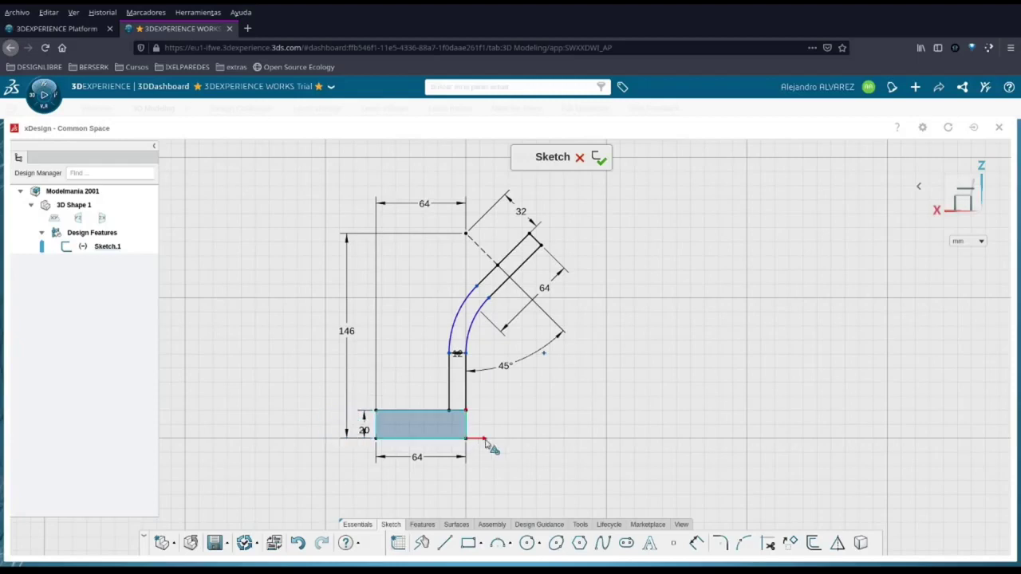
Step: Set the radius of the arm's inner bend arc to 15 mm
click(474, 331)
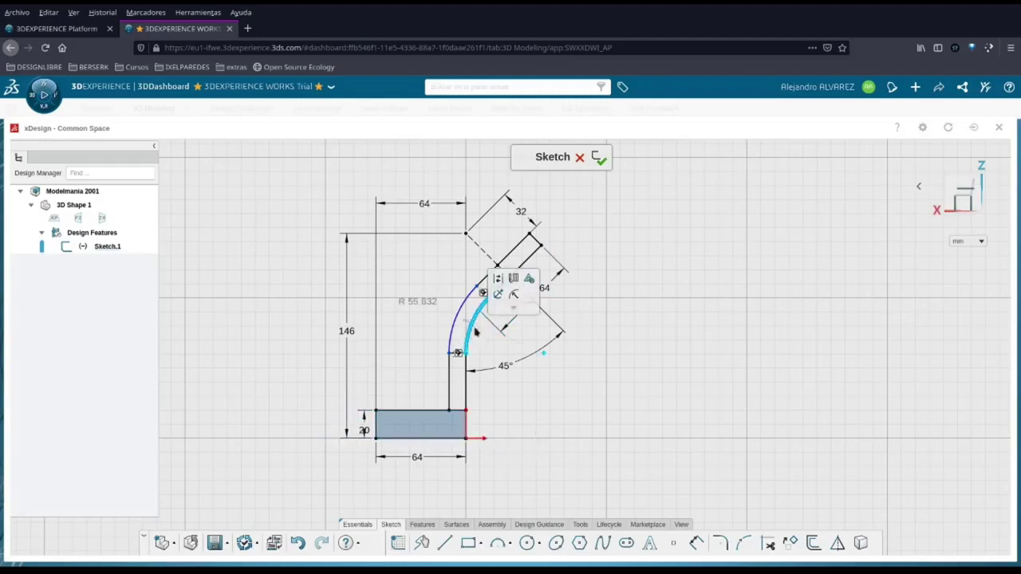
click(417, 300)
text(15)
key(Return)
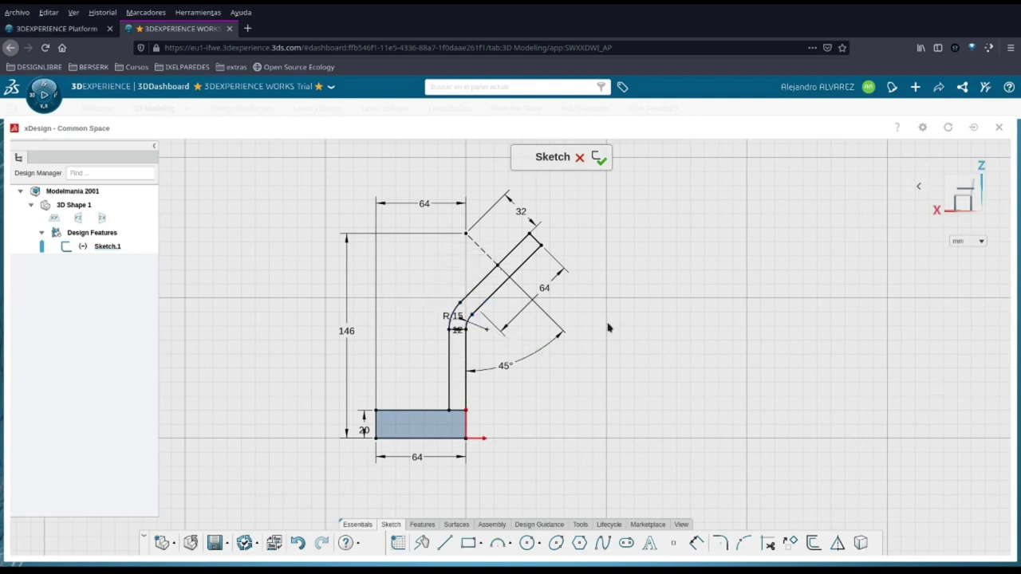
Step: Pull the lower endpoint of the arm's outer vertical line off the base and constrain it onto the rectangle's top edge
scroll(608, 328, up, 1)
drag(442, 417, 441, 377)
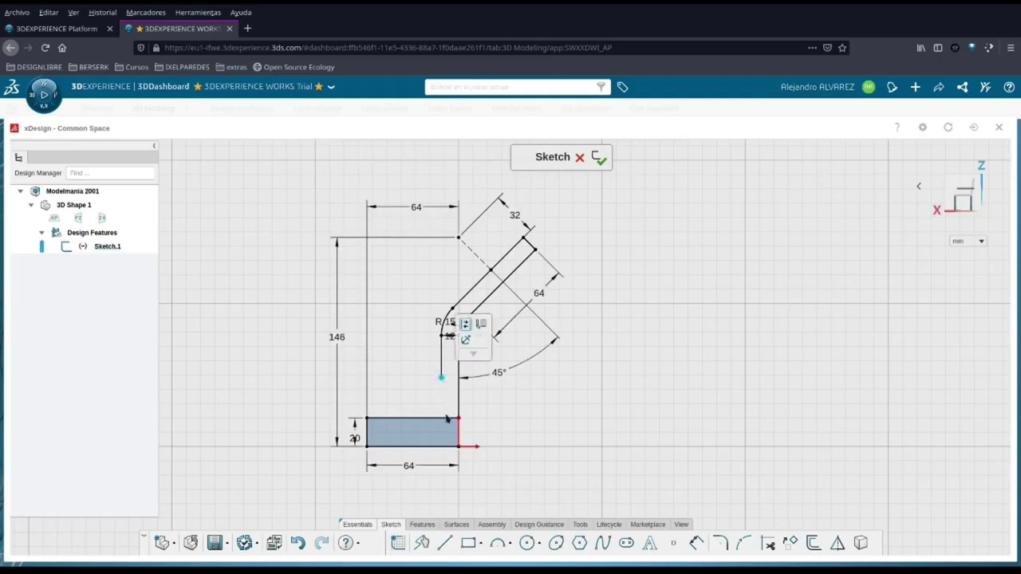
click(446, 421)
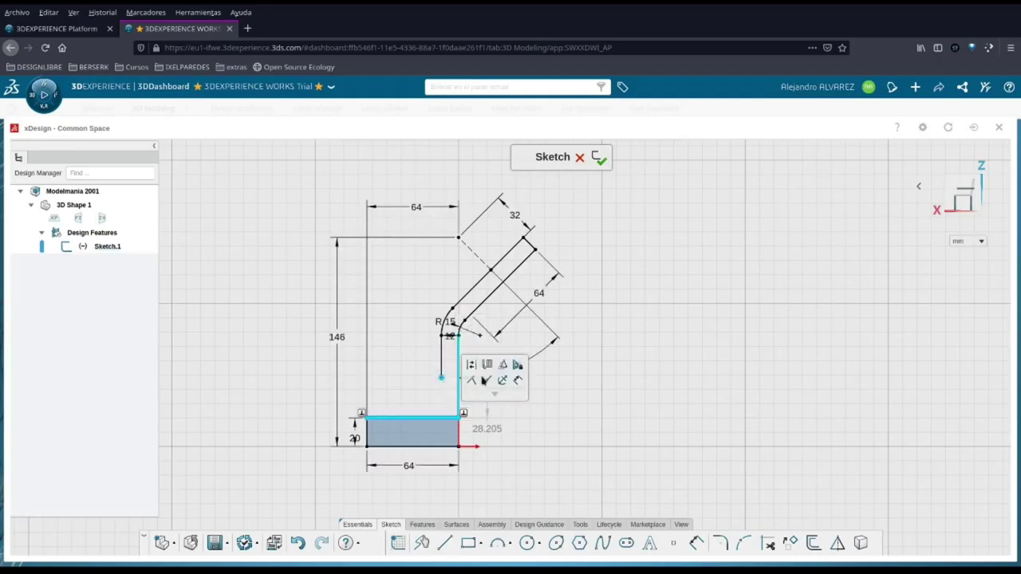
click(471, 381)
click(563, 438)
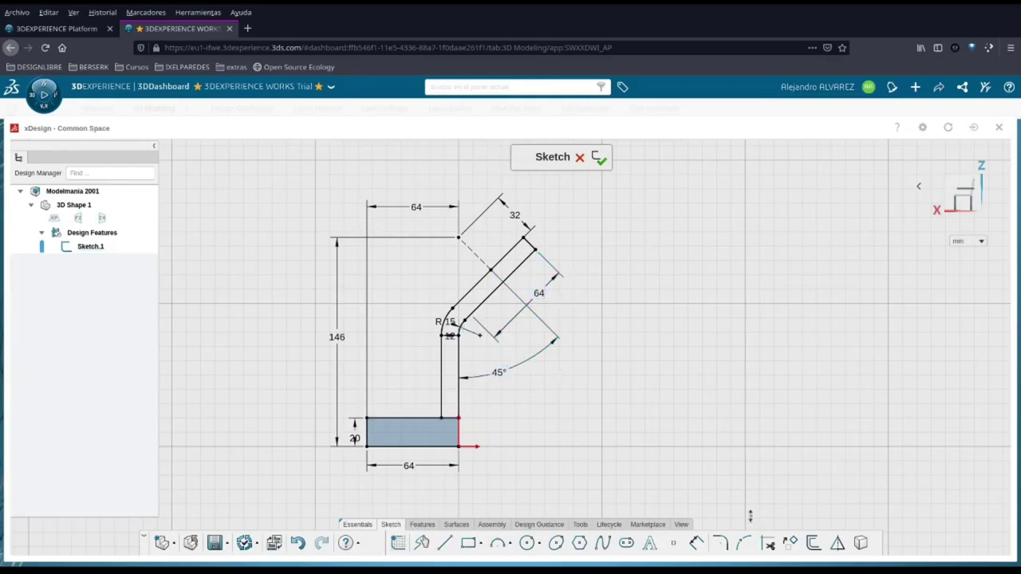
Step: Offset only the arm's outer bend arc outward by 26 mm, with chain selection turned off
click(813, 543)
click(451, 312)
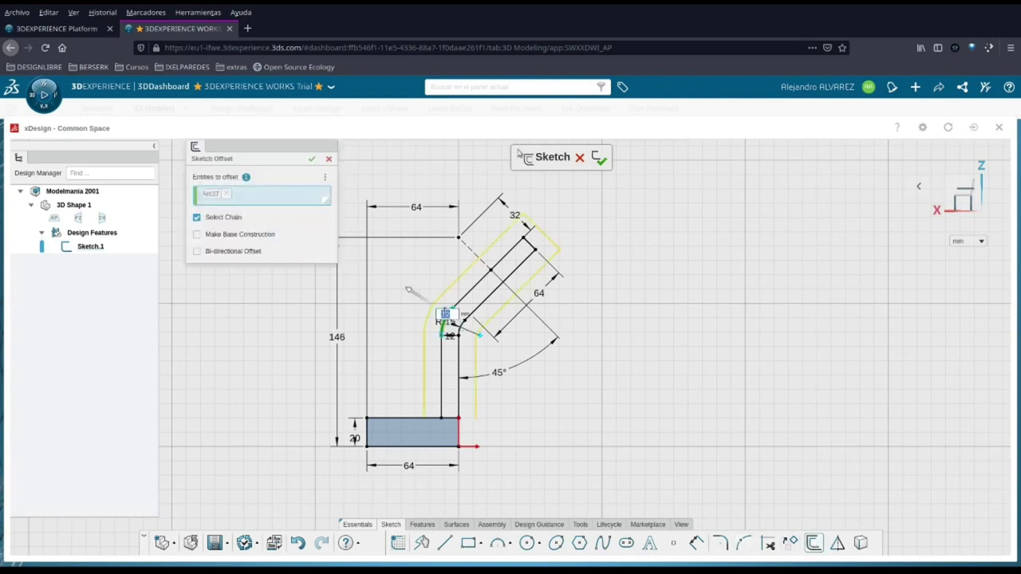
click(220, 217)
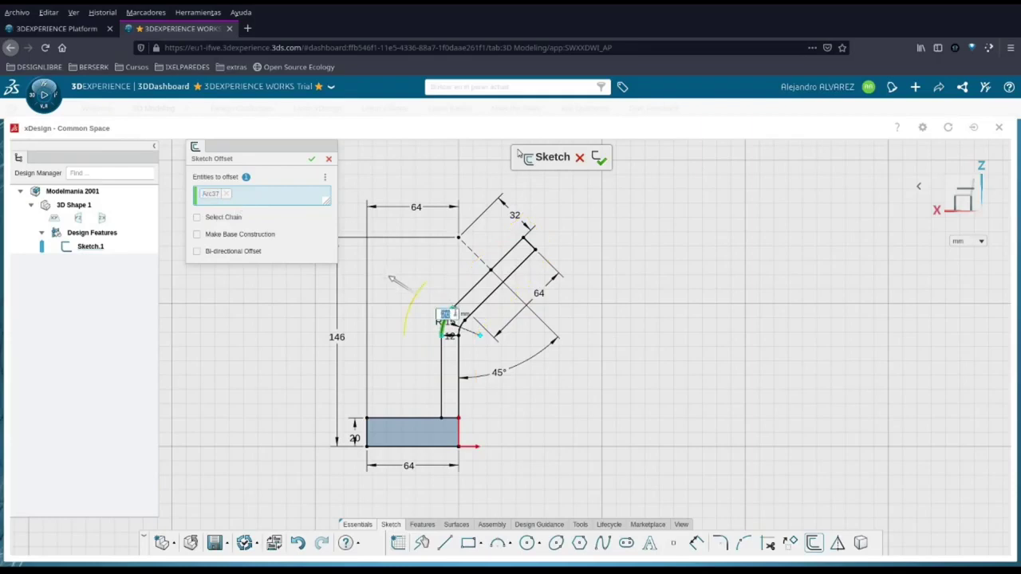
key(Return)
Step: Draw a line from the offset arc's upper end to the construction line and make it parallel to the arm's sloped edge
key(l)
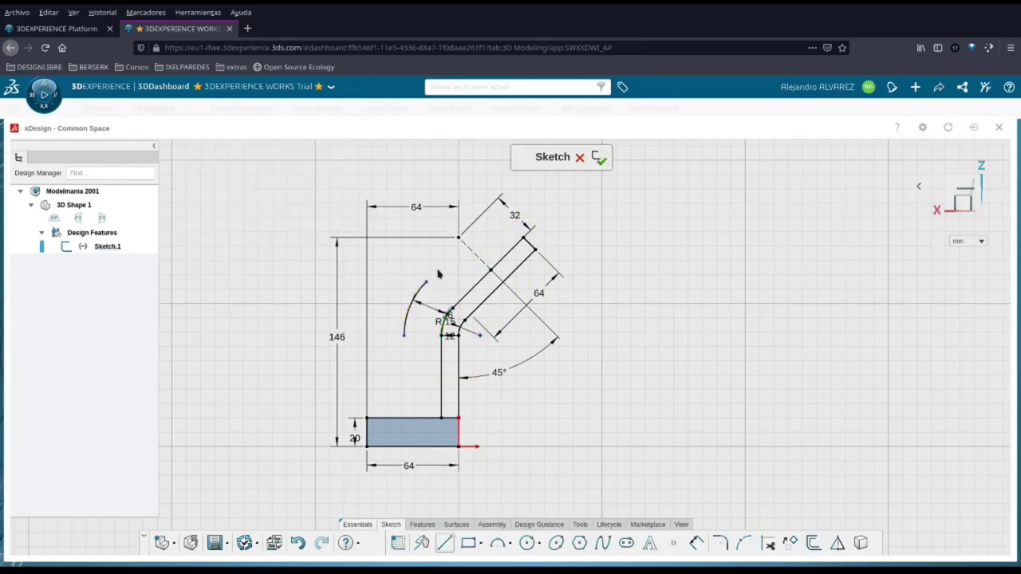
click(427, 281)
click(462, 245)
key(Escape)
click(449, 262)
click(474, 286)
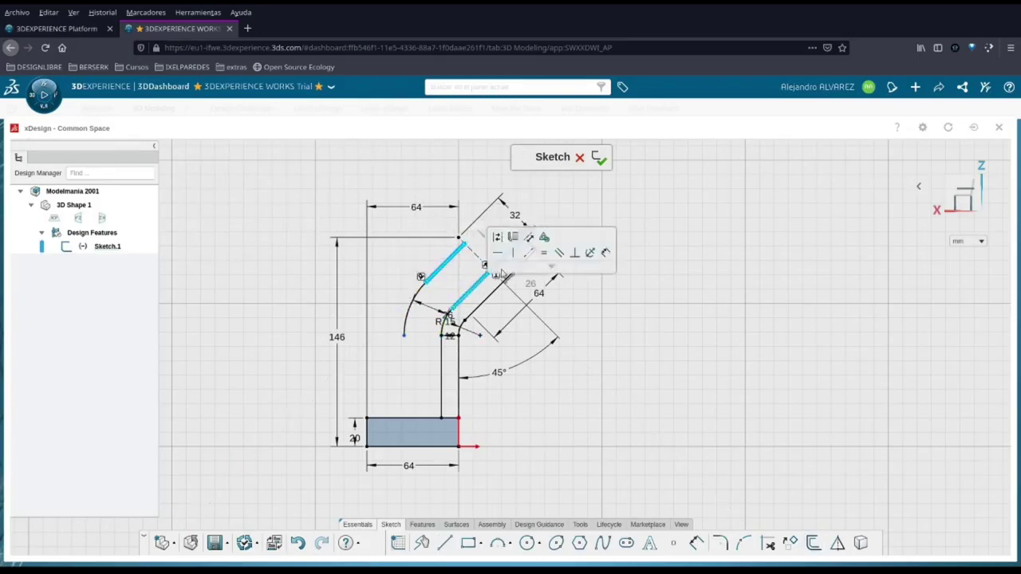
click(559, 253)
click(391, 381)
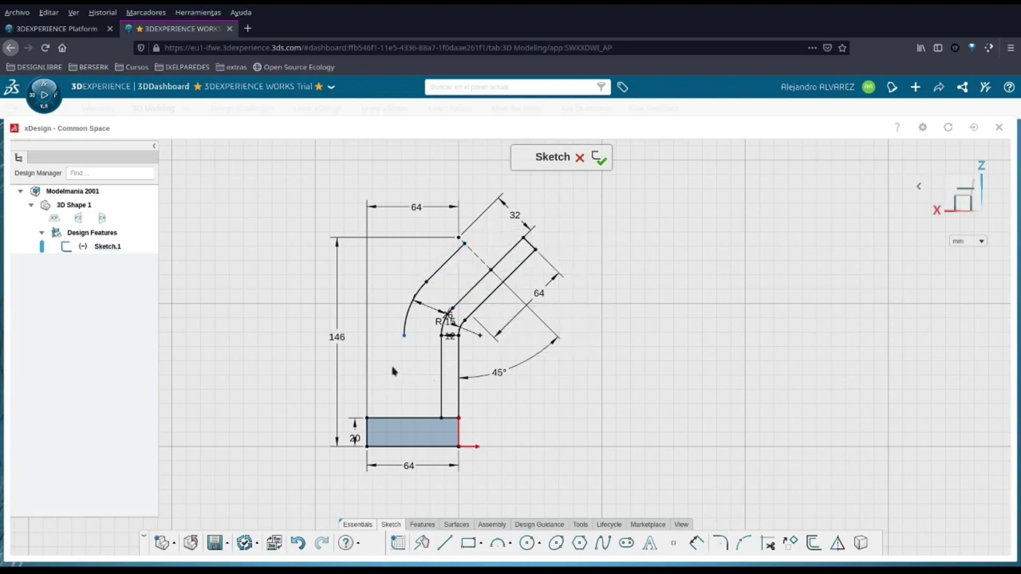
Step: Draw a tangent arc from the offset arc's lower end to the base rectangle's upper outer corner
right_click(393, 371)
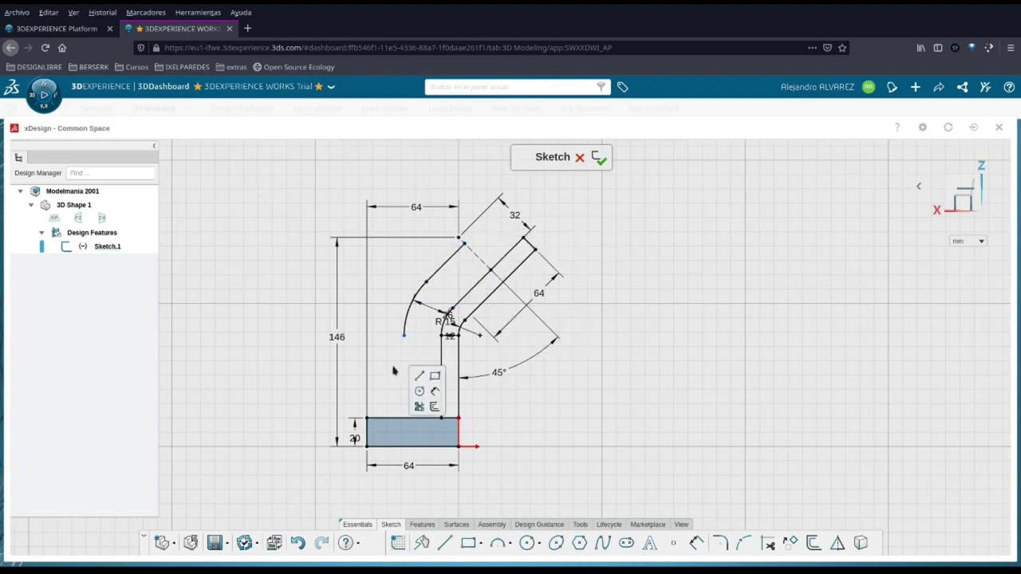
click(510, 547)
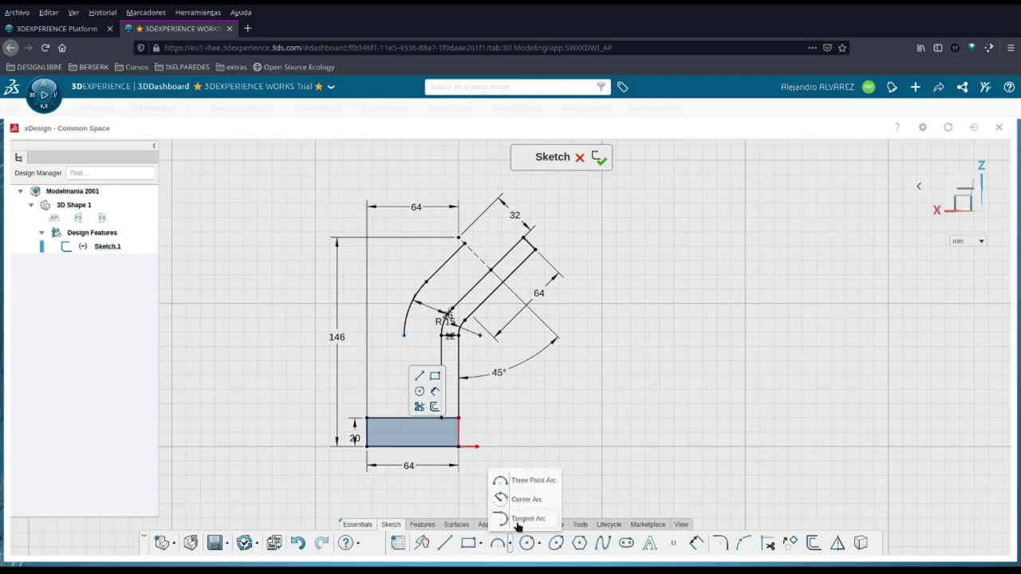
click(520, 520)
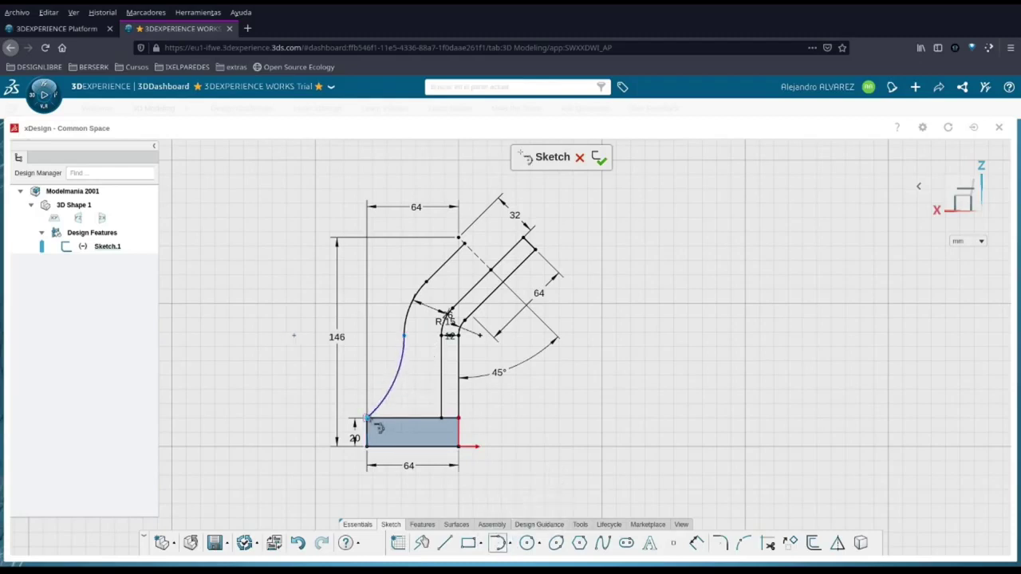
Step: Set the lower tangent arc's radius to 55 mm and move its dimension to the arc's outer side
click(401, 380)
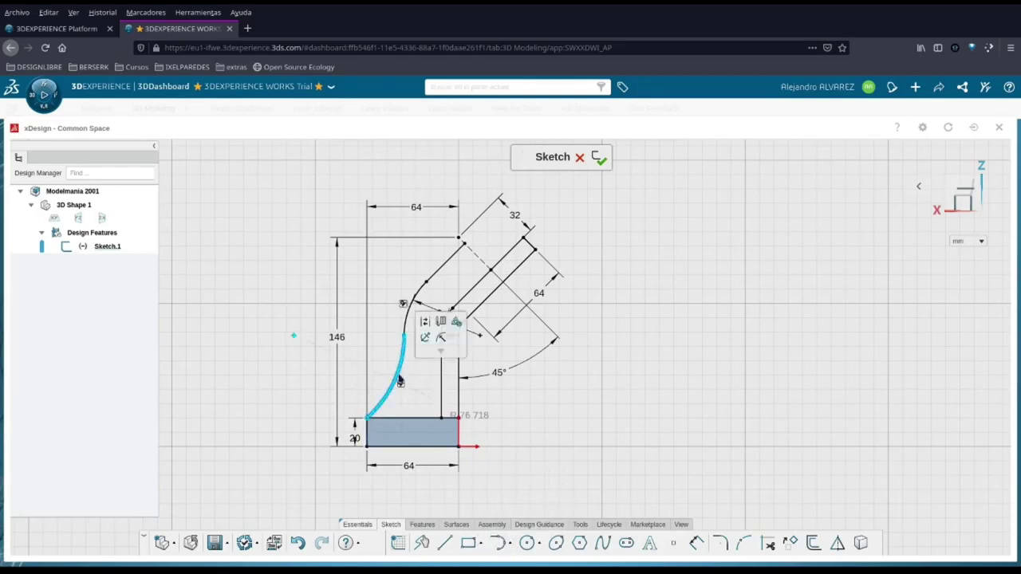
click(476, 420)
text(55)
key(Return)
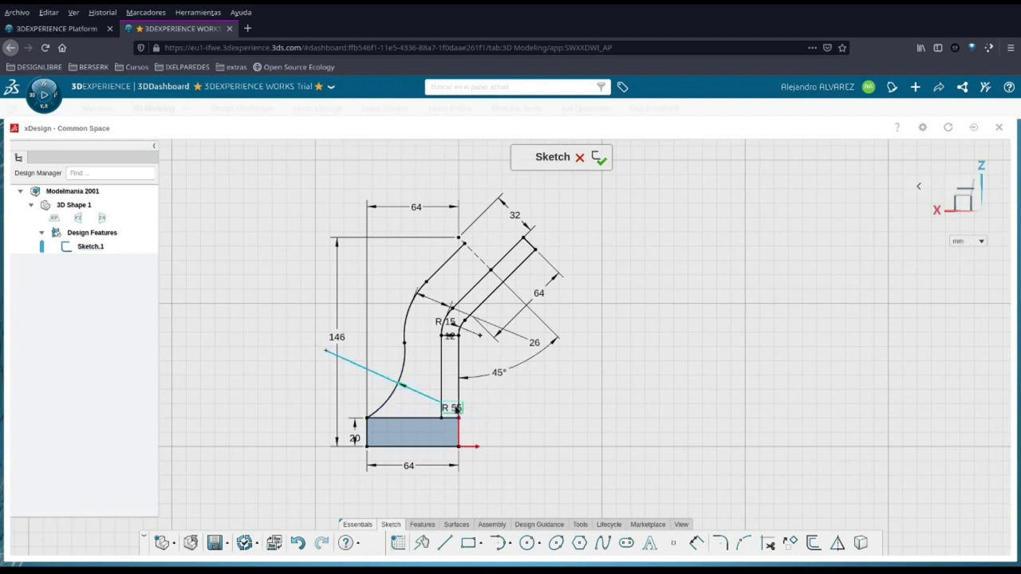
drag(457, 409, 368, 378)
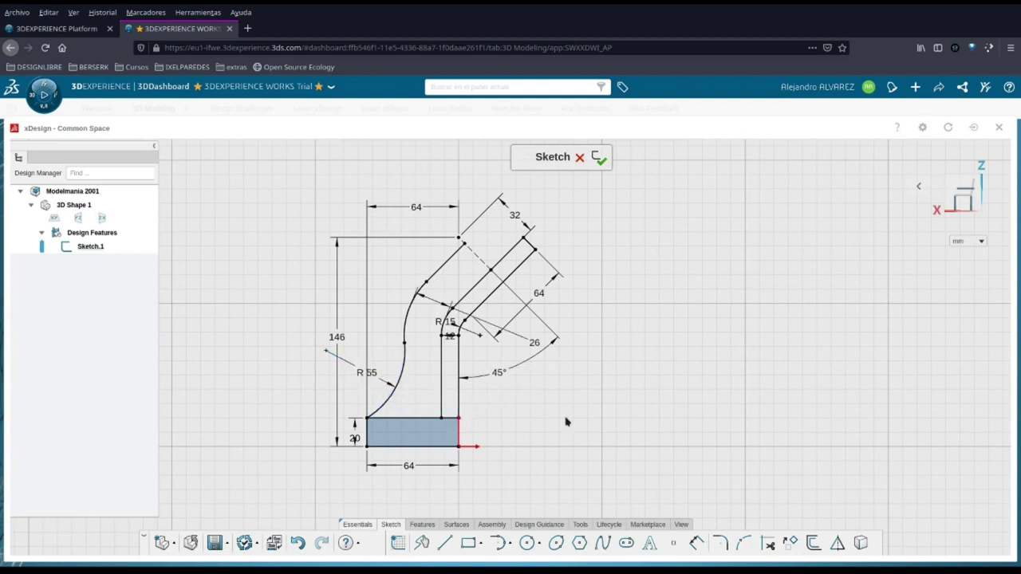
scroll(565, 365, up, 1)
scroll(577, 363, up, 1)
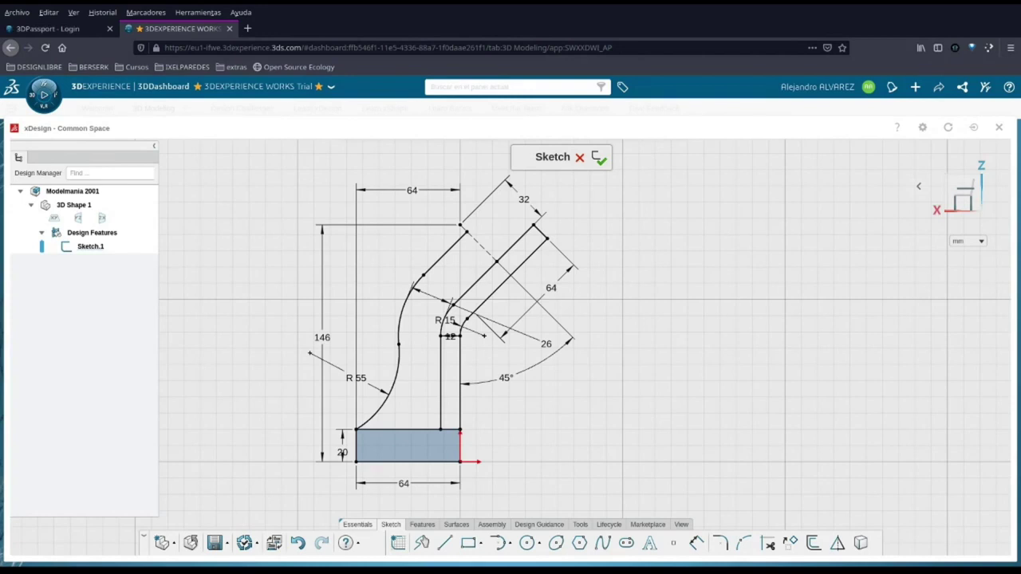
scroll(467, 408, down, 2)
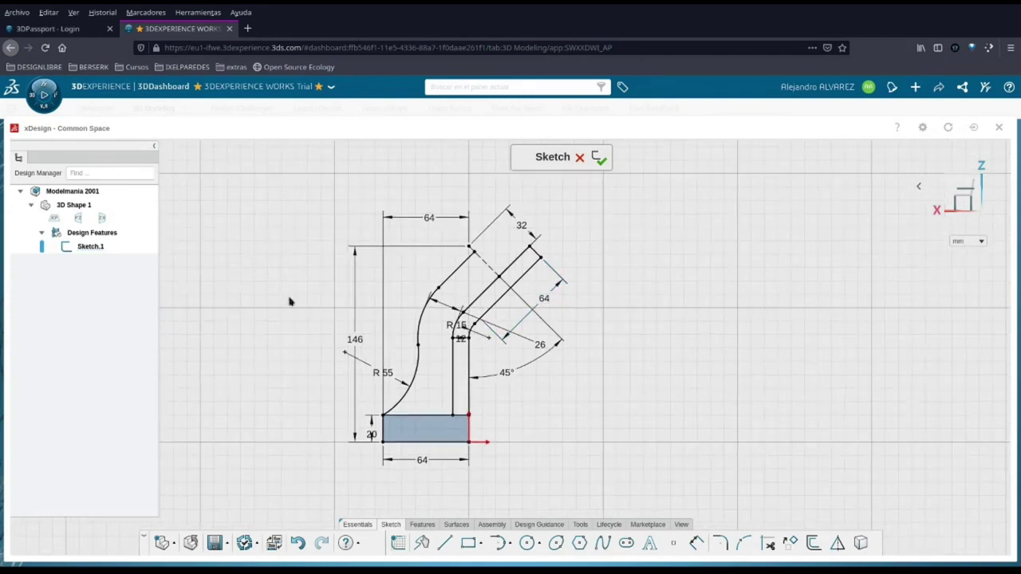
scroll(290, 299, up, 2)
scroll(661, 436, down, 1)
scroll(661, 429, up, 1)
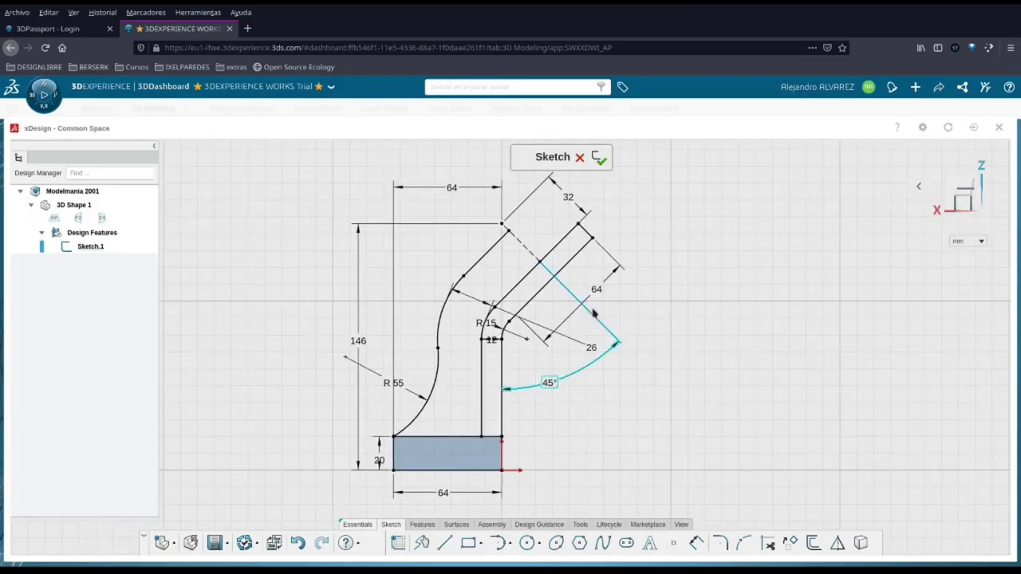
click(479, 471)
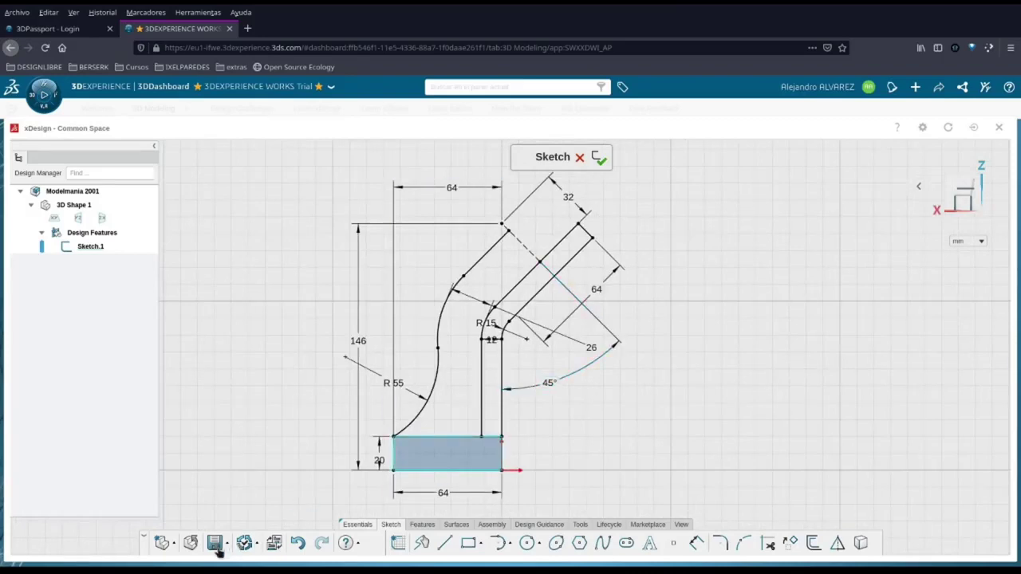
click(271, 473)
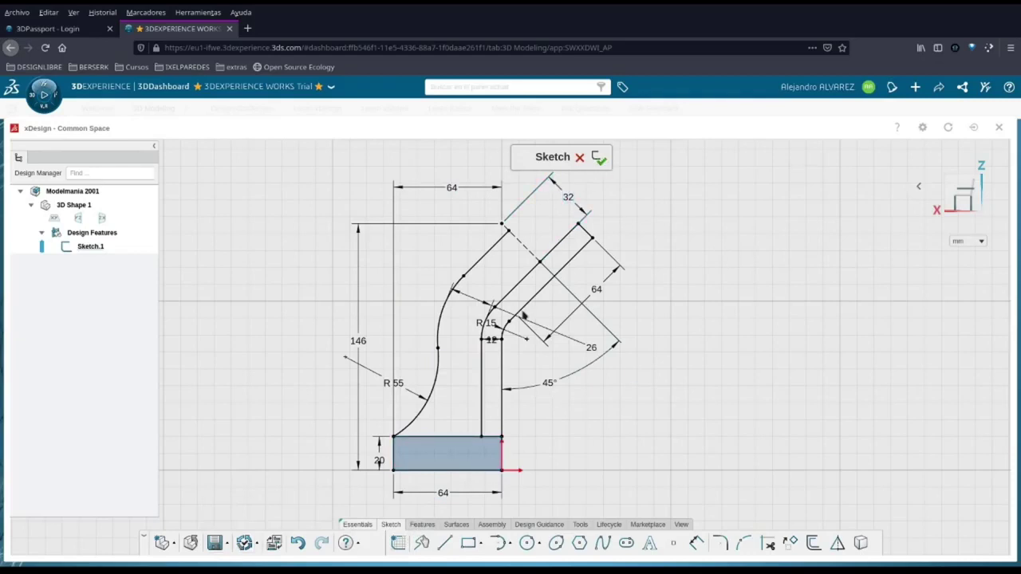
Step: Extrude the base rectangle as a solid 96 mm wide using the Midplane option
click(421, 525)
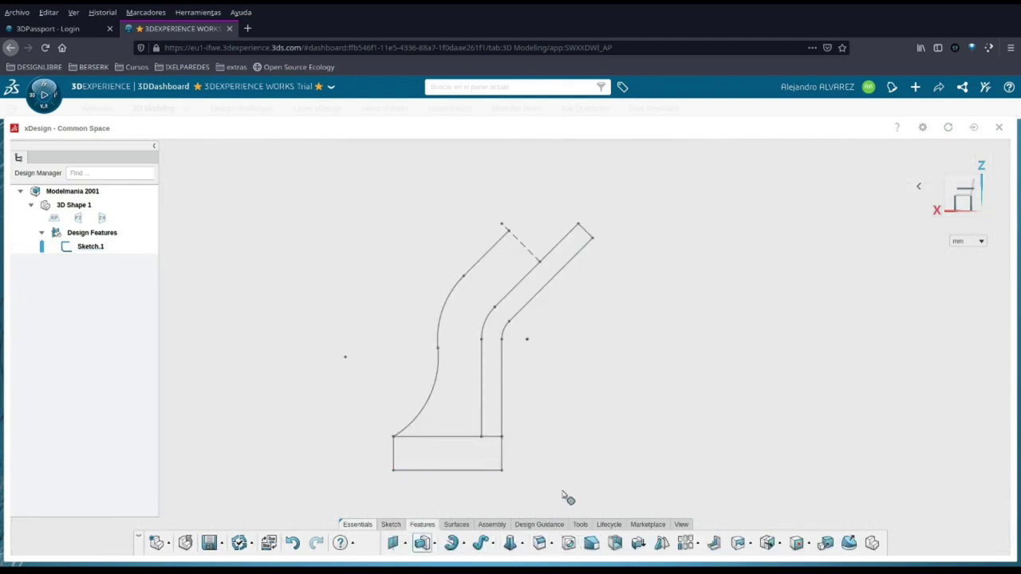
click(451, 454)
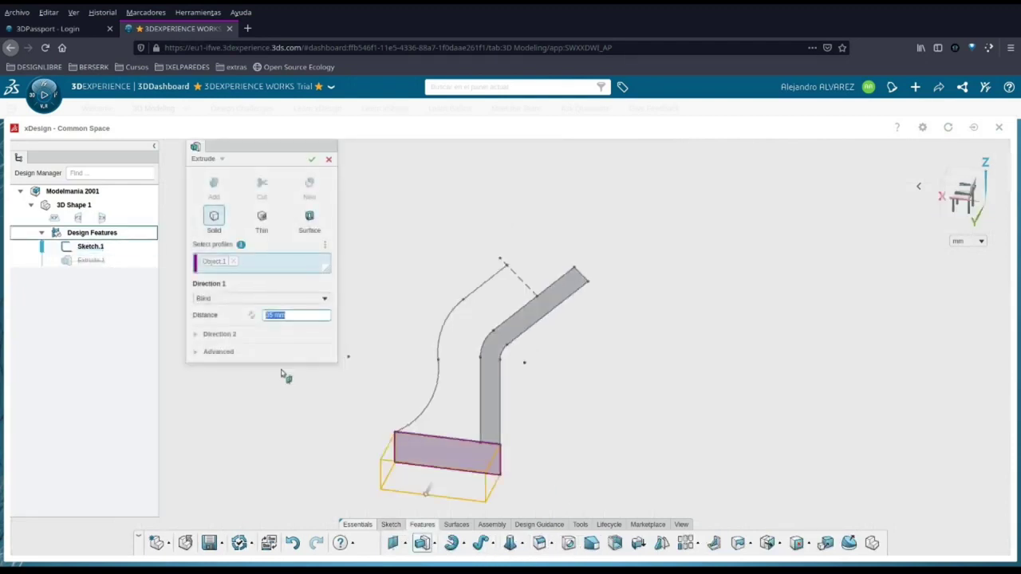
click(279, 298)
click(237, 325)
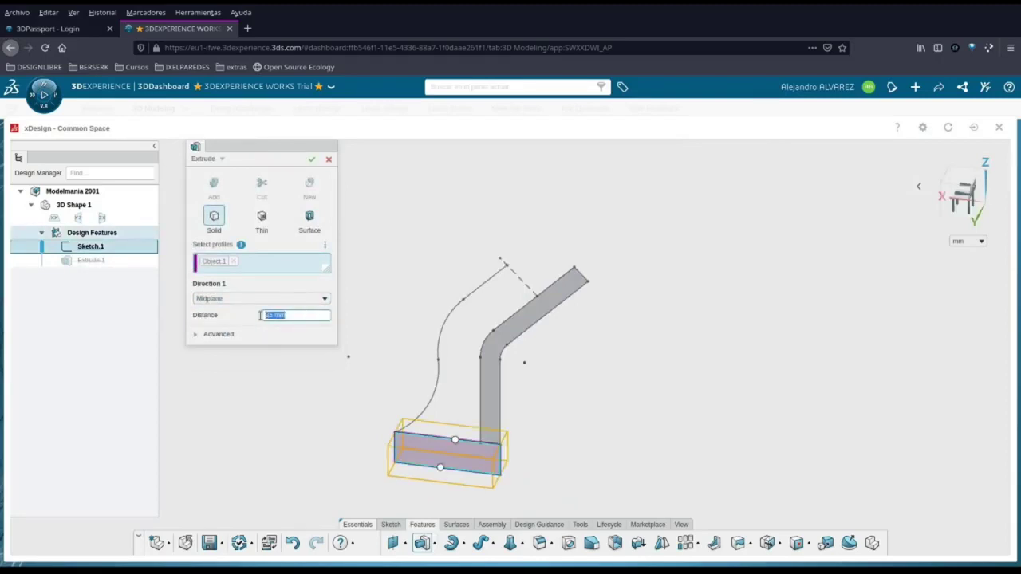
click(263, 315)
text(96)
key(Return)
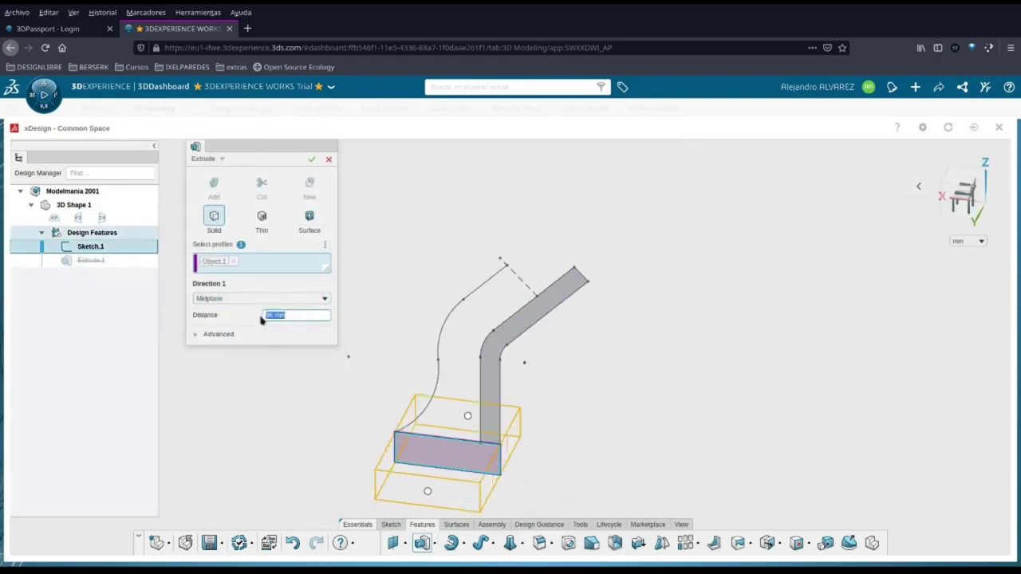
key(Return)
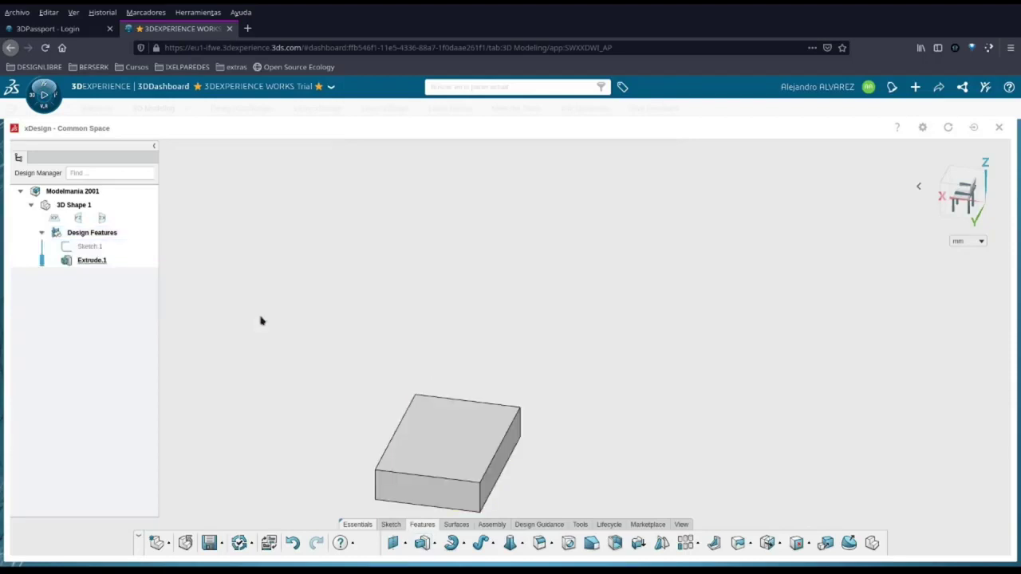
Step: Show the side profile sketch and extrude the bent arm region 64 mm with the Midplane option, adding it to the base
click(69, 247)
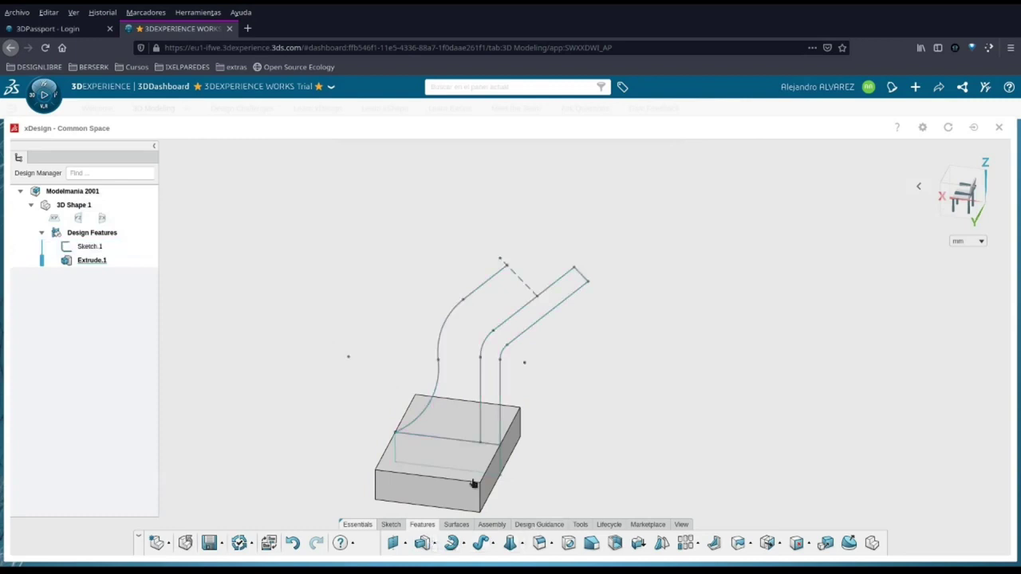
middle_drag(579, 424, 582, 394)
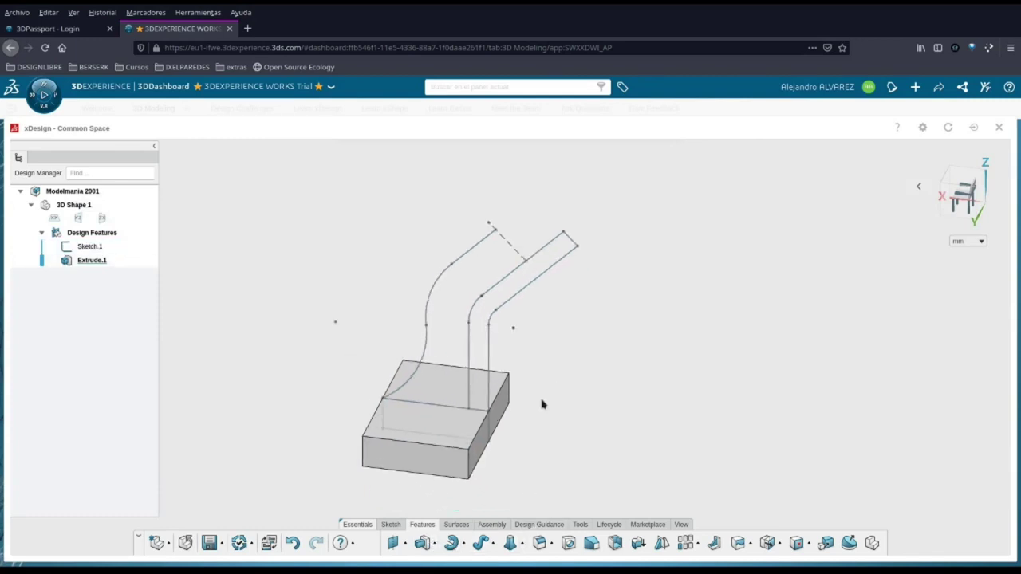
click(423, 544)
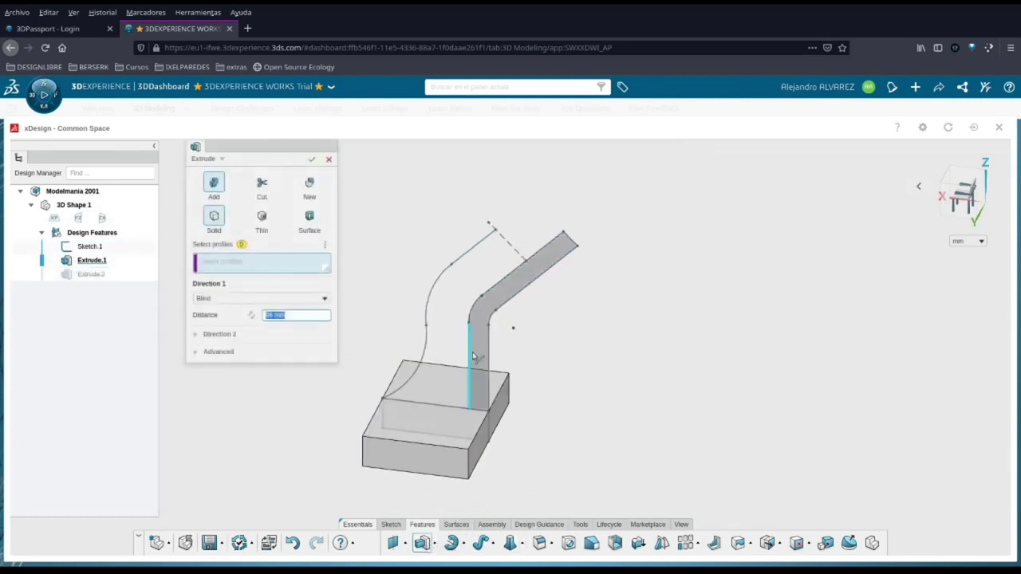
click(481, 342)
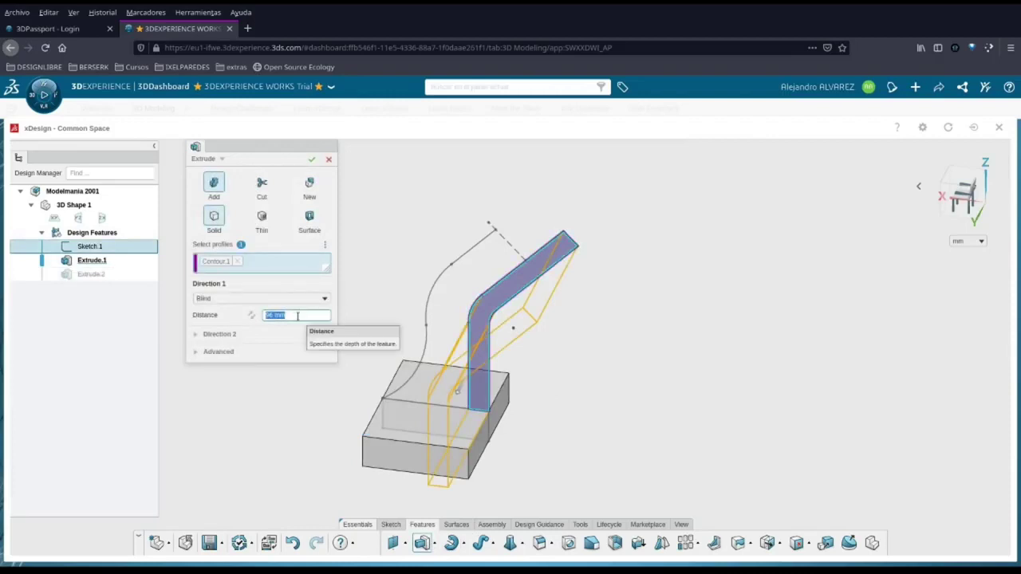
text(64)
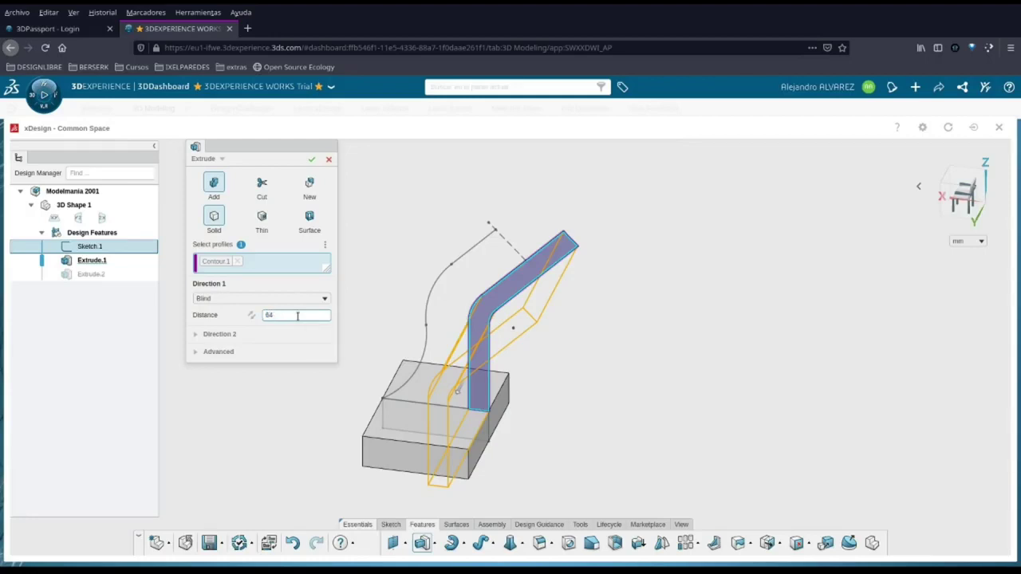
click(294, 299)
click(213, 321)
click(312, 161)
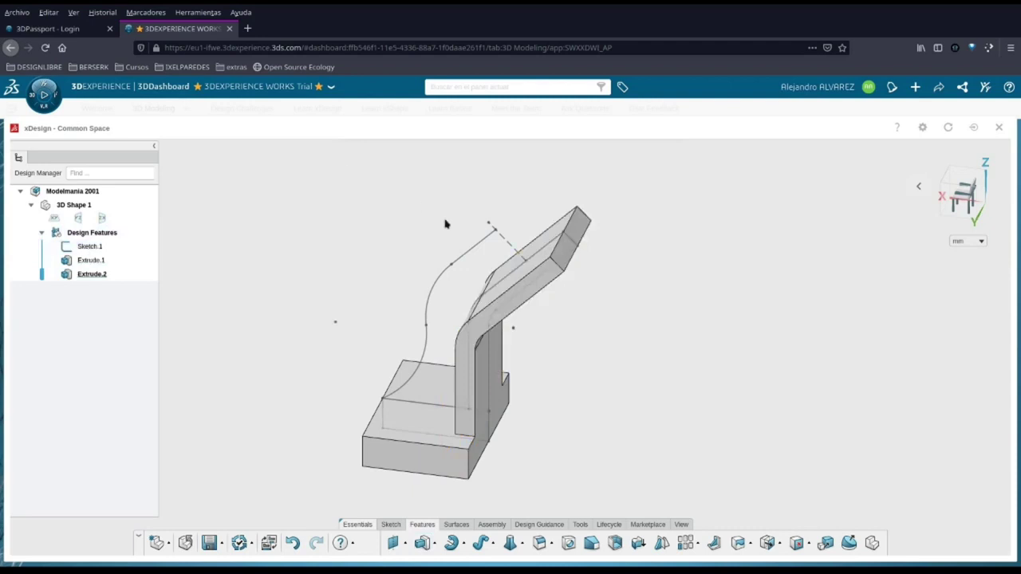
Step: Round the arm's free end with a Full Round fillet on the two short edges of its end face
mouse_move(561, 335)
middle_down()
mouse_move(640, 333)
mouse_move(569, 319)
mouse_move(569, 276)
mouse_move(562, 335)
middle_up()
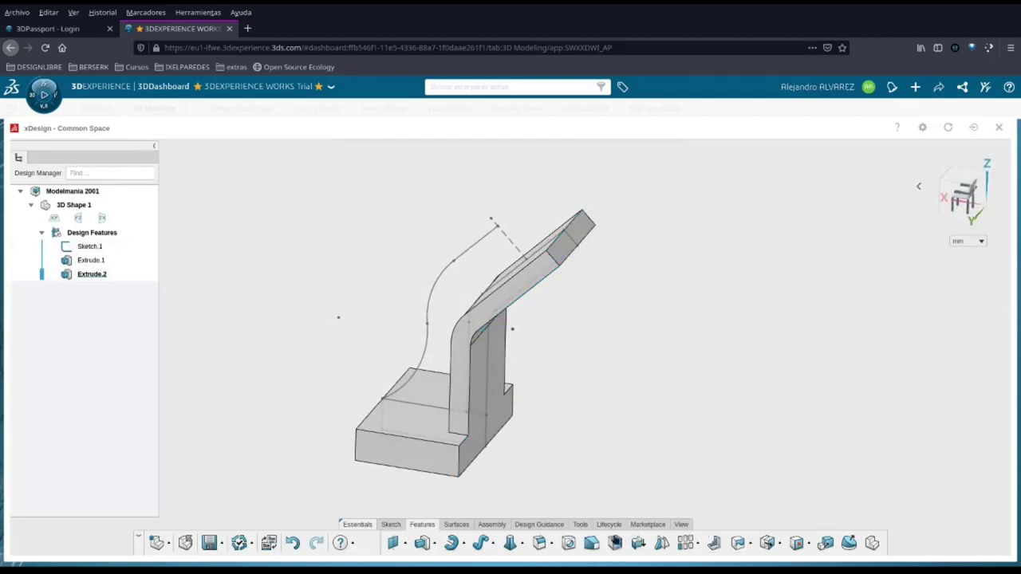
key(s)
click(639, 437)
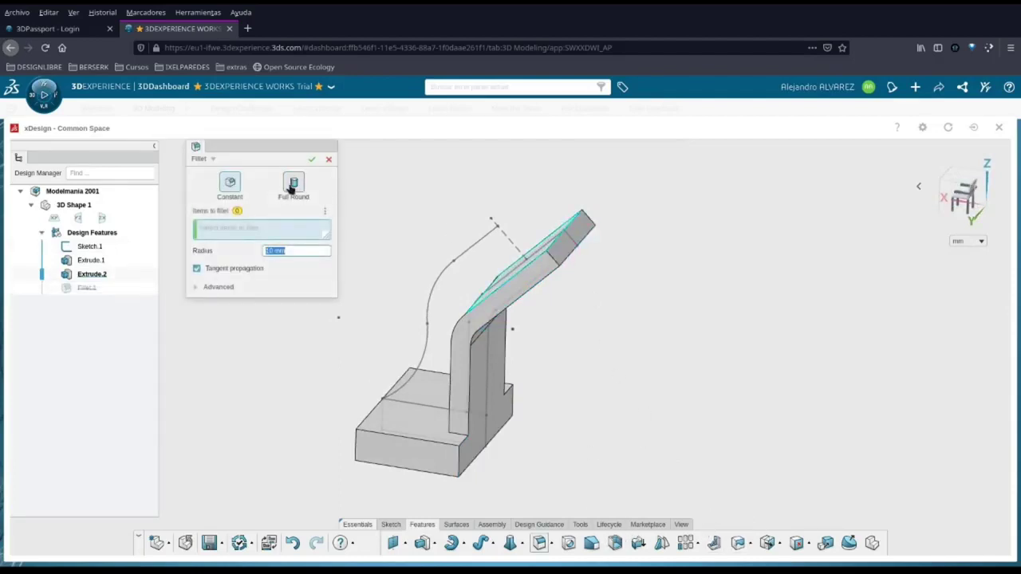
click(552, 259)
click(587, 217)
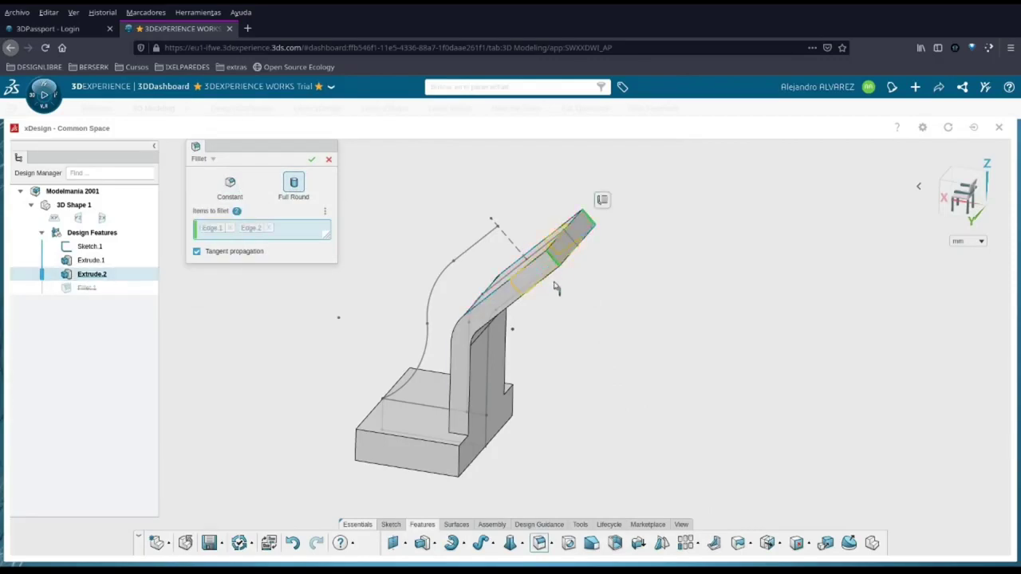
click(313, 159)
Step: Start a sketch on the arm's sloped underside face and draw two concentric circles centred in the rounded end
middle_drag(467, 303, 525, 295)
click(525, 295)
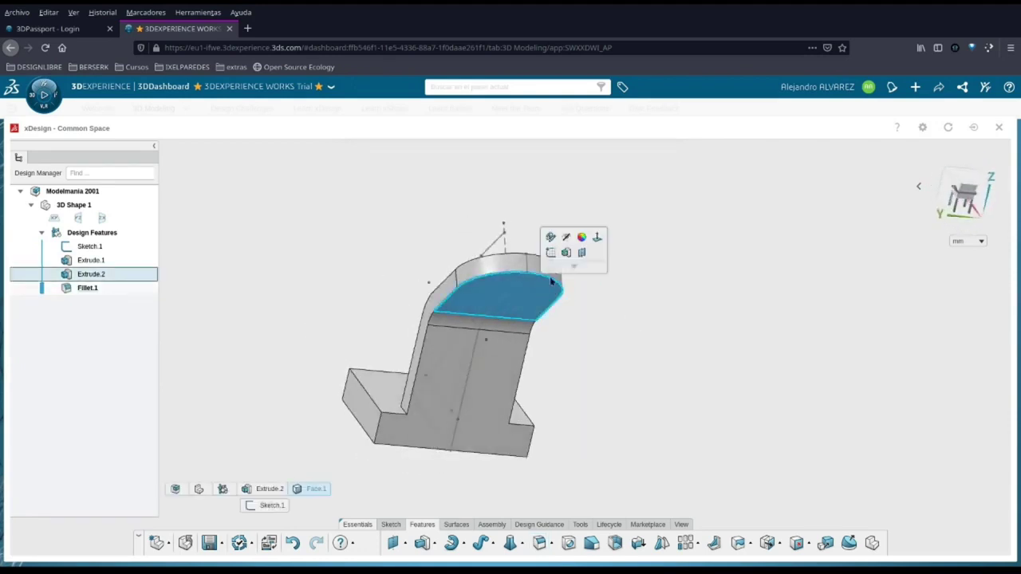
click(551, 253)
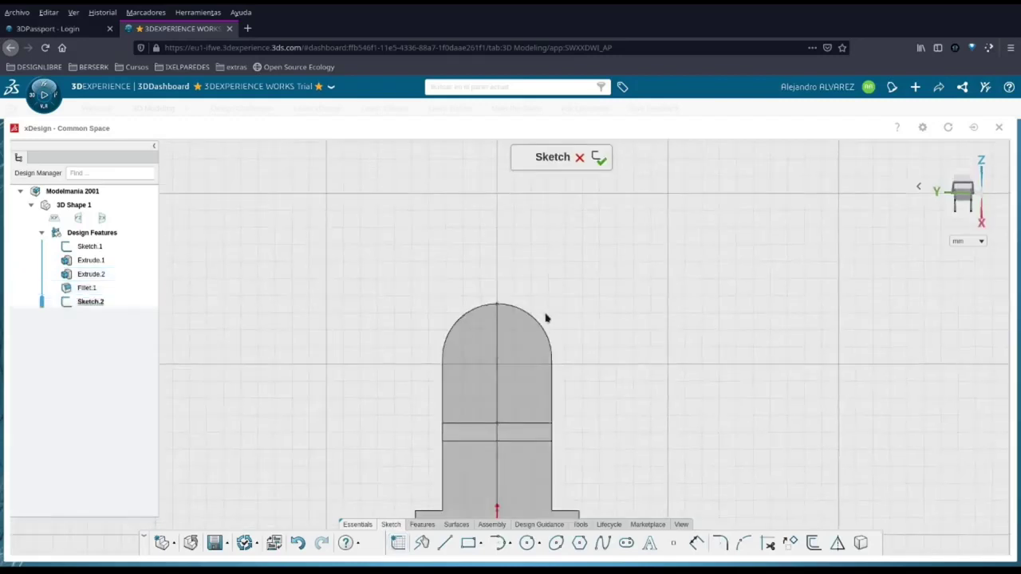
click(524, 380)
click(532, 394)
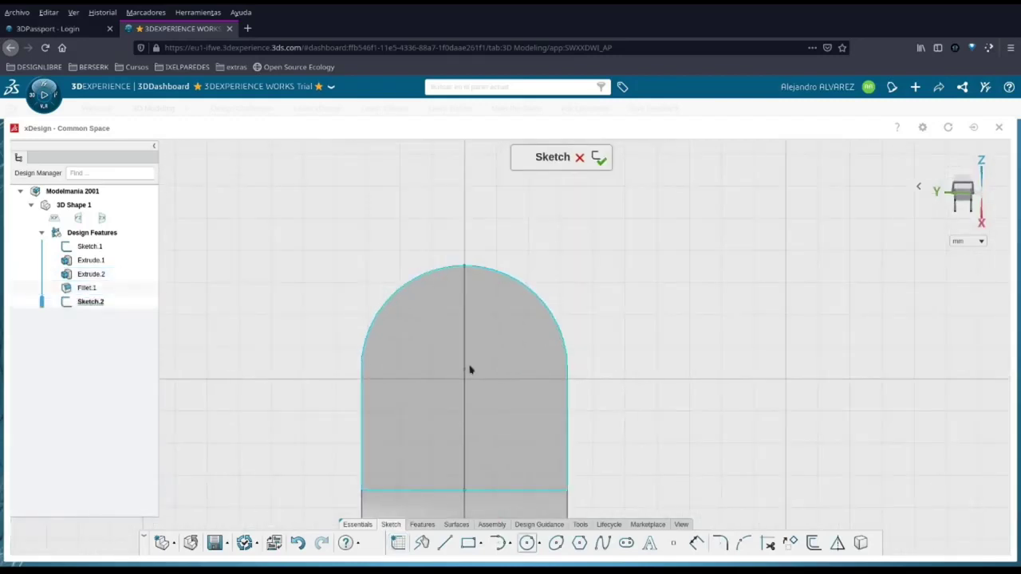
click(464, 369)
click(533, 402)
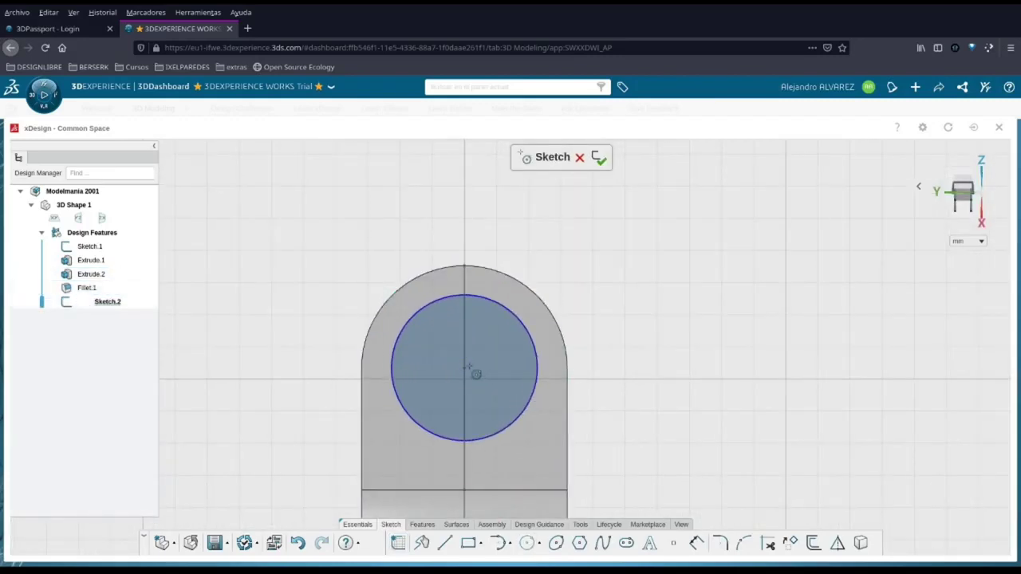
click(464, 368)
key(Escape)
Step: Dimension the outer circle to 52 mm and the inner to 32 mm diameter, moving the inner dimension outside the arm
click(524, 326)
click(562, 287)
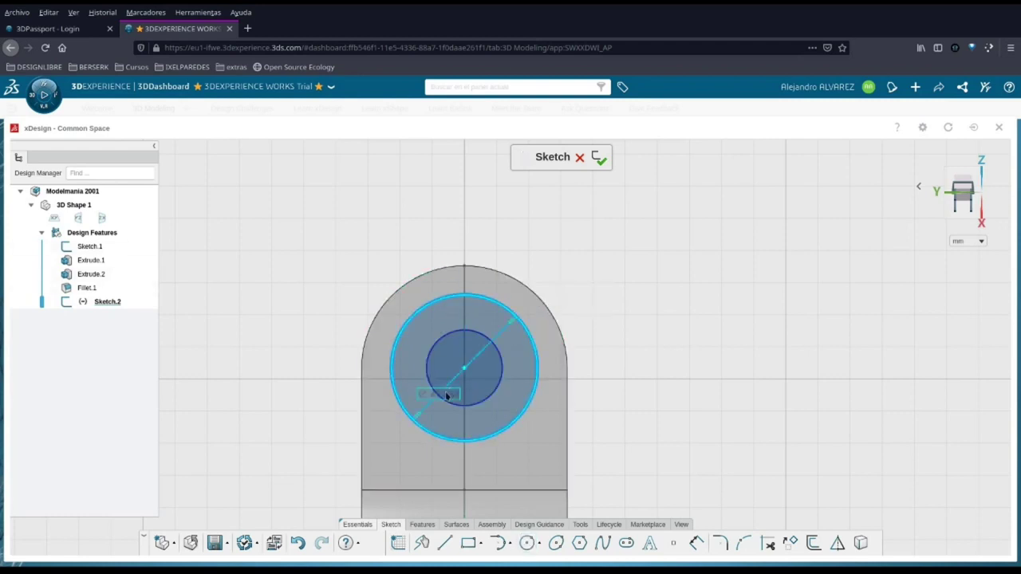
click(446, 395)
text(52)
key(Return)
click(472, 331)
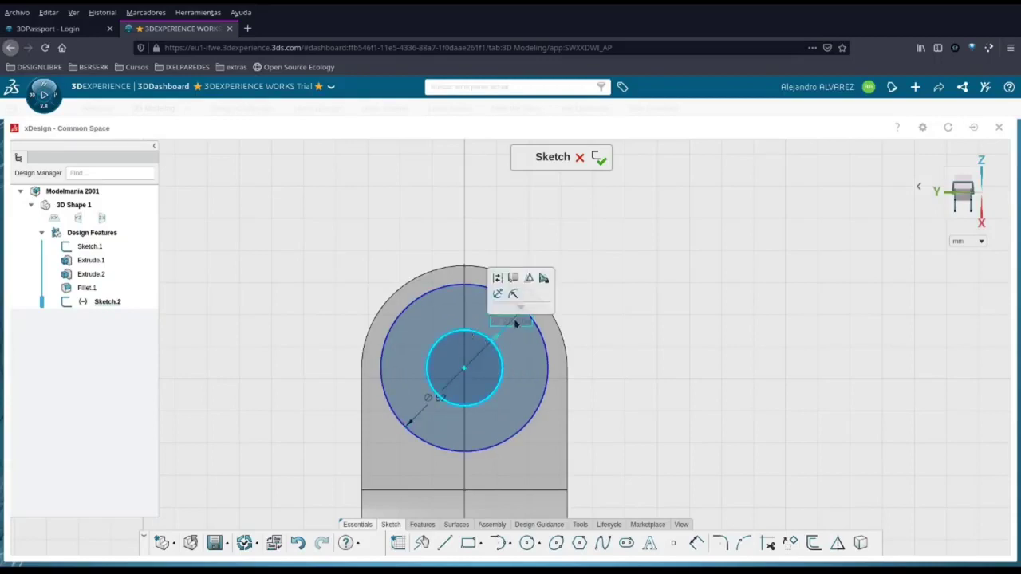
click(517, 322)
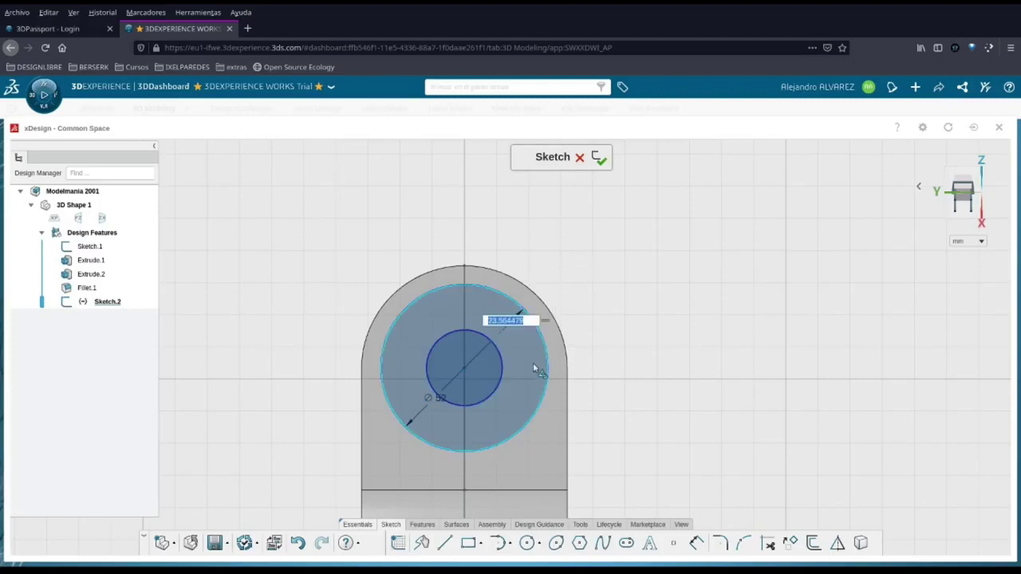
text(32)
key(Return)
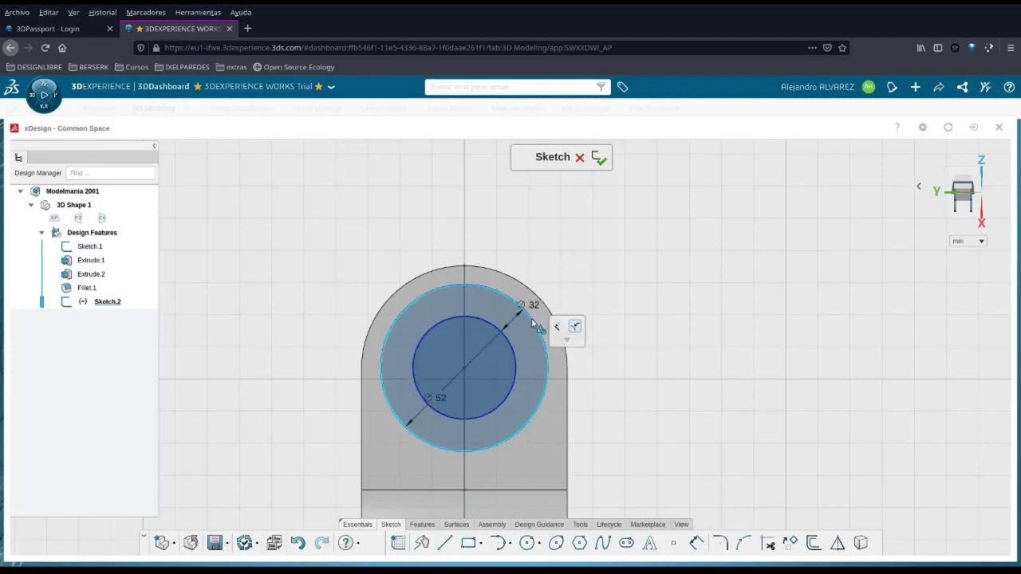
drag(533, 307, 604, 351)
Step: Snap the circles' shared centre to the centre of the arm's rounded end and finish the sketch
mouse_move(463, 367)
mouse_down()
mouse_move(517, 388)
mouse_move(458, 380)
mouse_move(474, 324)
mouse_move(531, 292)
mouse_move(453, 383)
mouse_move(464, 372)
mouse_up()
scroll(535, 412, down, 1)
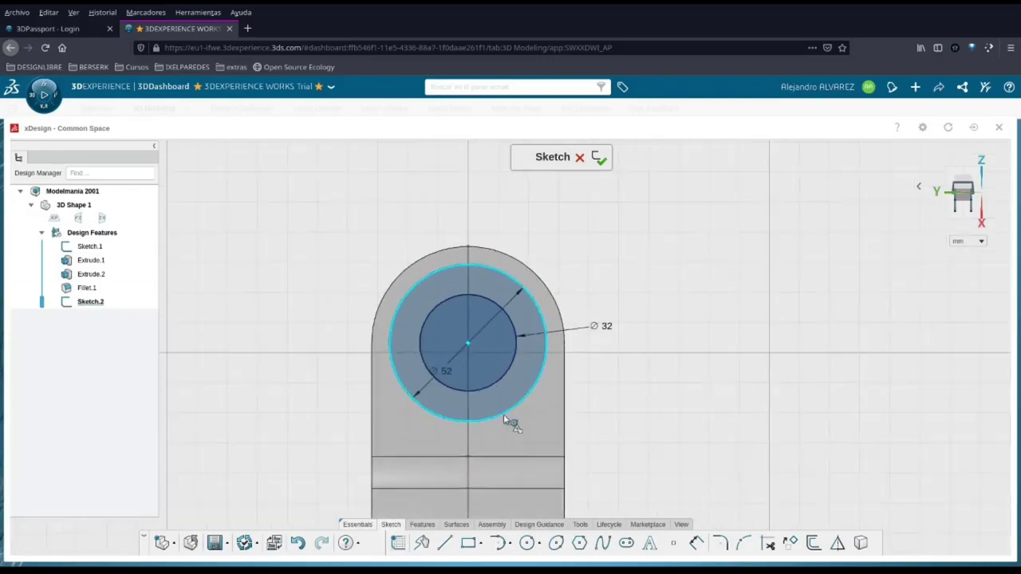
scroll(527, 342, down, 4)
scroll(516, 426, up, 2)
scroll(543, 258, down, 2)
click(600, 159)
Step: Extrude the 52 mm circle with Up To Geometry to the outer endpoint of the dashed construction line, adding a boss
mouse_move(499, 342)
middle_down()
mouse_move(563, 377)
mouse_move(697, 399)
mouse_move(570, 328)
mouse_move(653, 424)
mouse_move(590, 323)
middle_up()
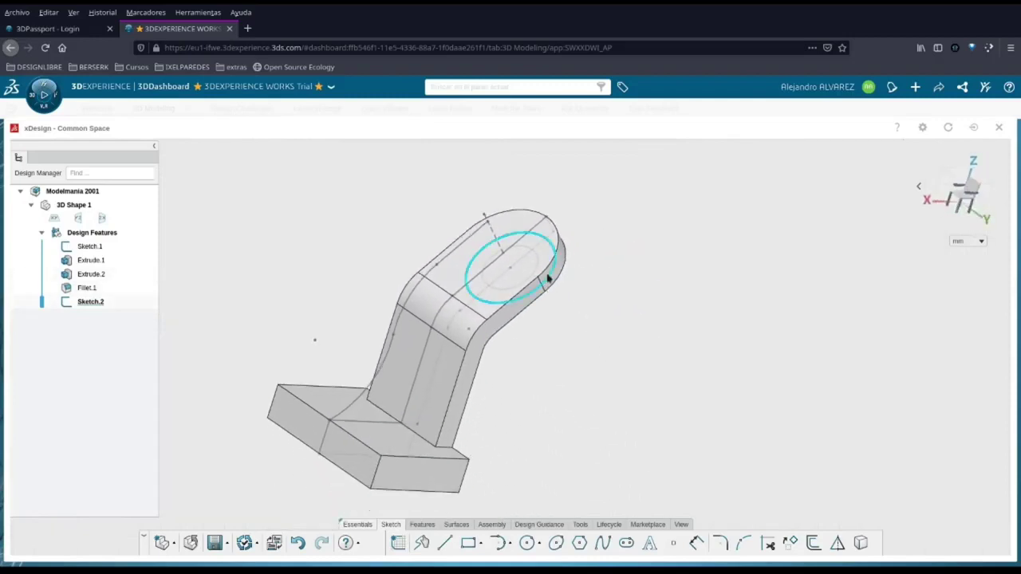
click(547, 269)
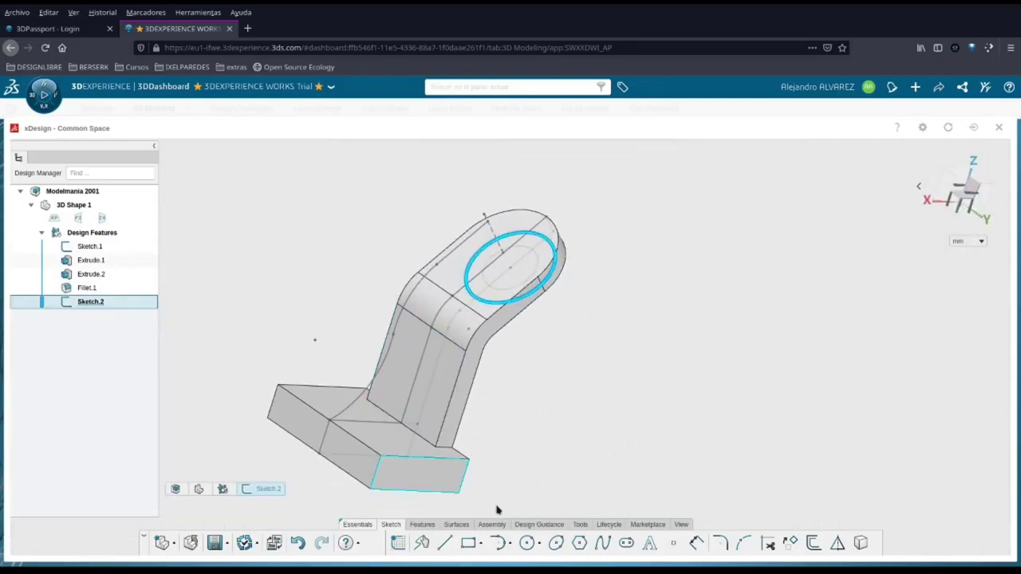
click(422, 524)
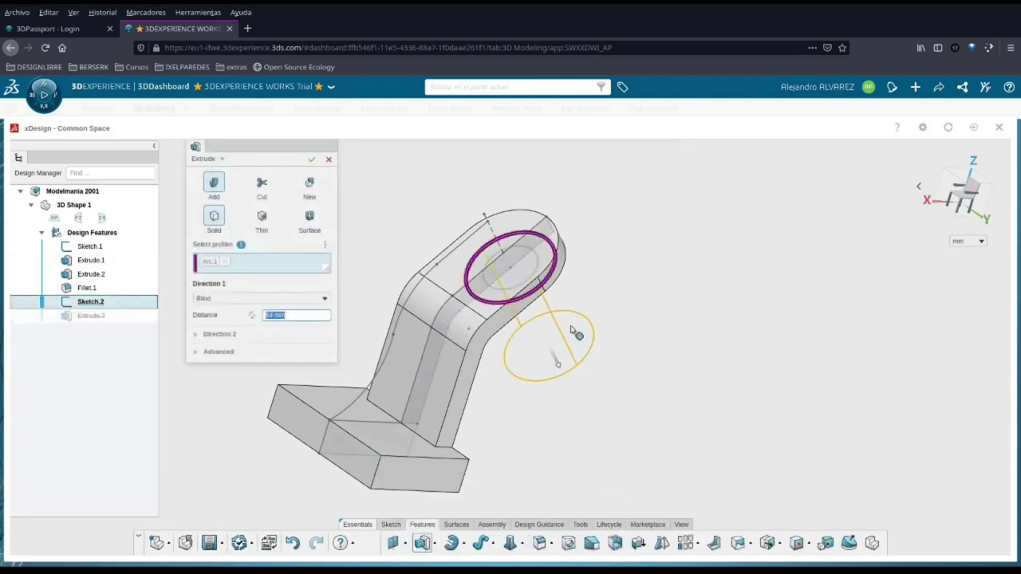
click(288, 301)
click(227, 358)
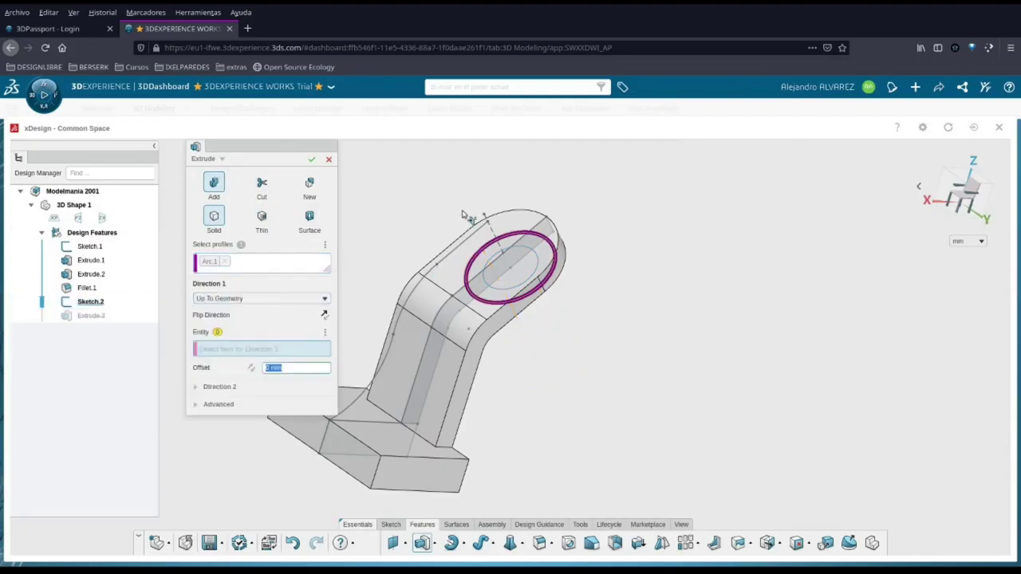
click(484, 216)
middle_drag(433, 210, 346, 200)
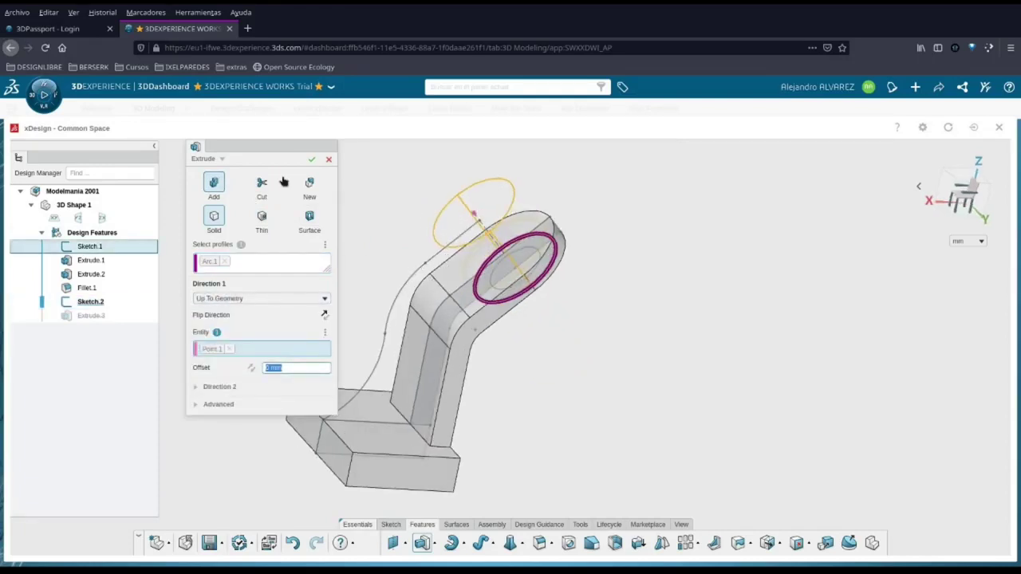
click(311, 159)
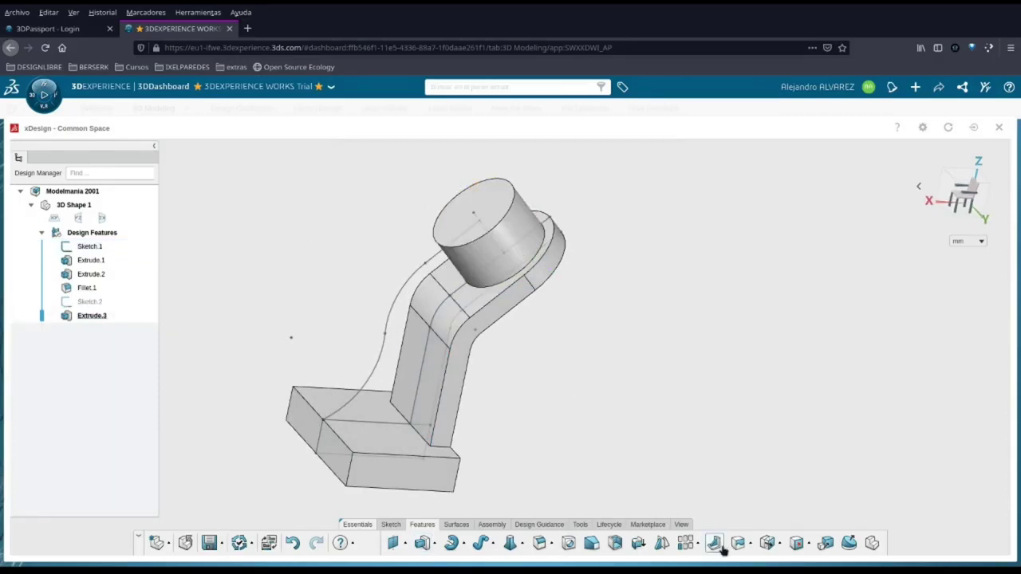
Step: Create a 12 mm thick midplane rib on the base body from the profile's two arcs and sloped line, oriented parallel to the sketch plane
click(366, 384)
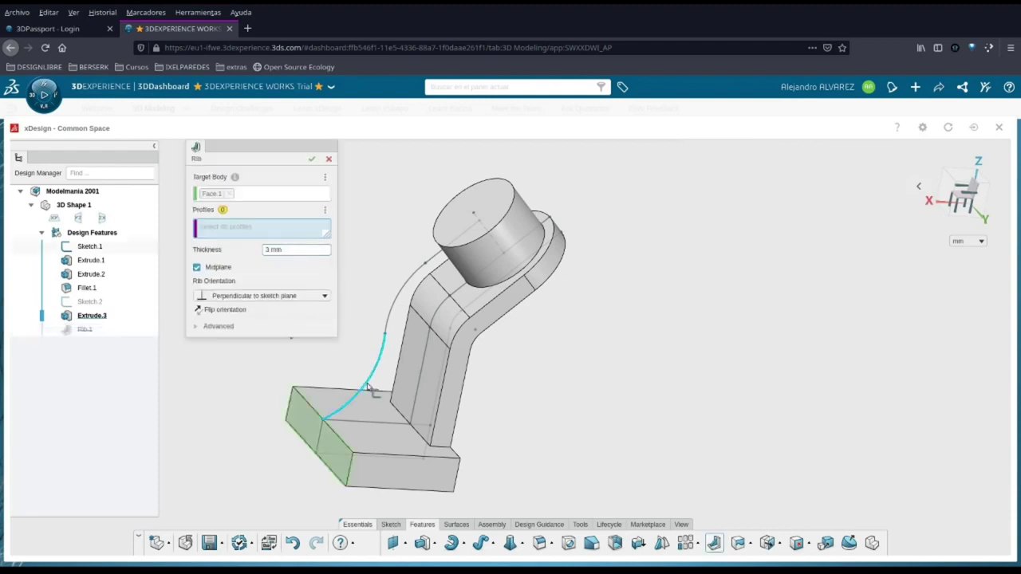
click(390, 330)
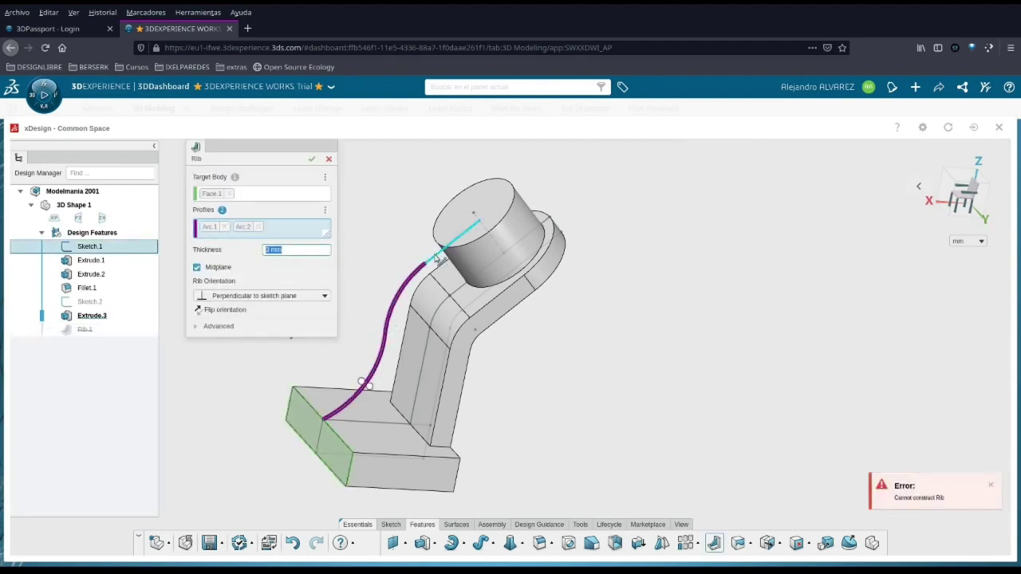
click(440, 259)
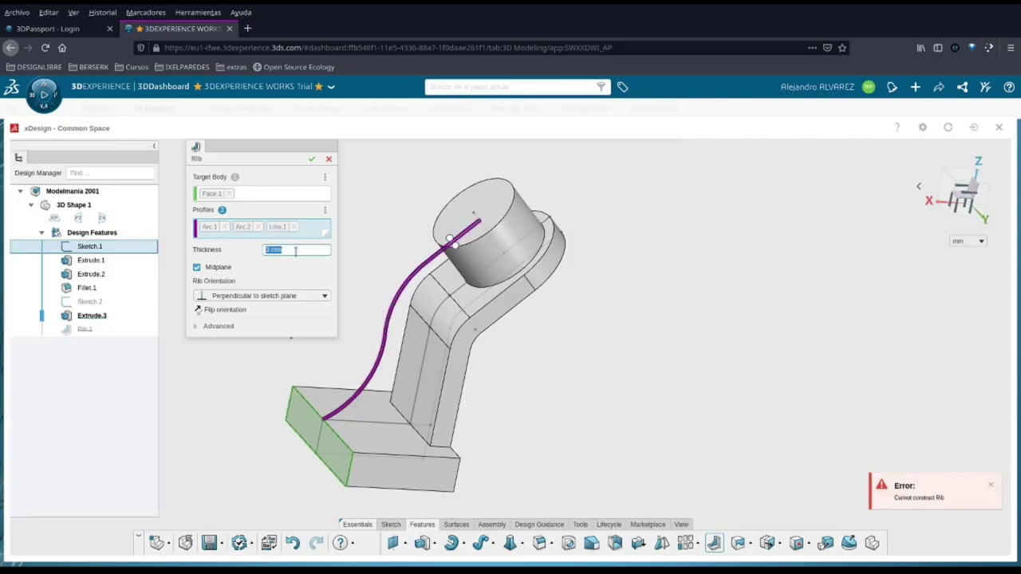
text(12)
key(Return)
click(235, 297)
click(231, 321)
mouse_move(489, 322)
middle_down()
mouse_move(565, 324)
mouse_move(473, 342)
mouse_move(535, 325)
mouse_move(546, 304)
mouse_move(519, 335)
mouse_move(441, 367)
middle_up()
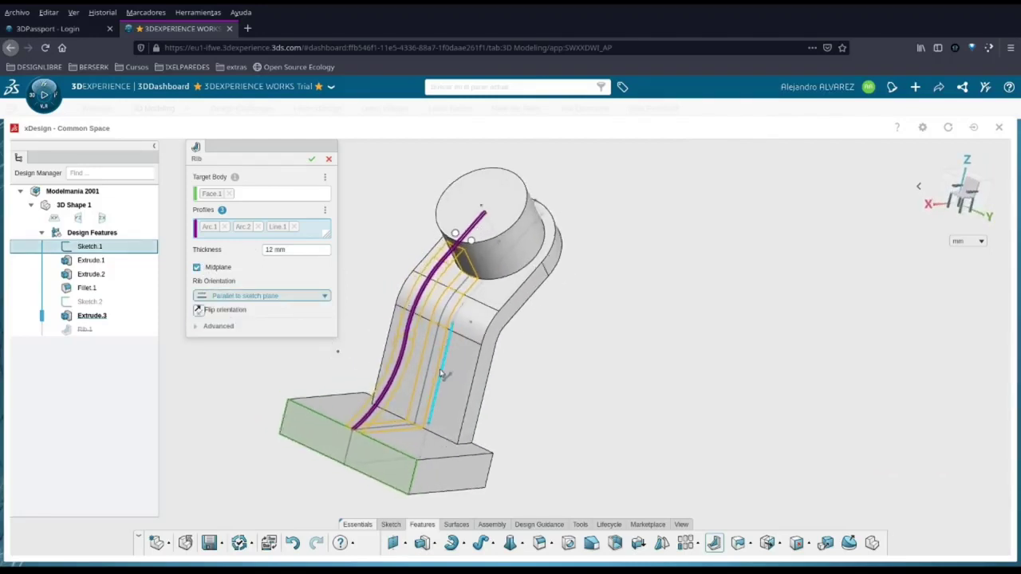
click(315, 159)
Step: Show the hidden circle sketch and cut its 32 mm inner circle through the boss with an Up To Next extrude
click(86, 301)
click(114, 269)
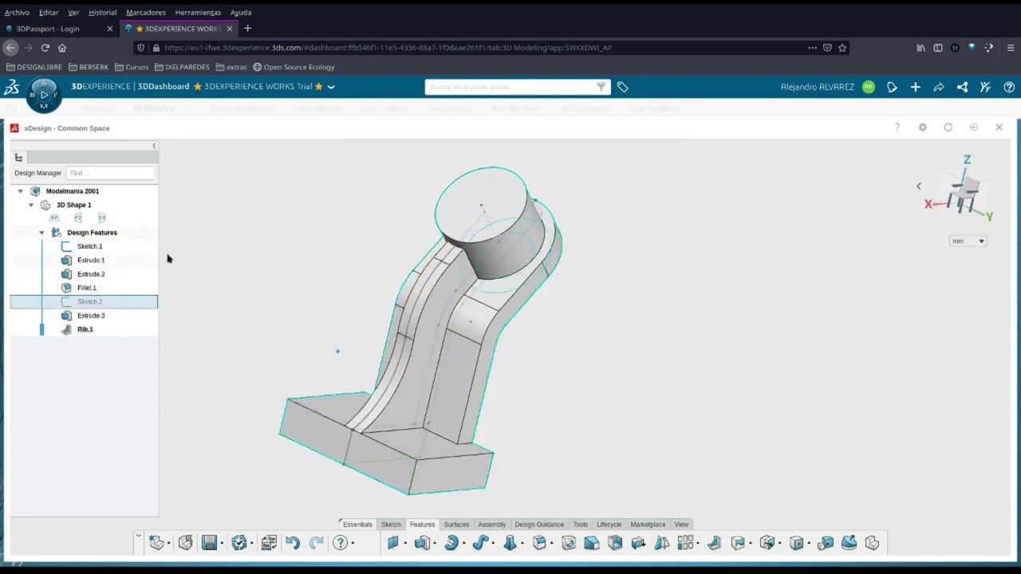
click(531, 247)
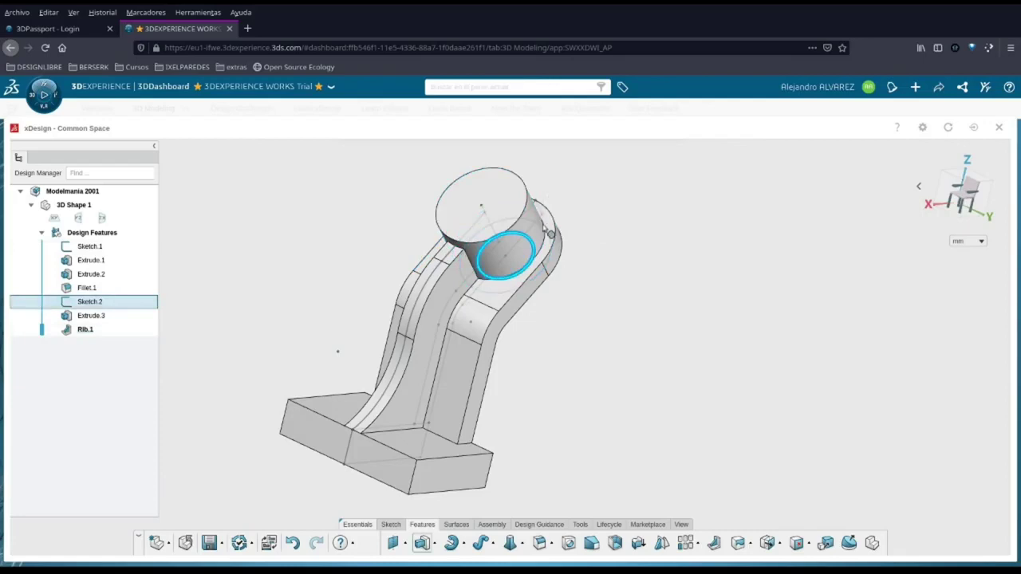
click(272, 184)
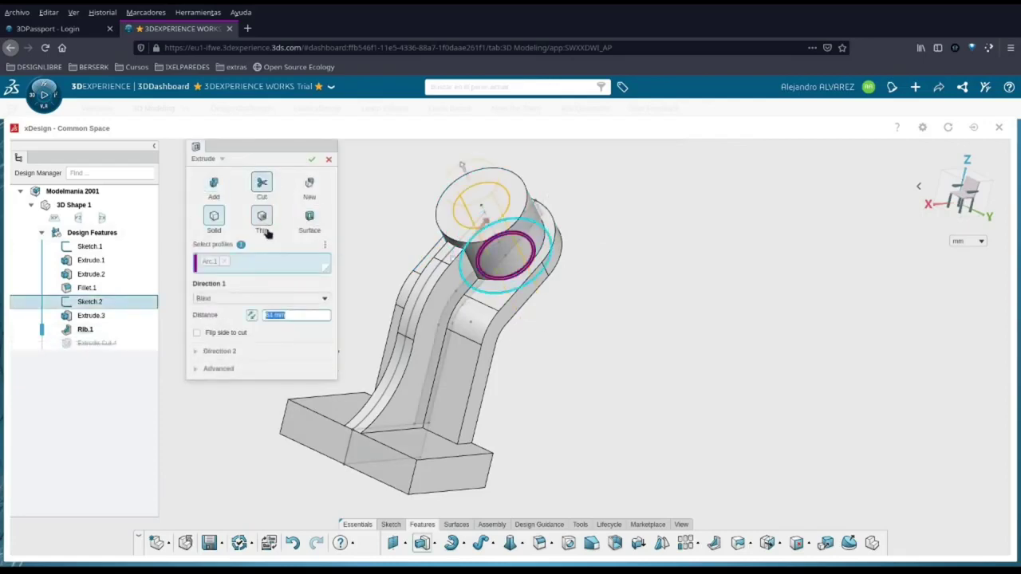
click(245, 299)
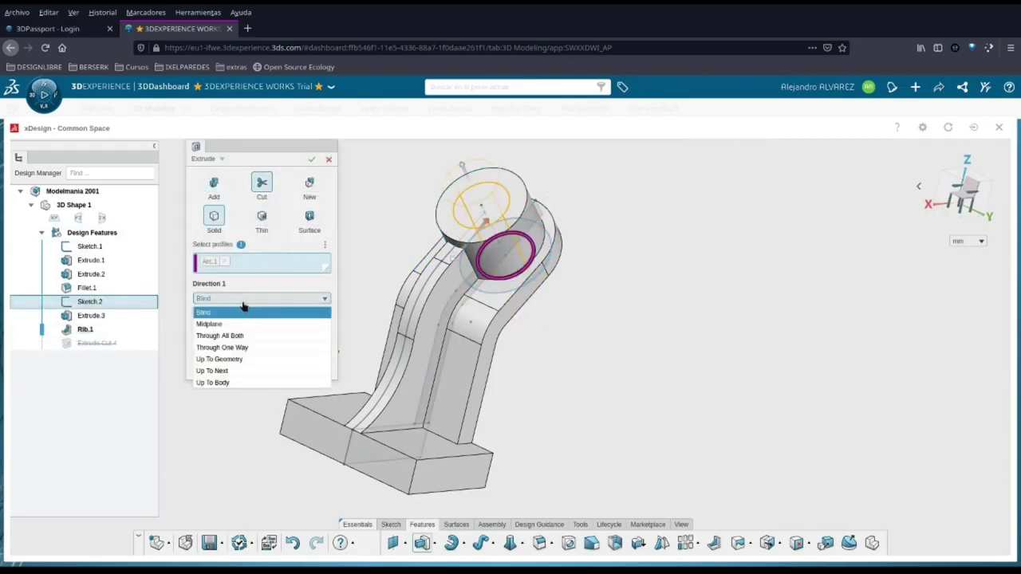
click(245, 372)
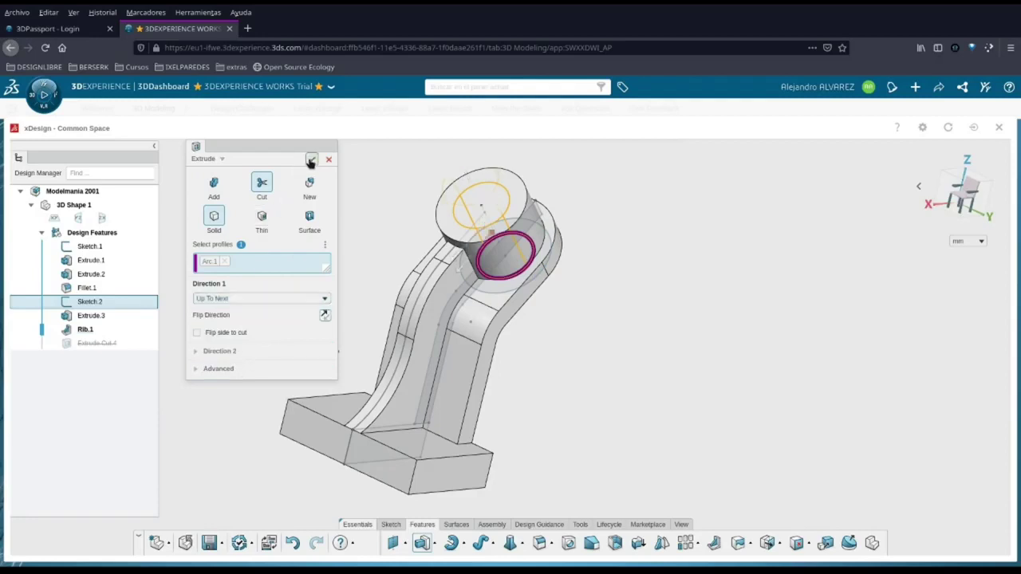
click(311, 159)
Step: Set up a constant 2 mm fillet on the arm's lower faces beside the rib and the arm's side edges at the base
mouse_move(492, 352)
middle_down()
mouse_move(485, 320)
mouse_move(515, 380)
mouse_move(496, 368)
middle_up()
scroll(493, 363, up, 2)
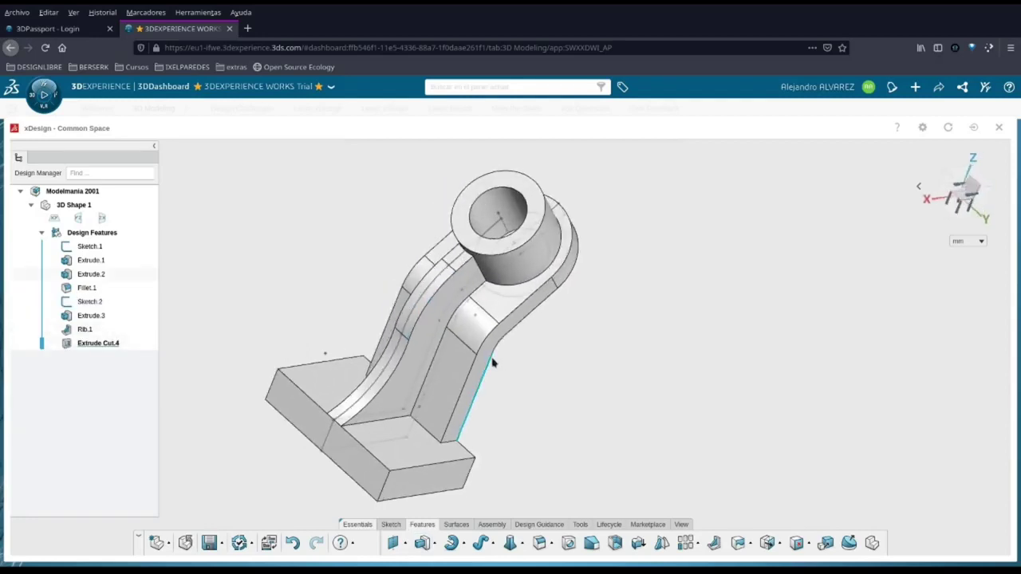
click(540, 543)
click(449, 381)
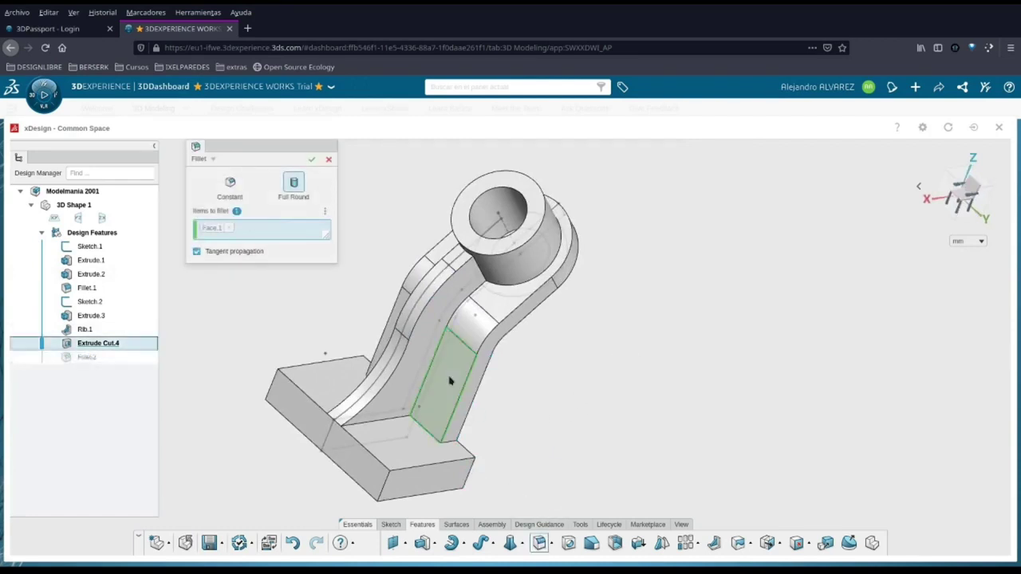
click(453, 441)
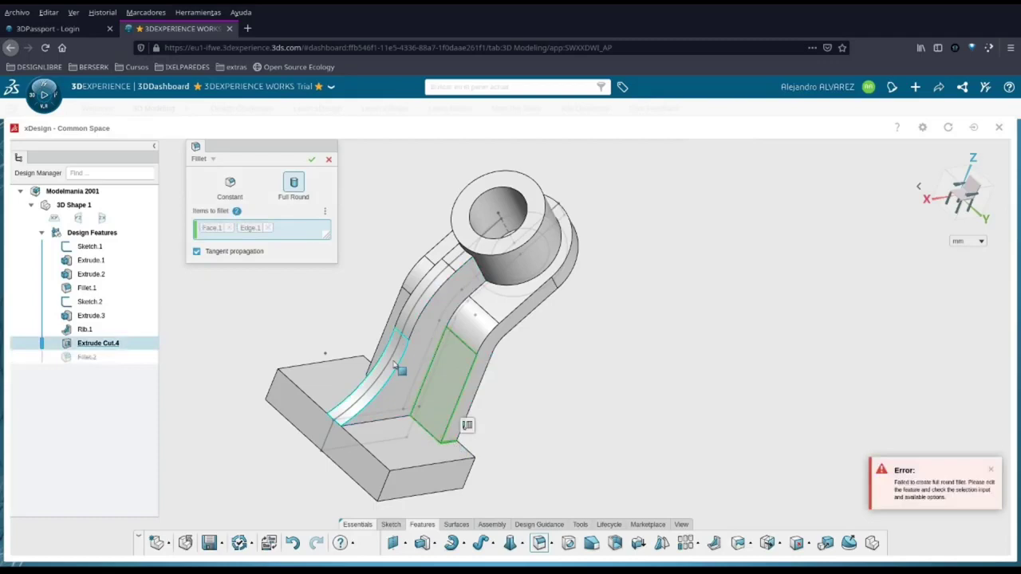
middle_drag(393, 364, 407, 368)
click(232, 184)
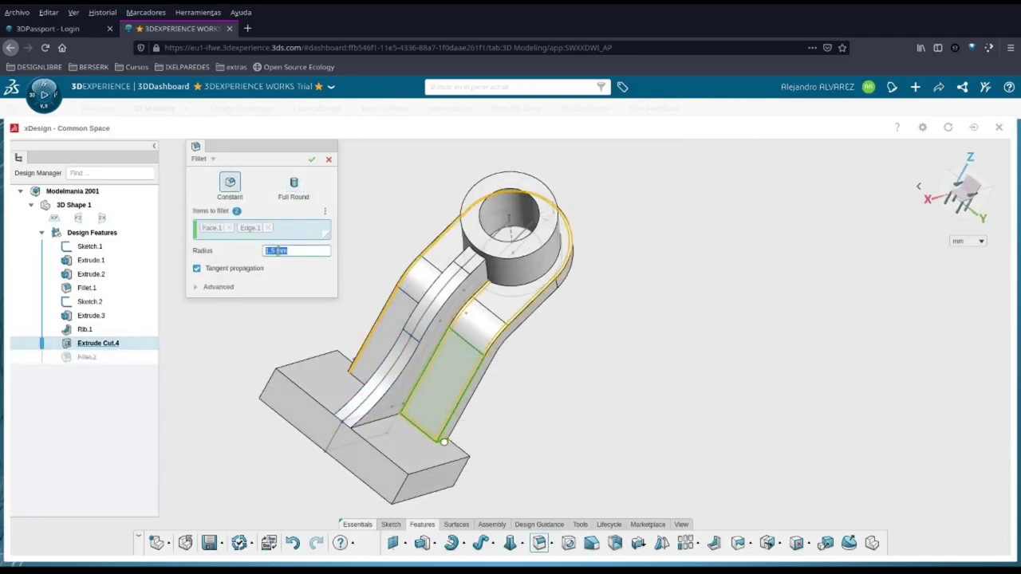
click(384, 338)
middle_drag(373, 346, 351, 366)
scroll(351, 366, up, 2)
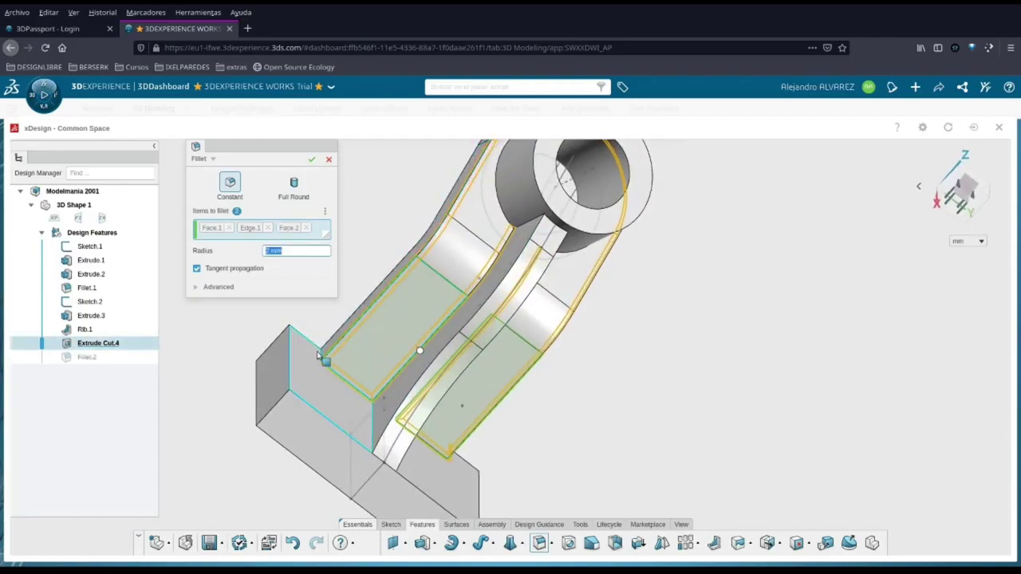
click(322, 358)
Step: Add the rib's outer face next to the boss and both rib edges against the boss to the fillet, and apply it
middle_drag(540, 398, 484, 280)
scroll(478, 232, up, 2)
click(533, 202)
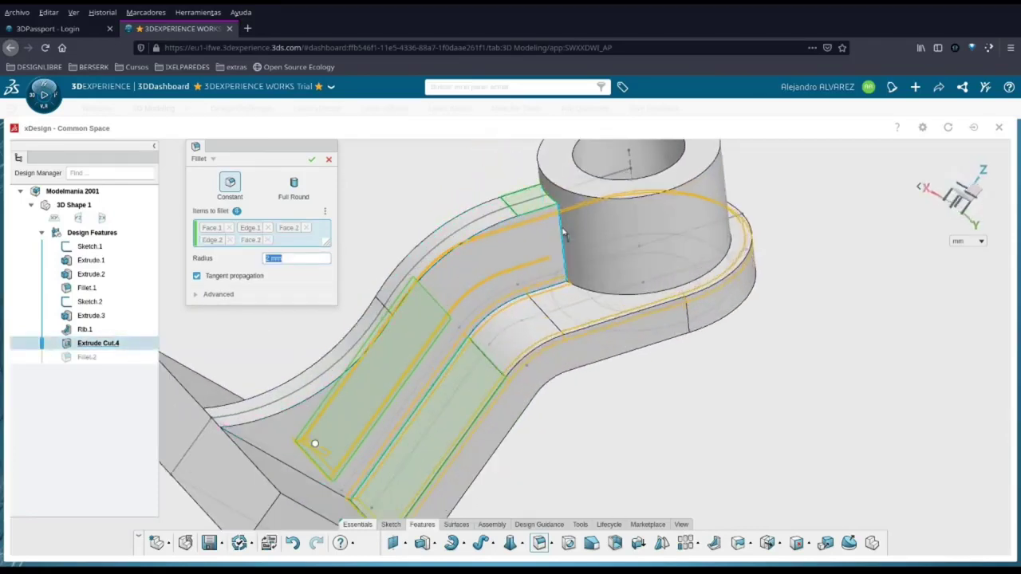
click(563, 238)
middle_drag(532, 259, 603, 292)
click(511, 198)
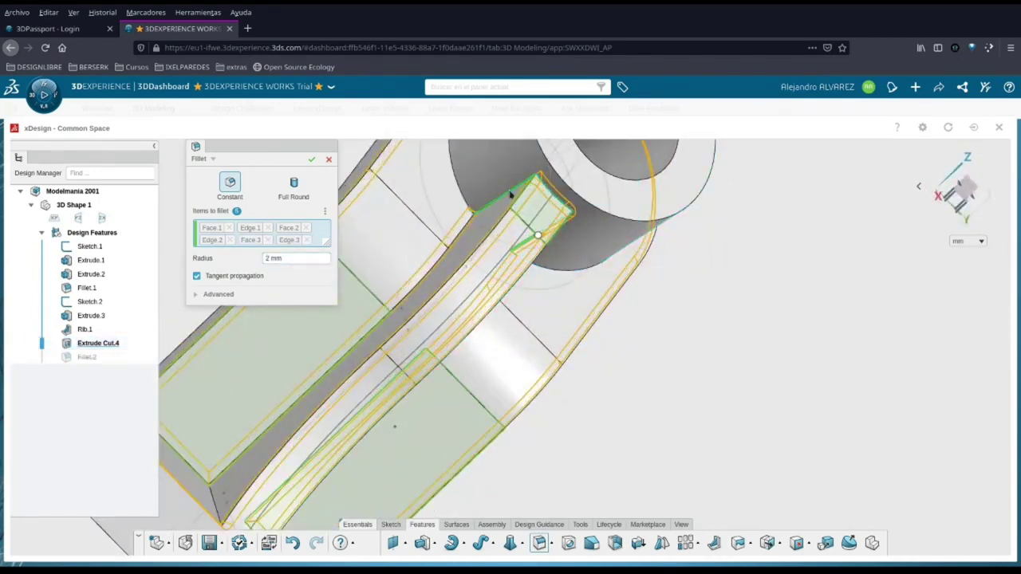
middle_drag(558, 269, 504, 234)
scroll(485, 349, up, 1)
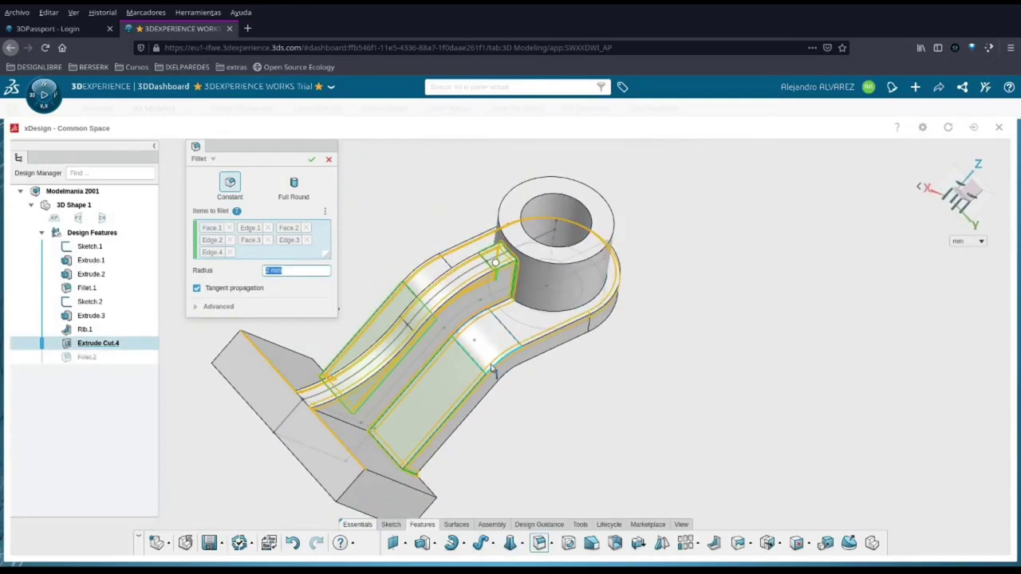
scroll(490, 365, down, 1)
click(313, 160)
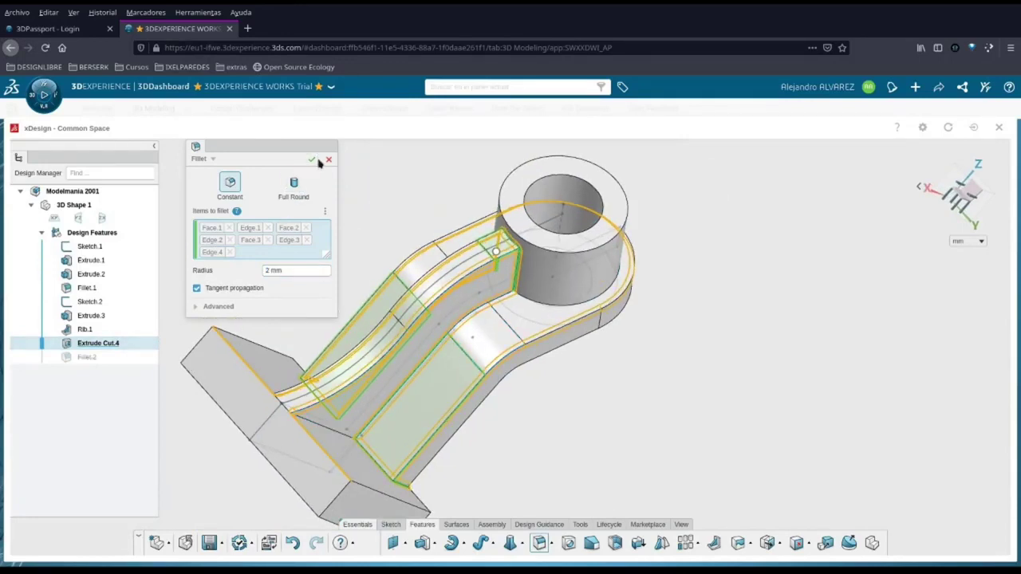
click(312, 160)
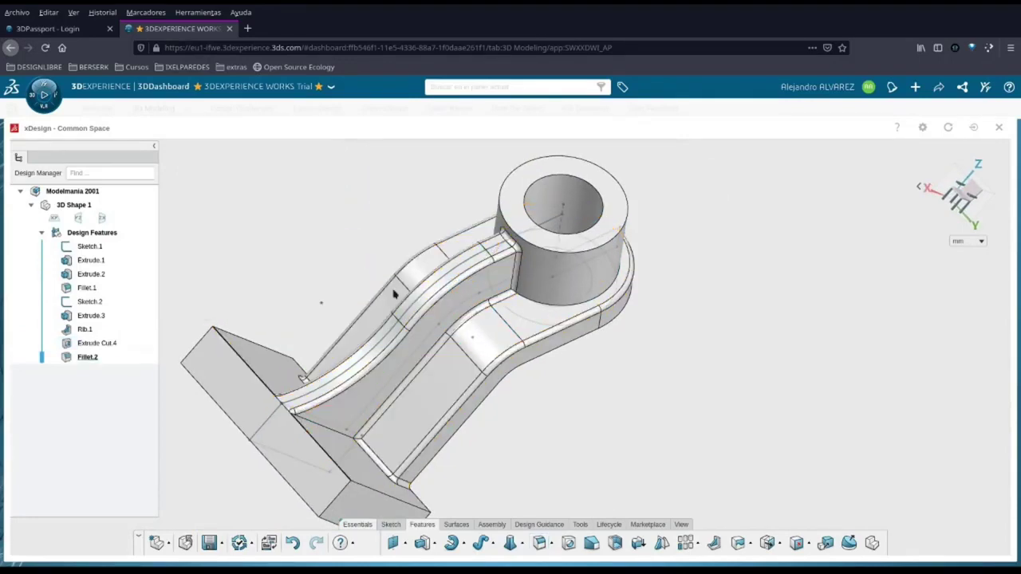
Step: Fillet the edge where the boss meets the arm with a constant 2 mm radius
click(539, 542)
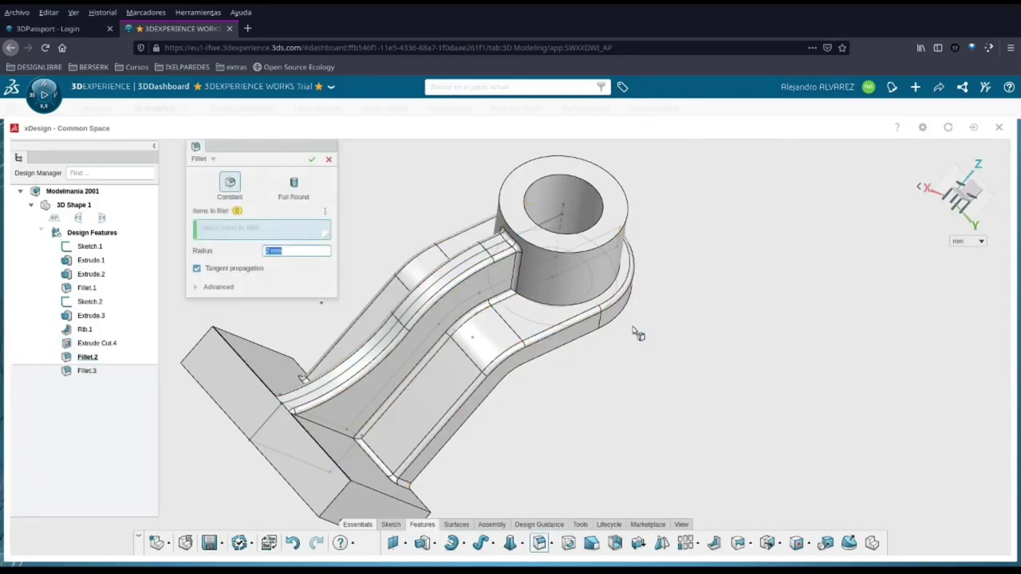
click(568, 286)
click(312, 159)
Step: Fillet one edge where the rib meets the base at 2 mm, and edit that fillet to include the matching edge on the other side
middle_drag(263, 399, 332, 442)
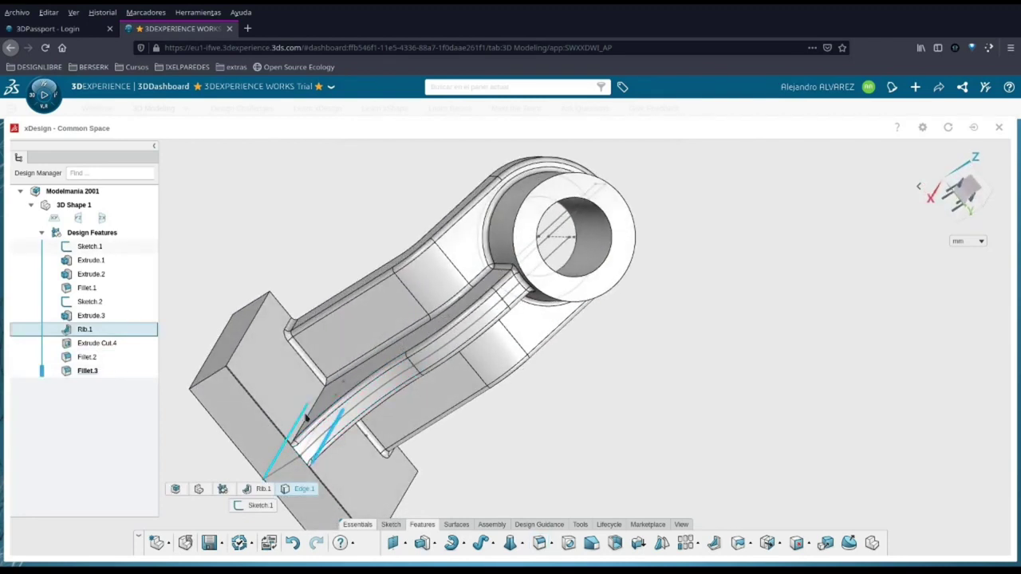
click(320, 397)
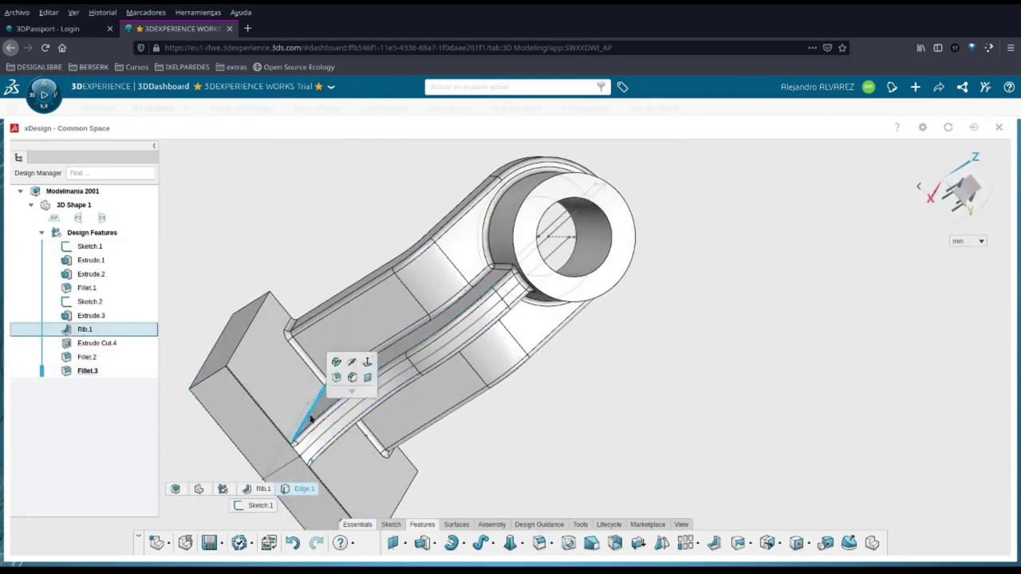
click(337, 377)
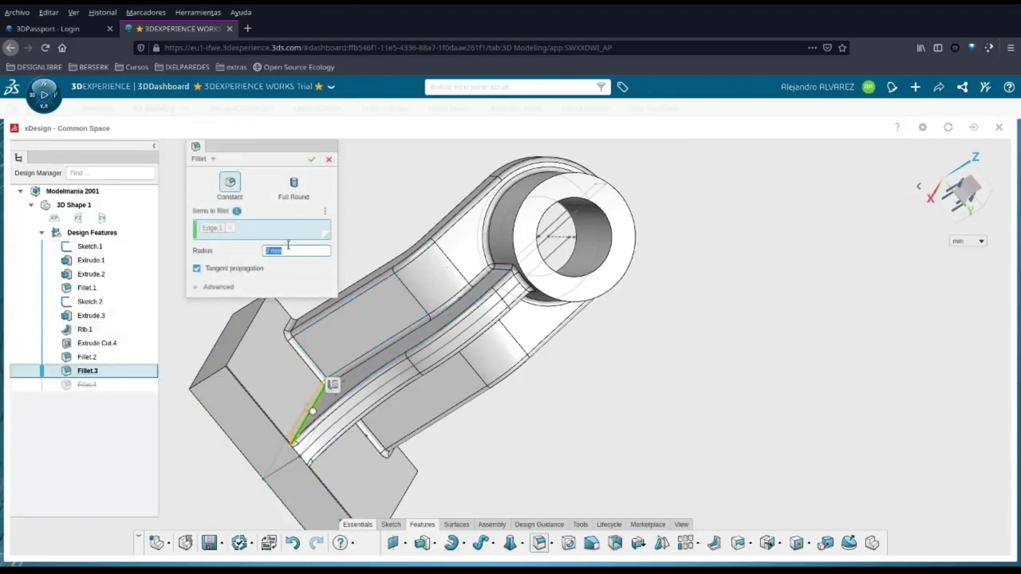
click(311, 159)
middle_drag(383, 438, 346, 387)
click(86, 388)
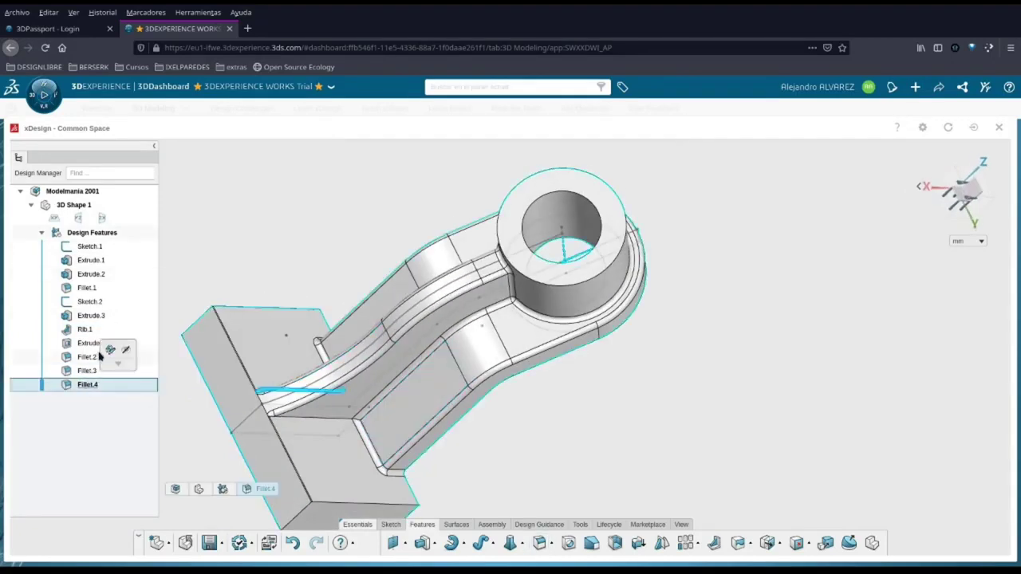
click(317, 419)
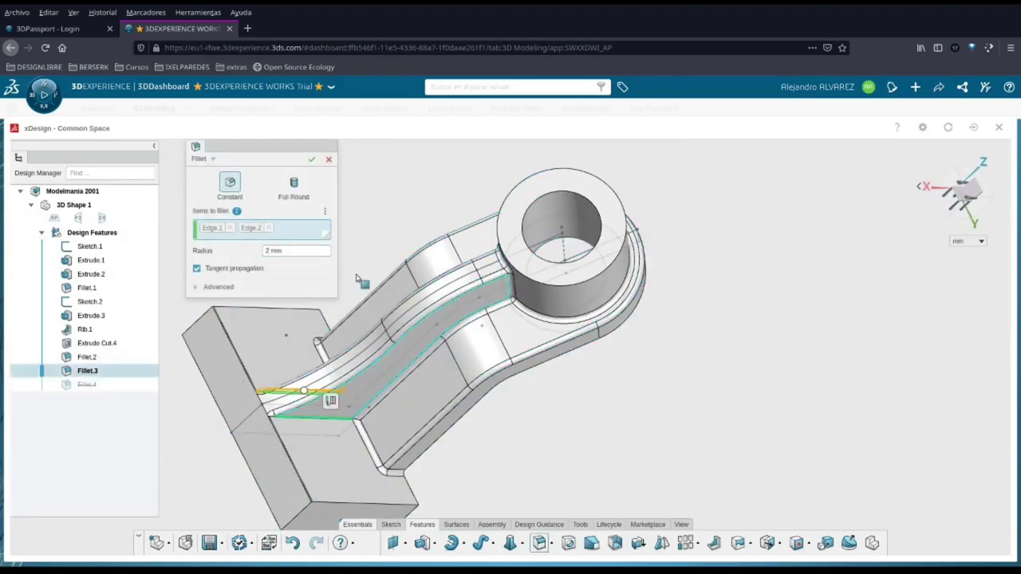
click(312, 160)
Step: Save the filleted part
scroll(557, 430, up, 3)
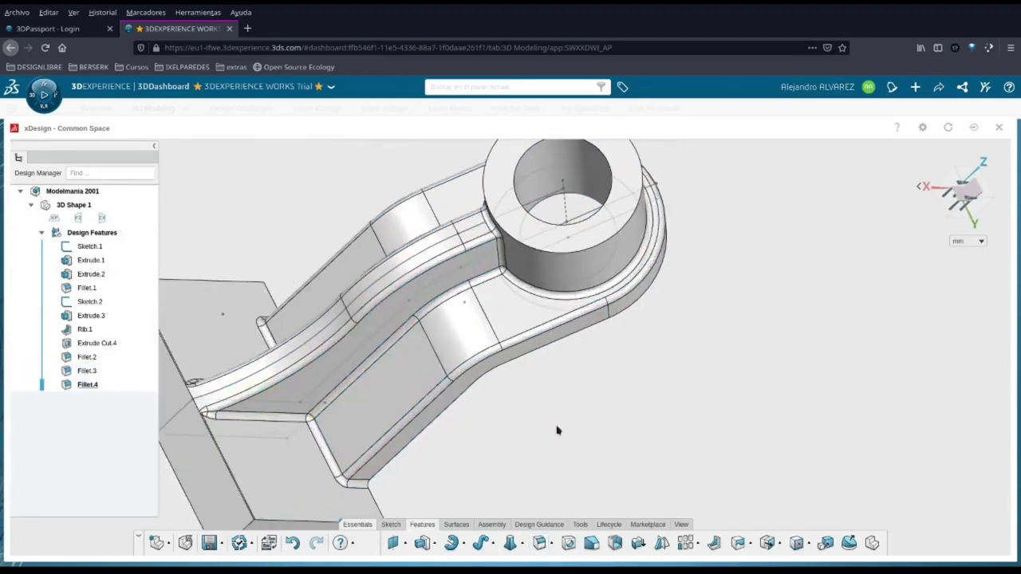
scroll(557, 430, down, 4)
middle_drag(556, 431, 560, 408)
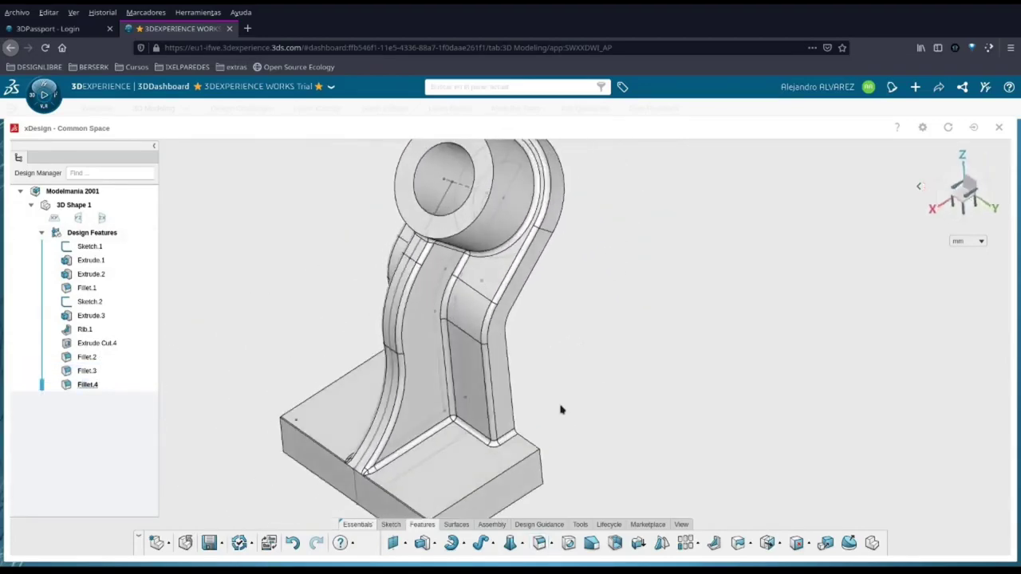
scroll(602, 327, up, 2)
scroll(603, 329, down, 2)
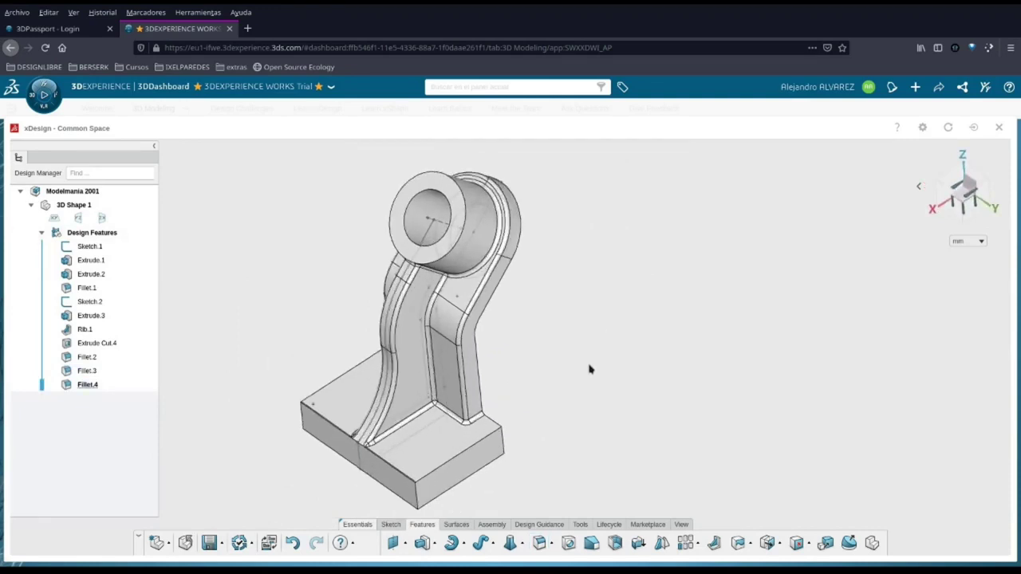
click(209, 542)
mouse_move(595, 354)
middle_down()
mouse_move(633, 331)
mouse_move(619, 342)
mouse_move(602, 338)
middle_up()
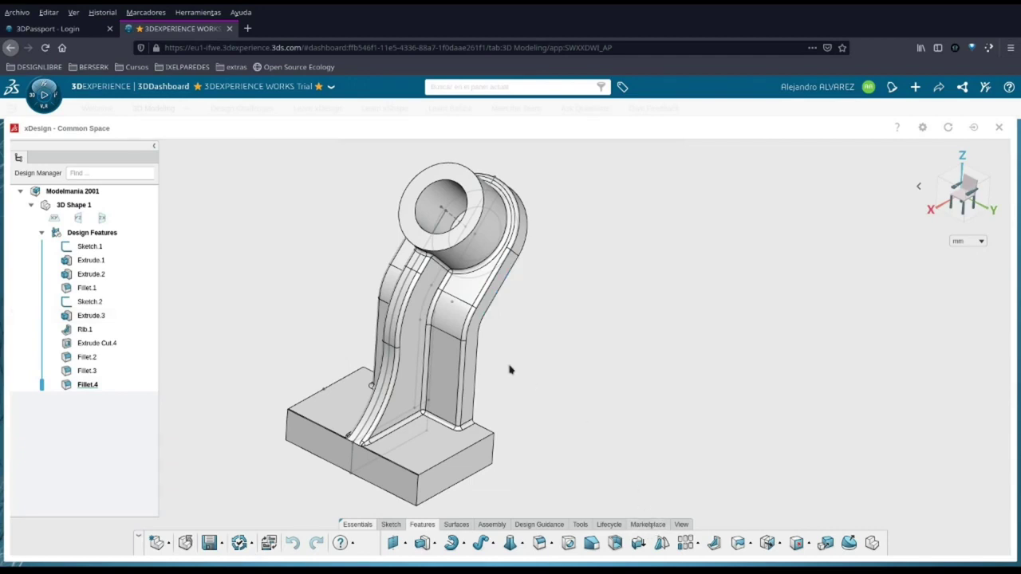
click(204, 547)
Step: Edit the main profile sketch and set the angle between the arm's lower section and the dashed construction line to 55°
scroll(573, 295, down, 3)
scroll(563, 259, up, 2)
scroll(511, 370, up, 2)
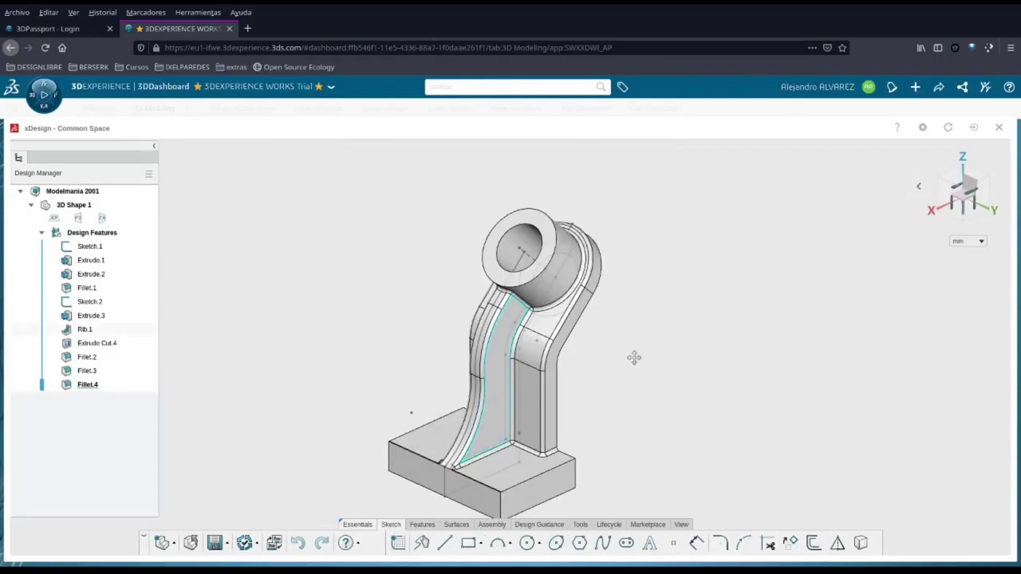
mouse_move(571, 327)
middle_down()
mouse_move(610, 328)
mouse_move(558, 330)
middle_up()
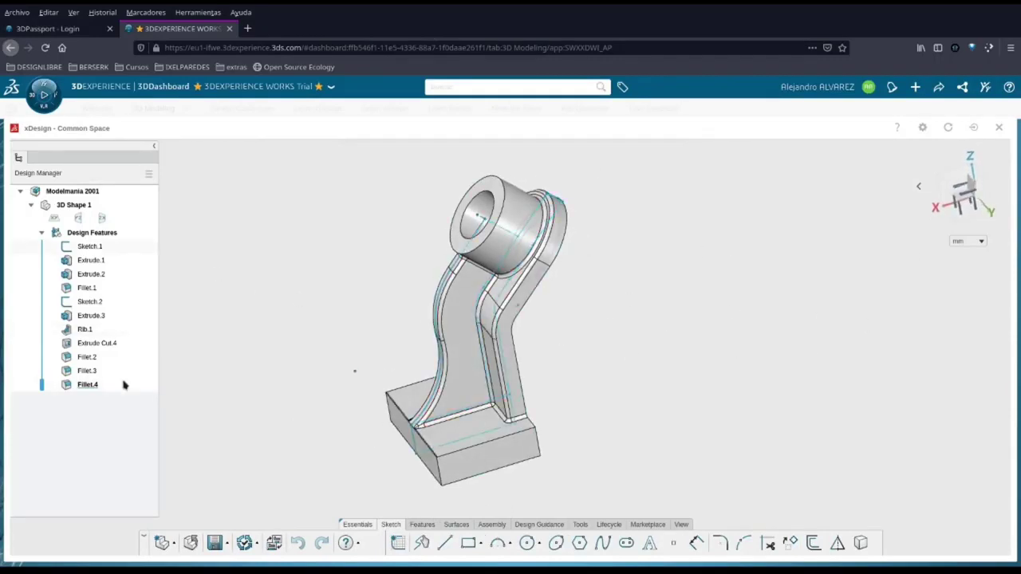
click(82, 247)
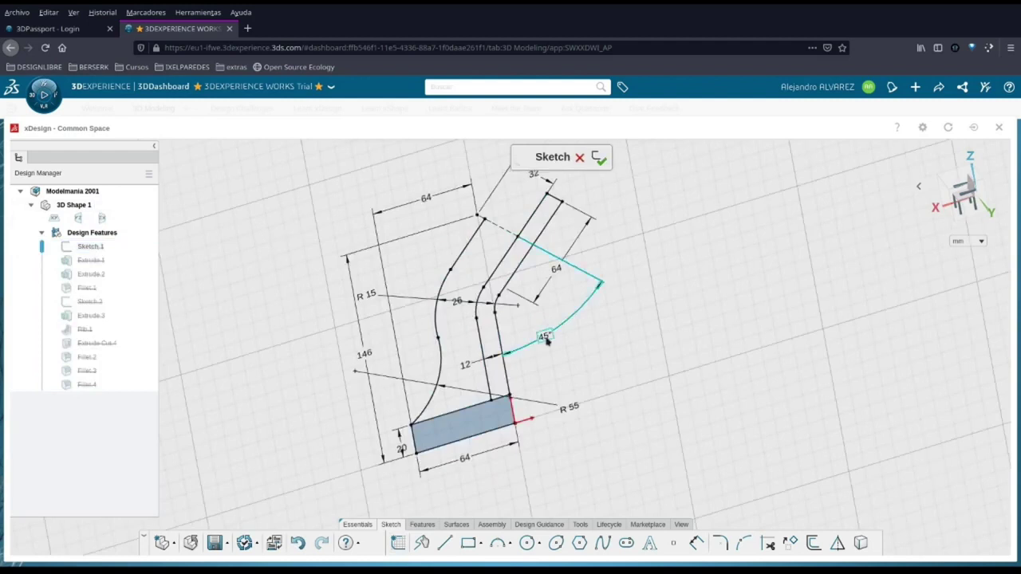
double_click(545, 336)
text(55)
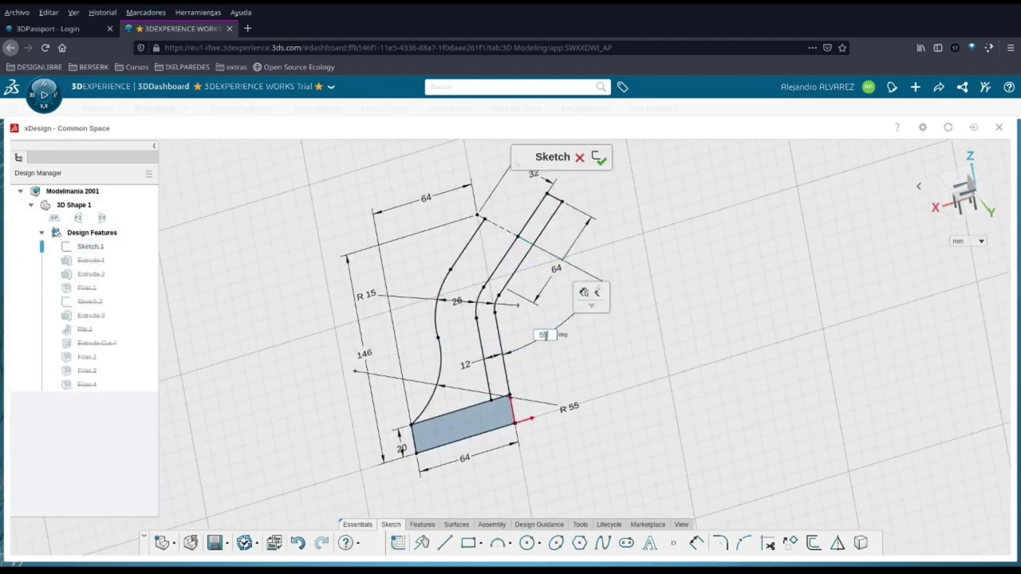
key(Return)
Step: Set the horizontal distance from the base's outer side to the dashed line's outer endpoint to 45 mm and finish the sketch
double_click(423, 197)
text(35)
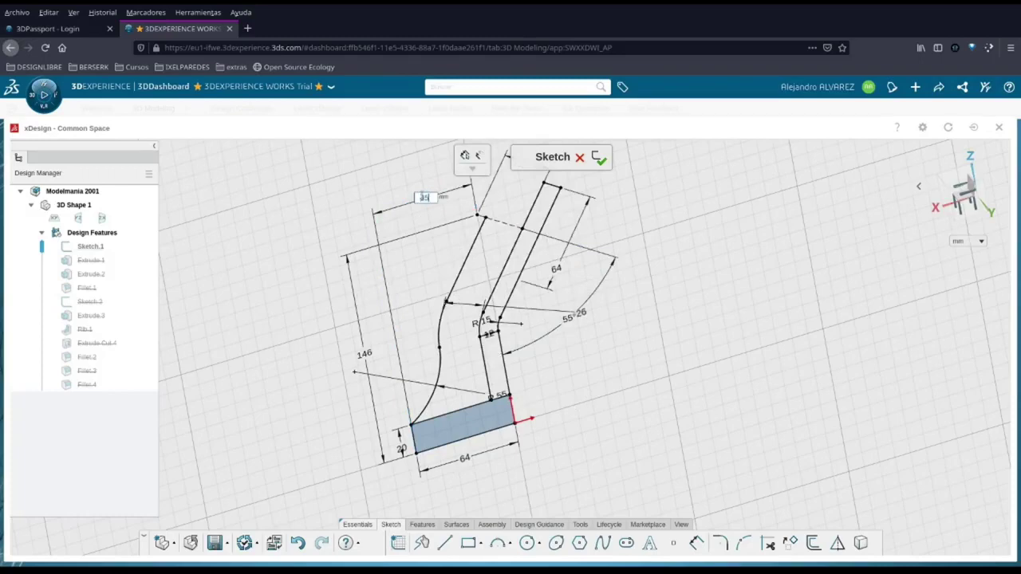
key(Return)
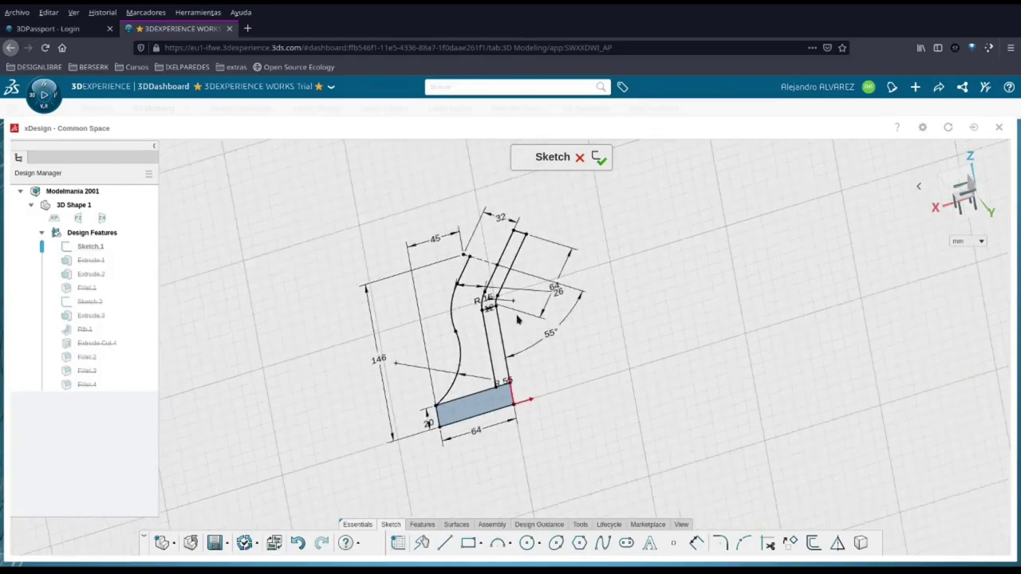
click(599, 158)
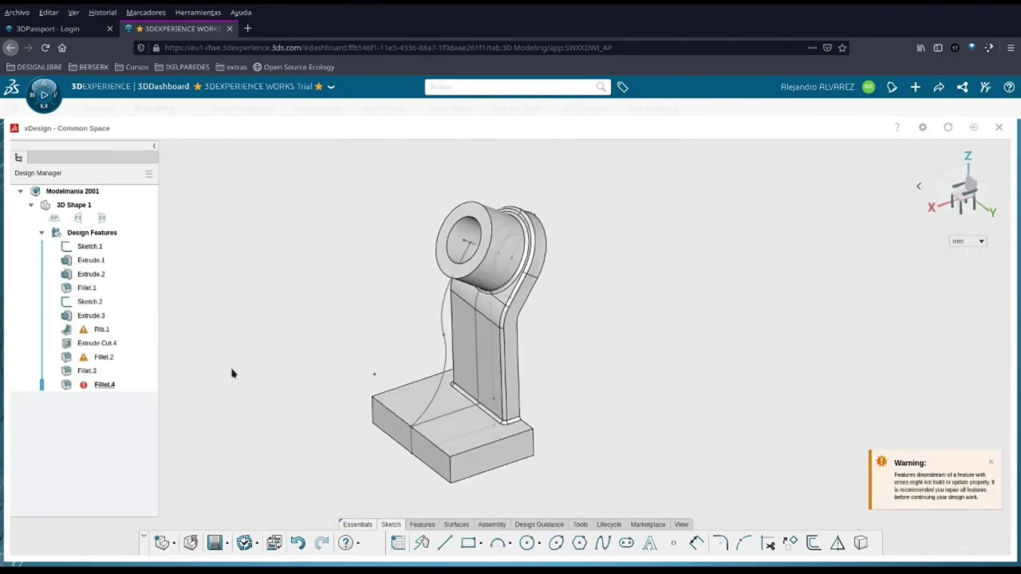
Step: Edit the failing rib, flip its orientation so it fills toward the arm, and apply the change
click(112, 329)
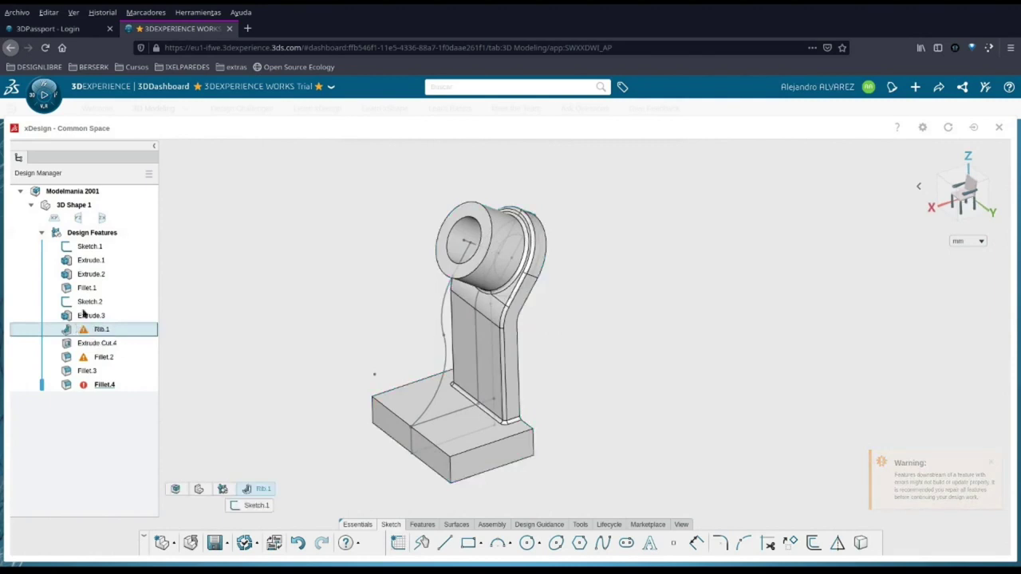
right_click(93, 299)
click(100, 244)
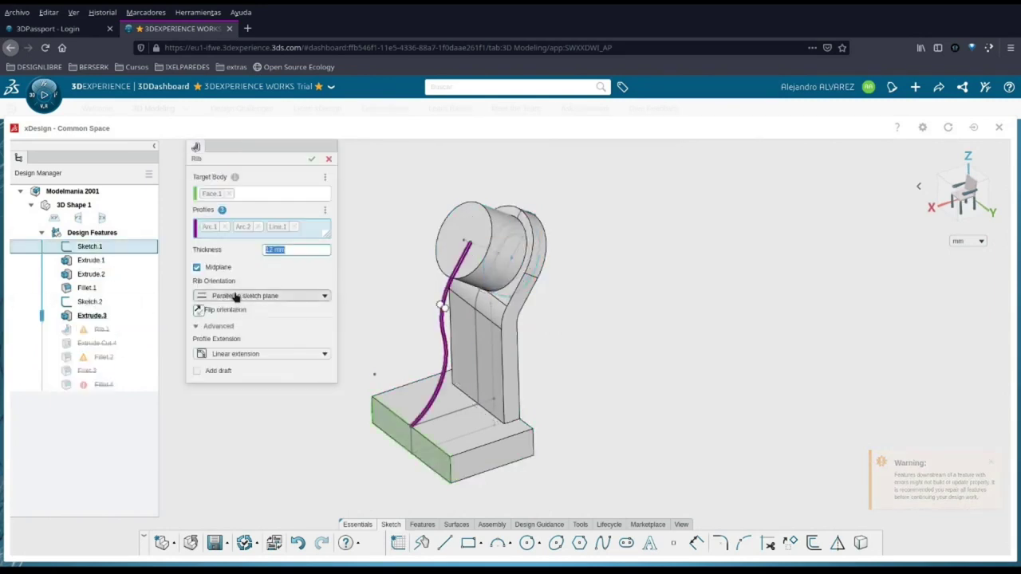
click(206, 312)
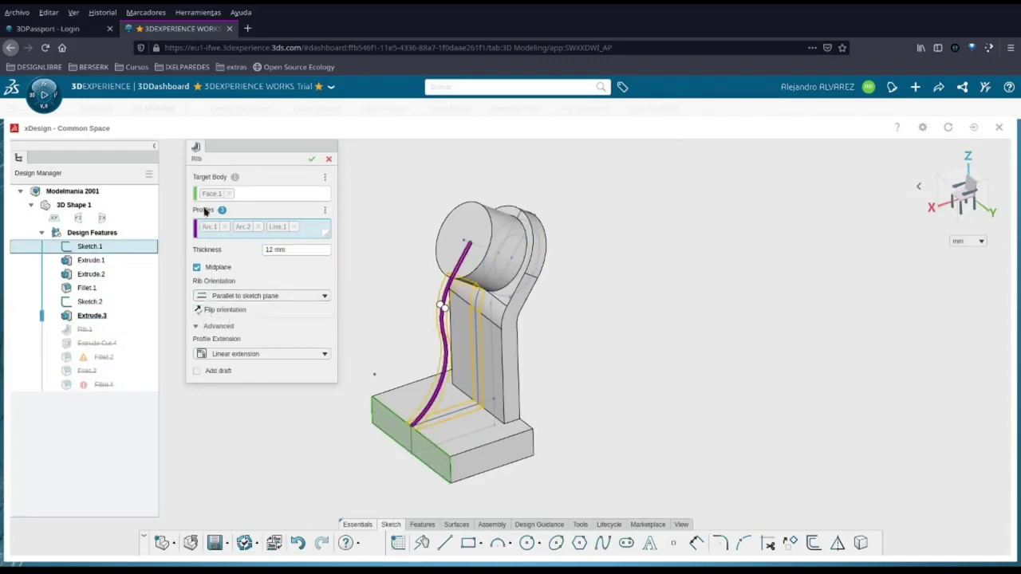
click(312, 159)
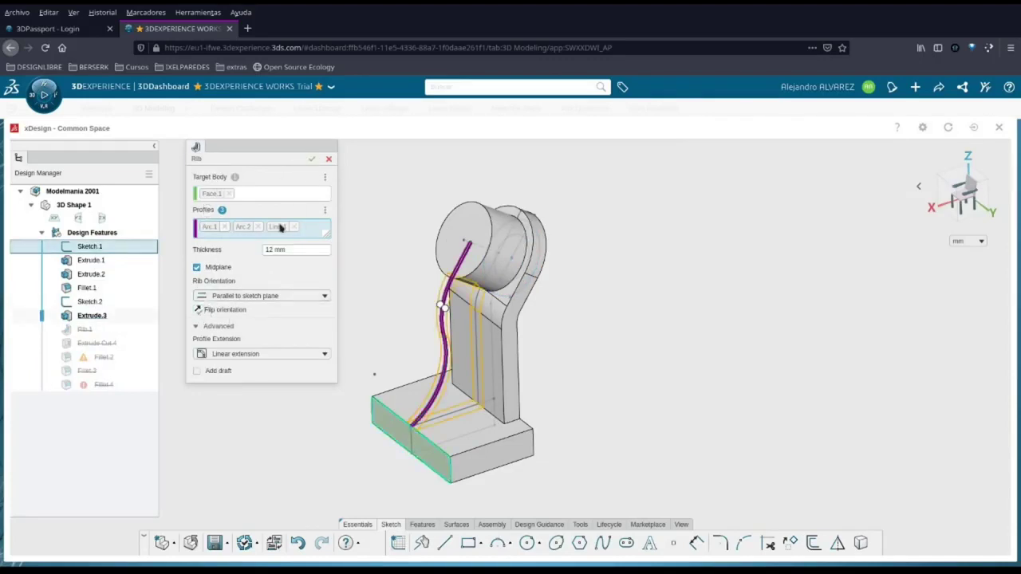
Step: Edit the failing 2 mm fillet on the arm's edges and re-apply it as a Constant fillet
click(81, 357)
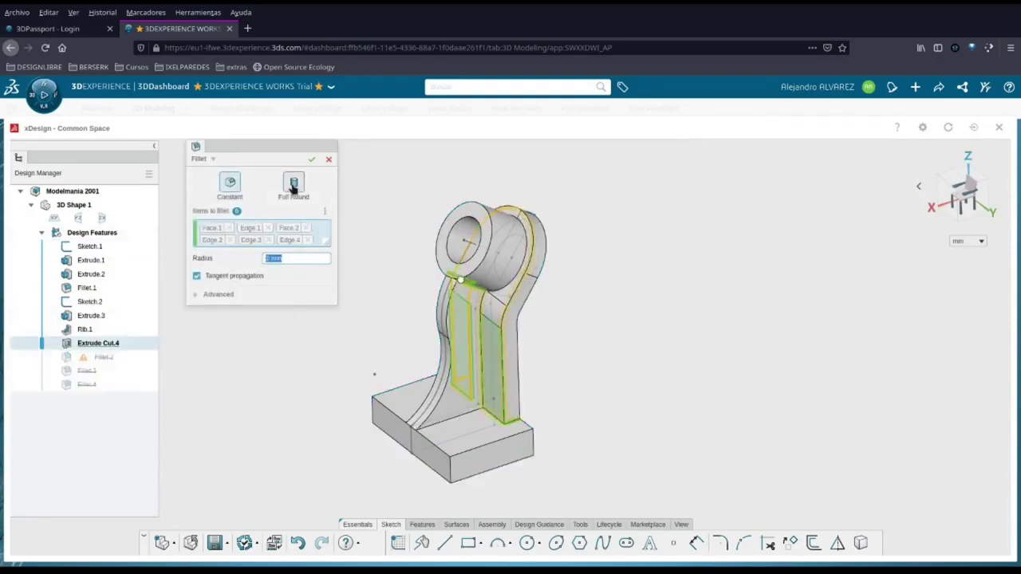
click(293, 189)
click(230, 183)
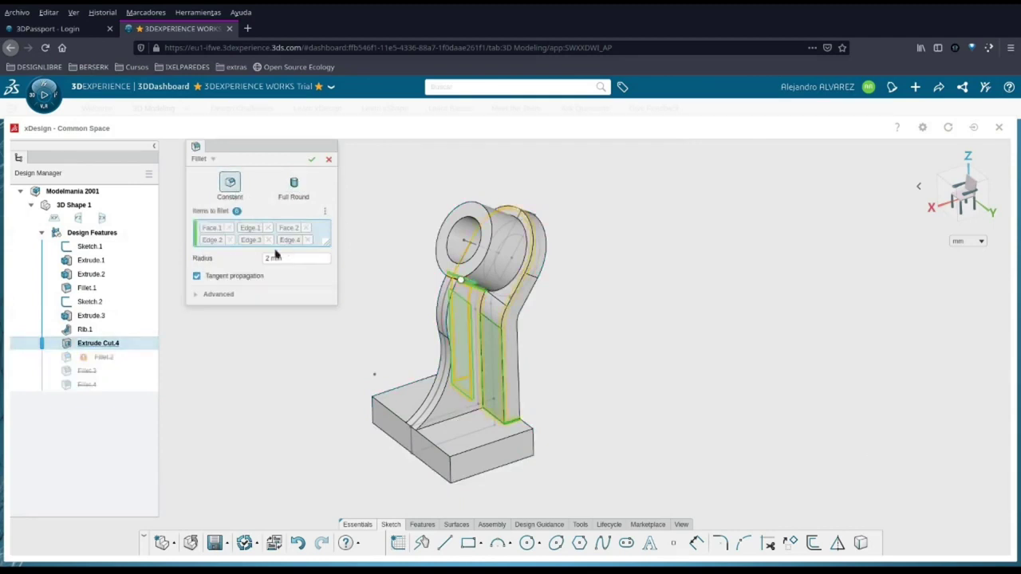
right_click(393, 363)
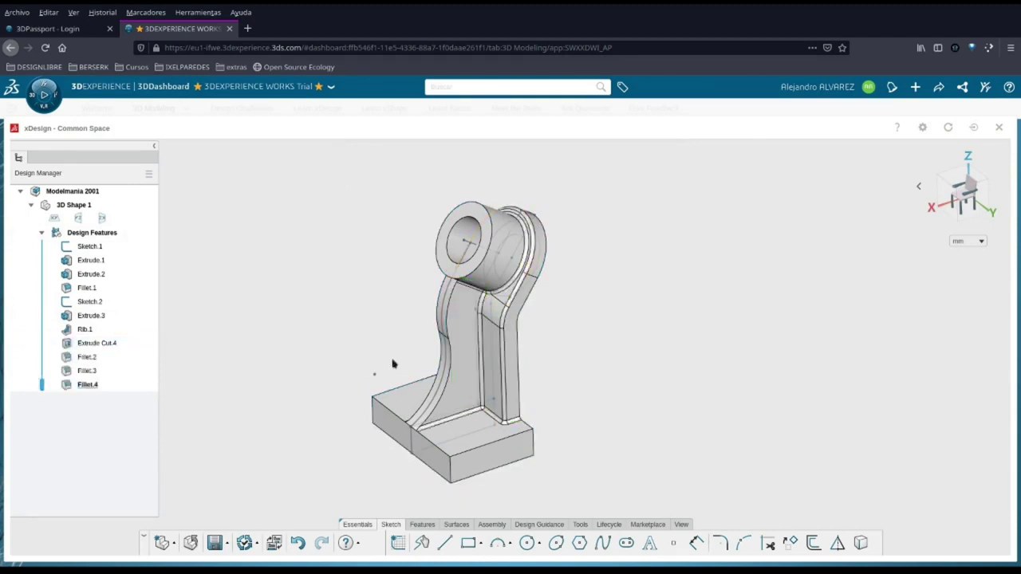
Step: Edit the arm's 2 mm fillet and add the rib's curved outer face to the items to fillet
right_drag(504, 408, 606, 380)
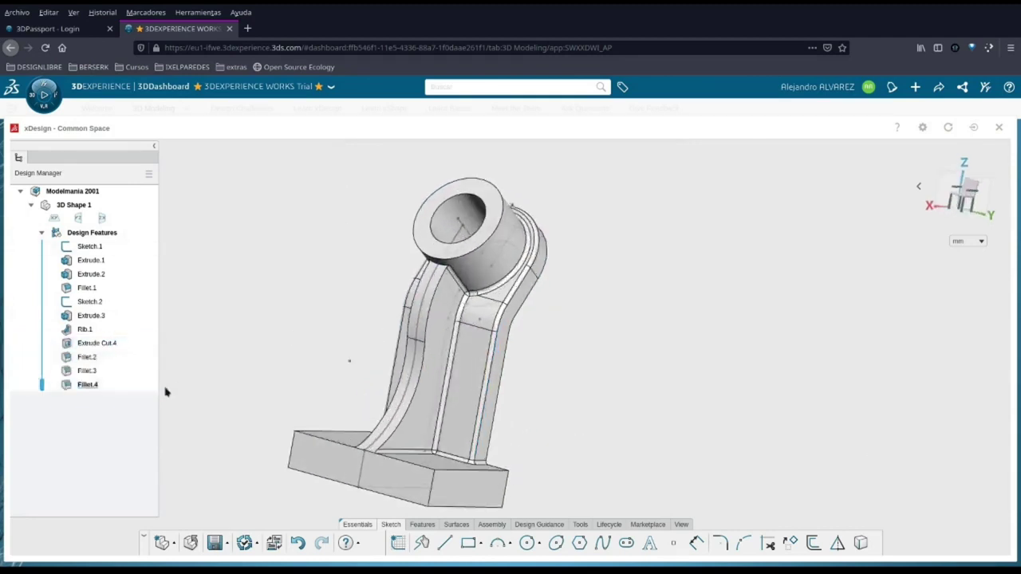
click(85, 371)
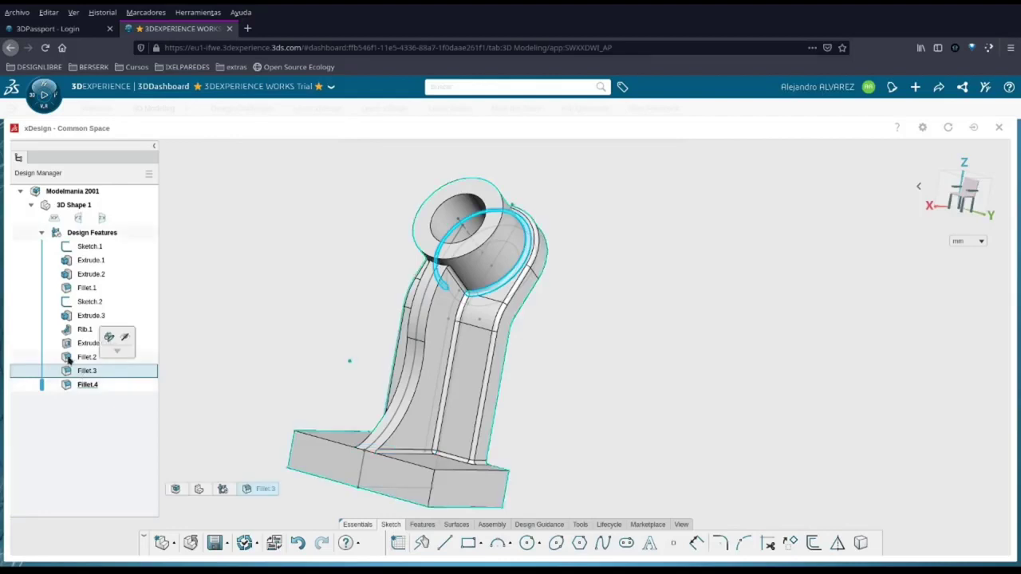
click(70, 358)
click(94, 318)
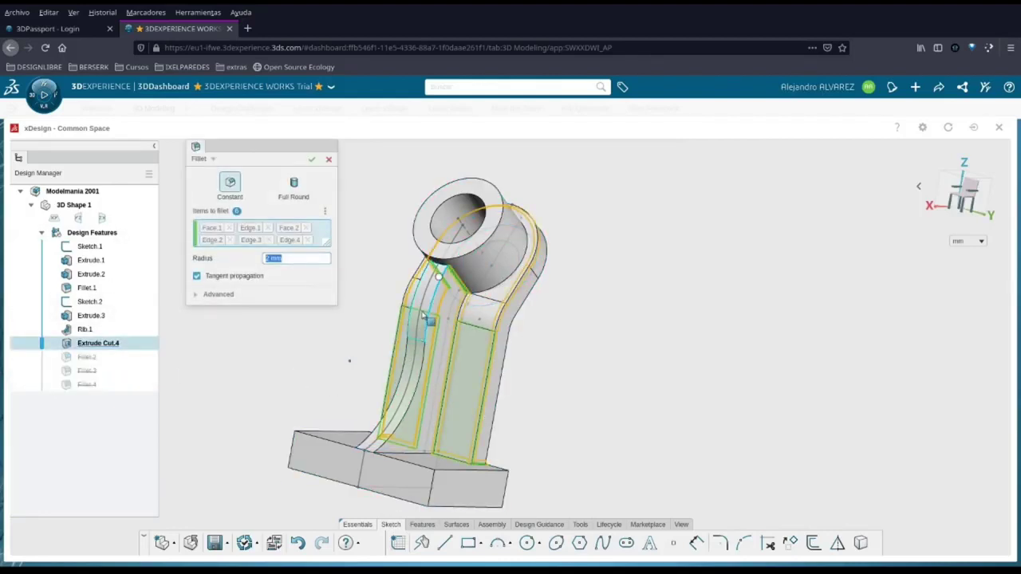
click(434, 288)
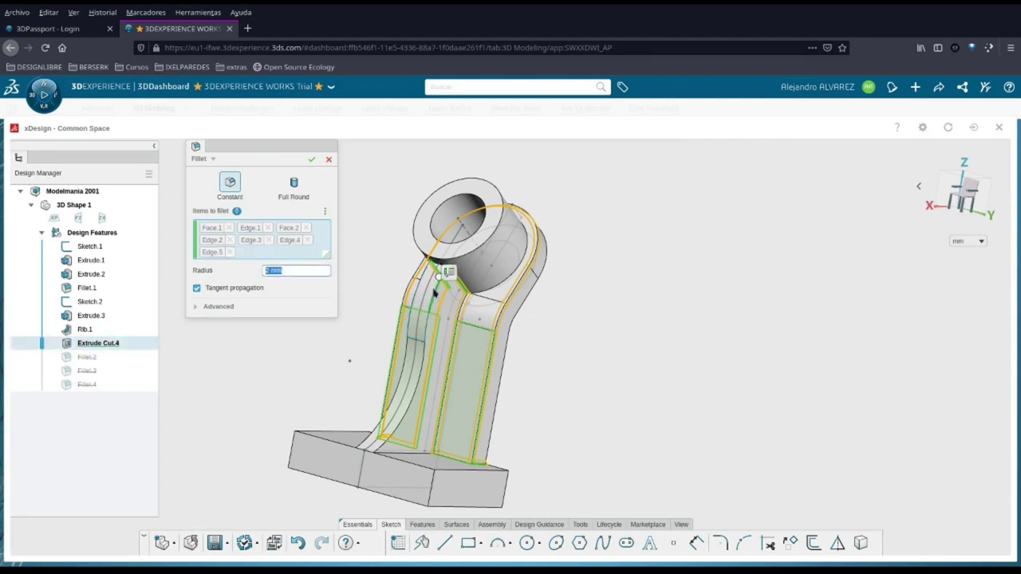
click(435, 293)
click(430, 292)
click(311, 162)
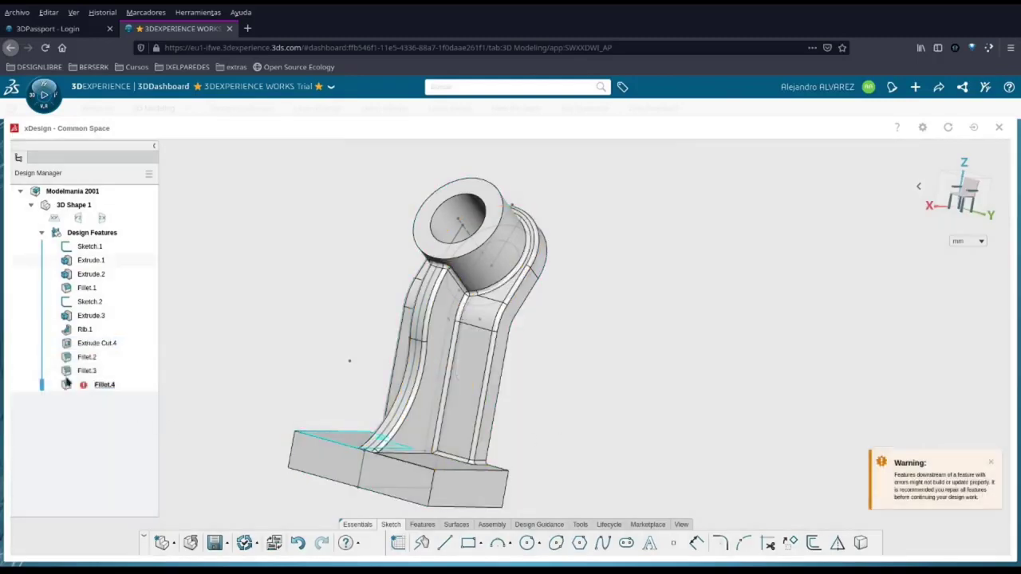
Step: Try to repair the rib-to-base fillet by switching between Full Round and Constant and adding a short edge at the rib's corner
click(86, 371)
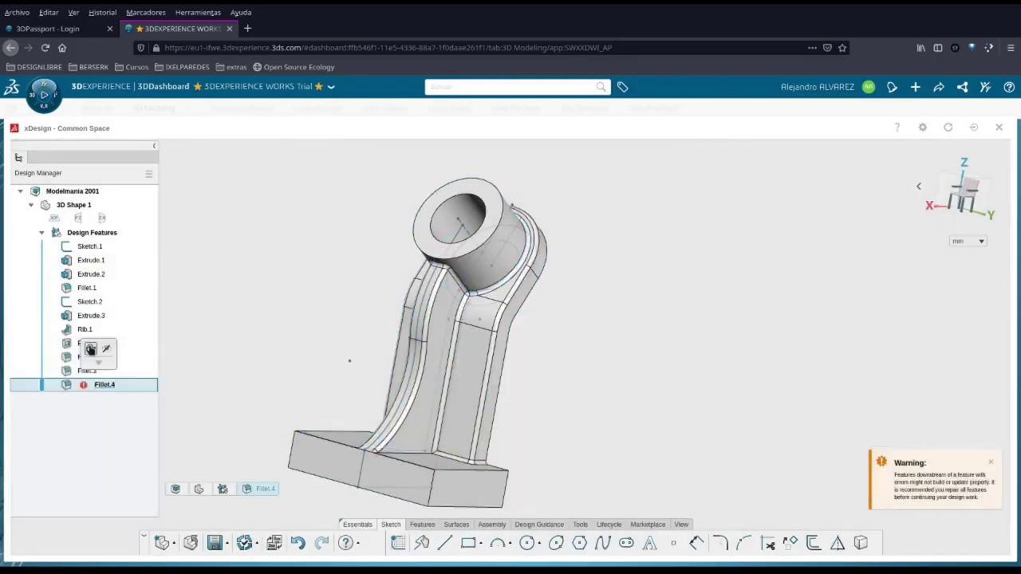
click(87, 349)
middle_drag(336, 345, 339, 405)
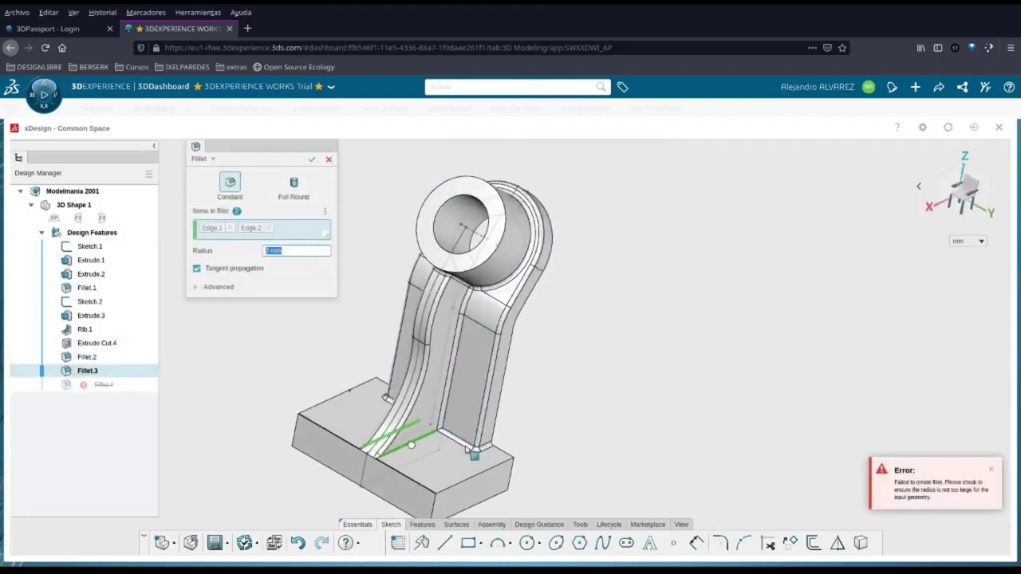
click(291, 192)
click(230, 184)
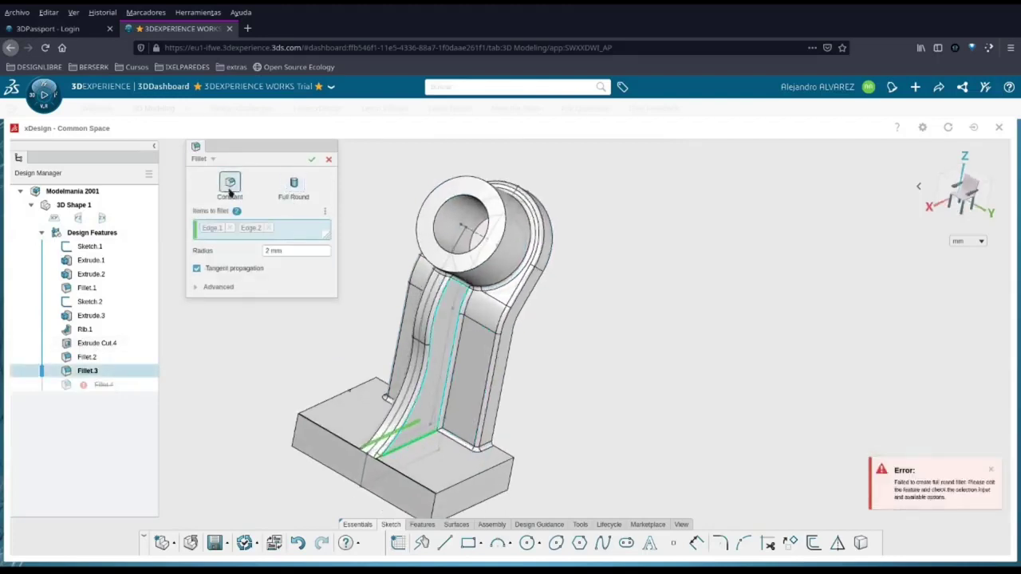
scroll(462, 472, up, 3)
middle_drag(465, 474, 462, 353)
click(458, 384)
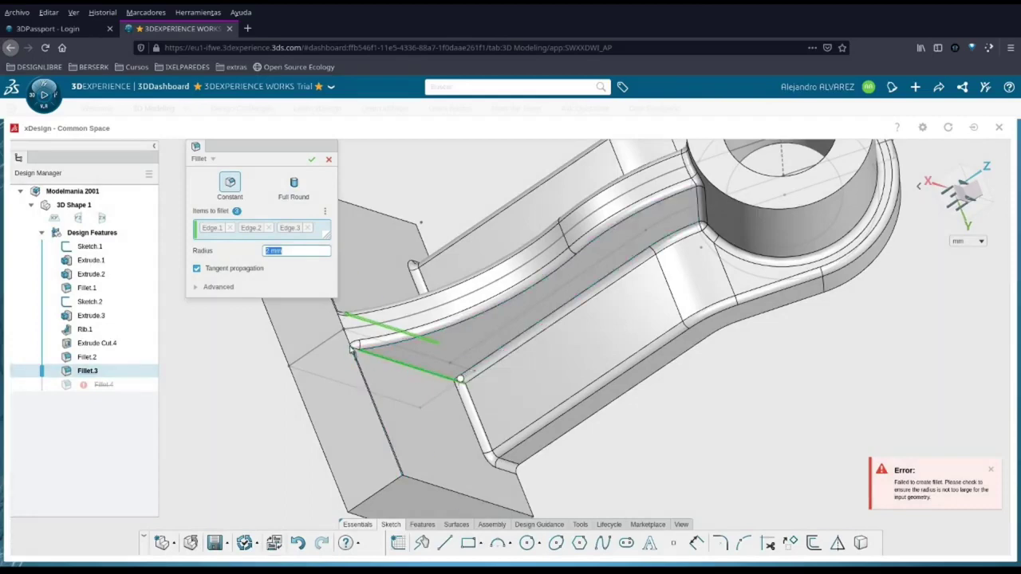
scroll(351, 351, up, 5)
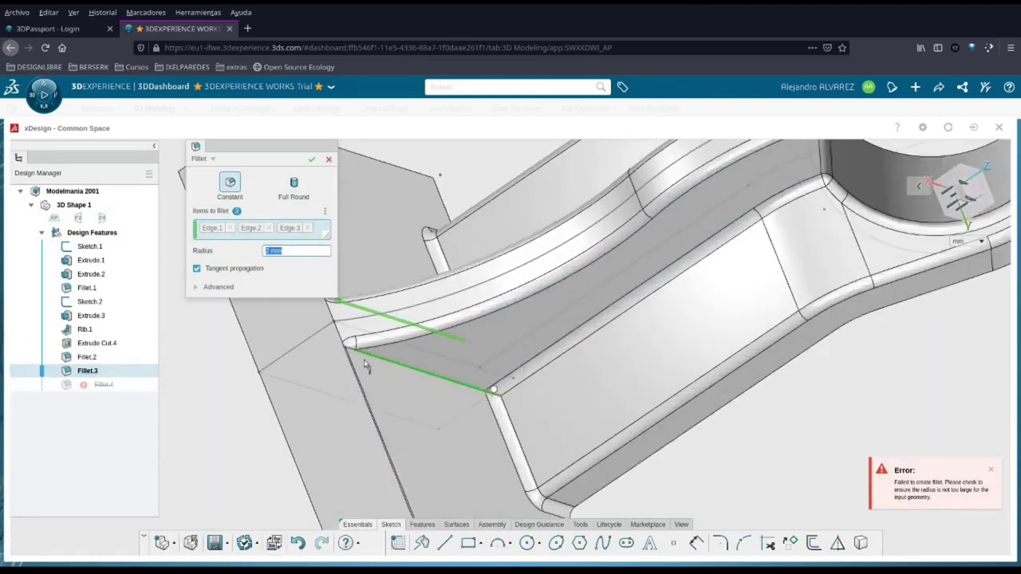
click(328, 159)
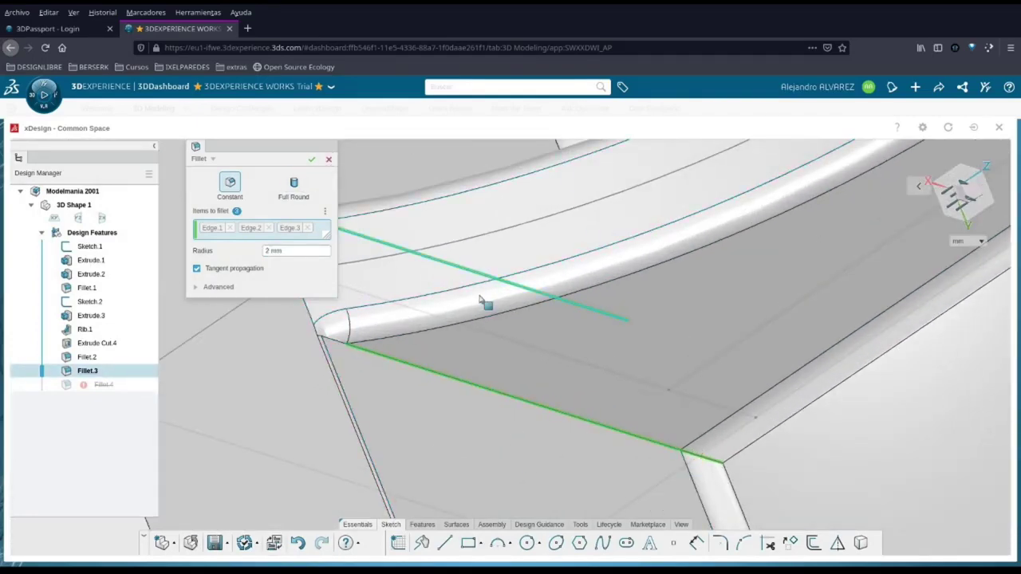
Step: Check the selected items and advanced options of the 2 mm fillet covering the arm and rib
scroll(579, 342, down, 10)
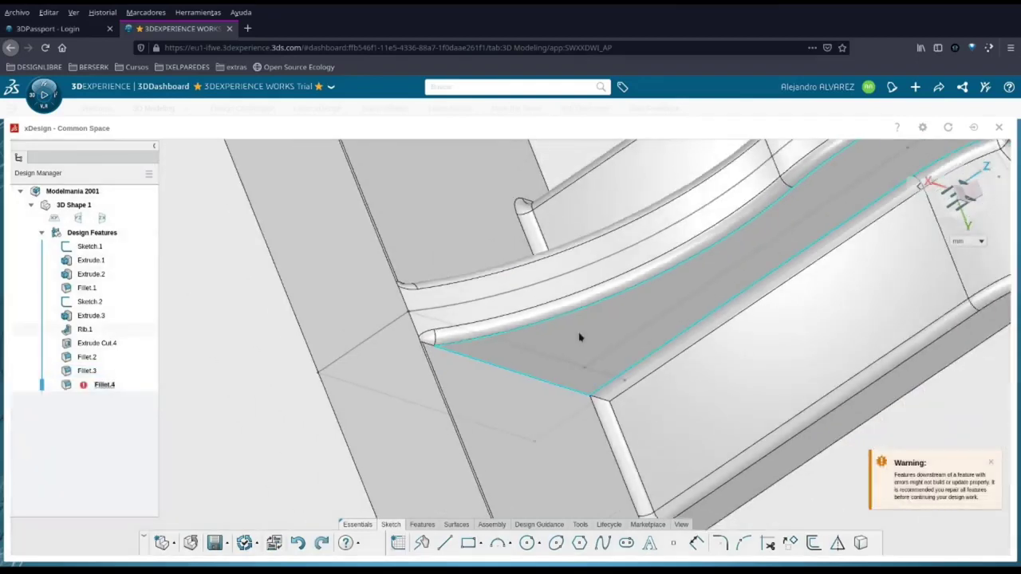
middle_drag(601, 317, 524, 358)
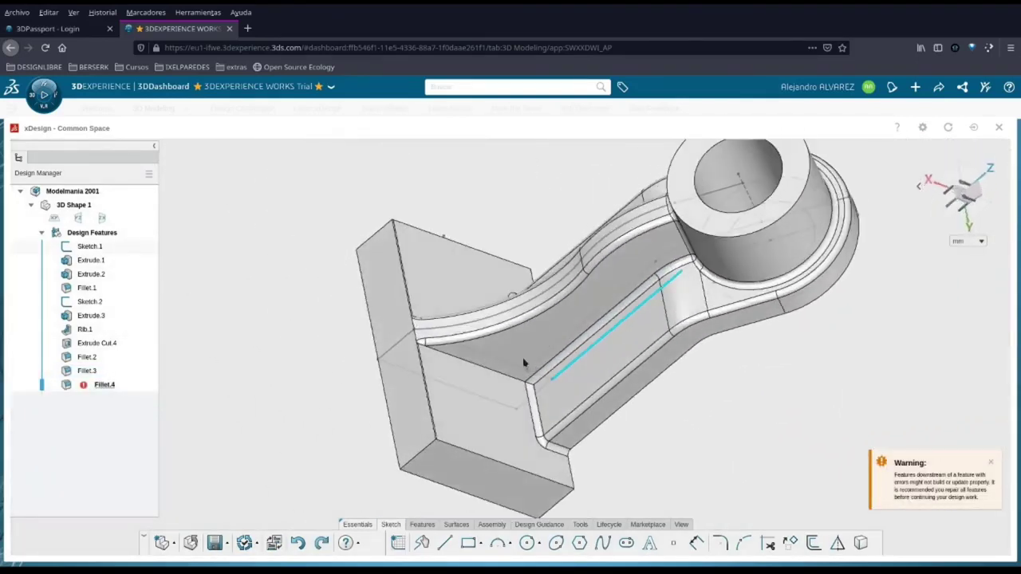
click(87, 370)
click(85, 358)
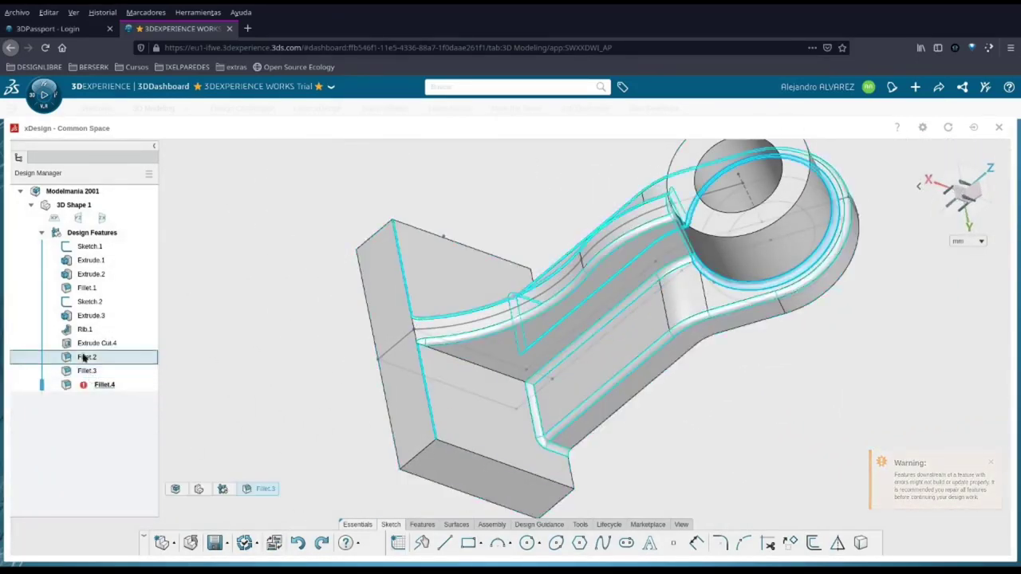
click(109, 317)
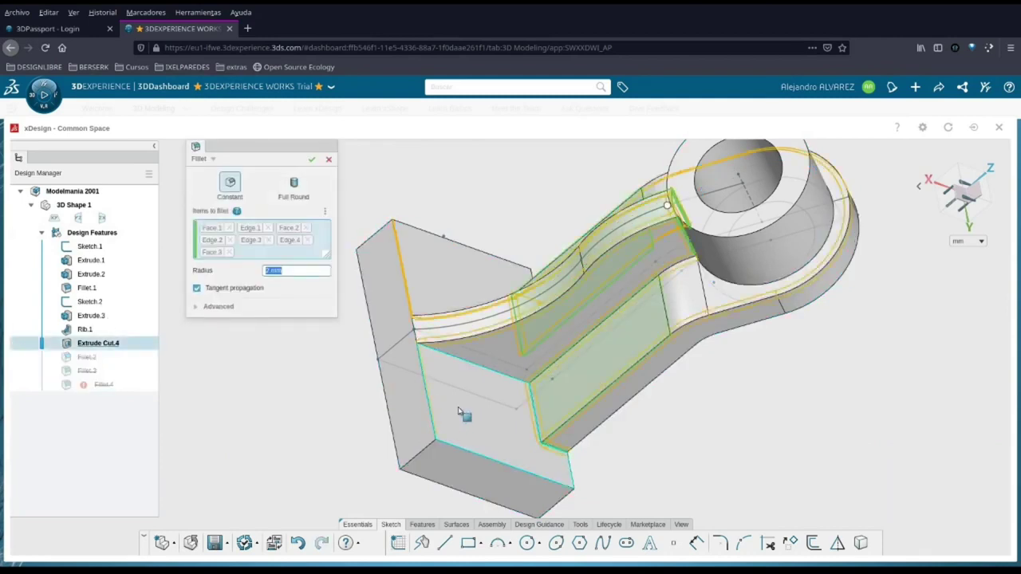
click(208, 307)
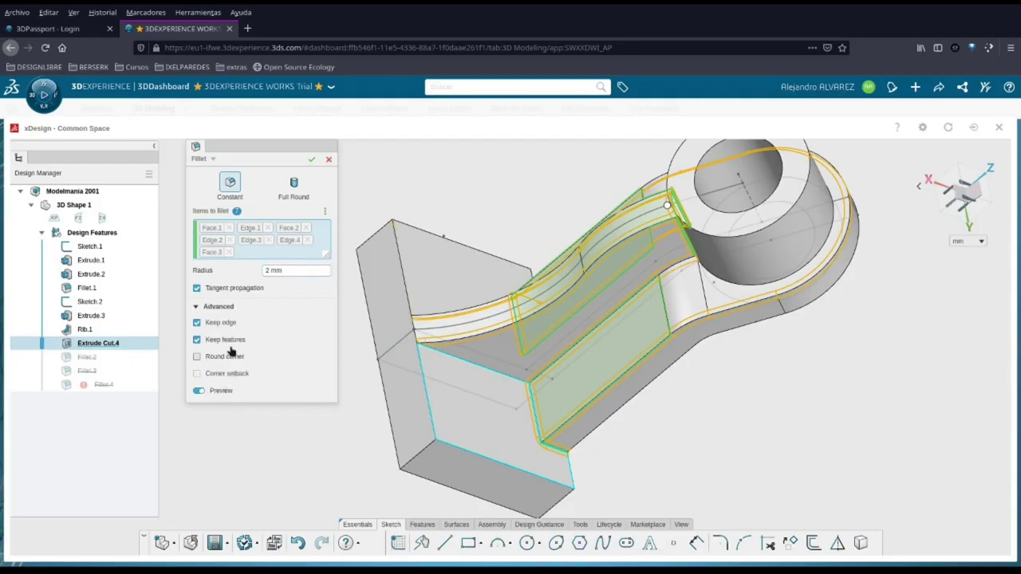
key(Return)
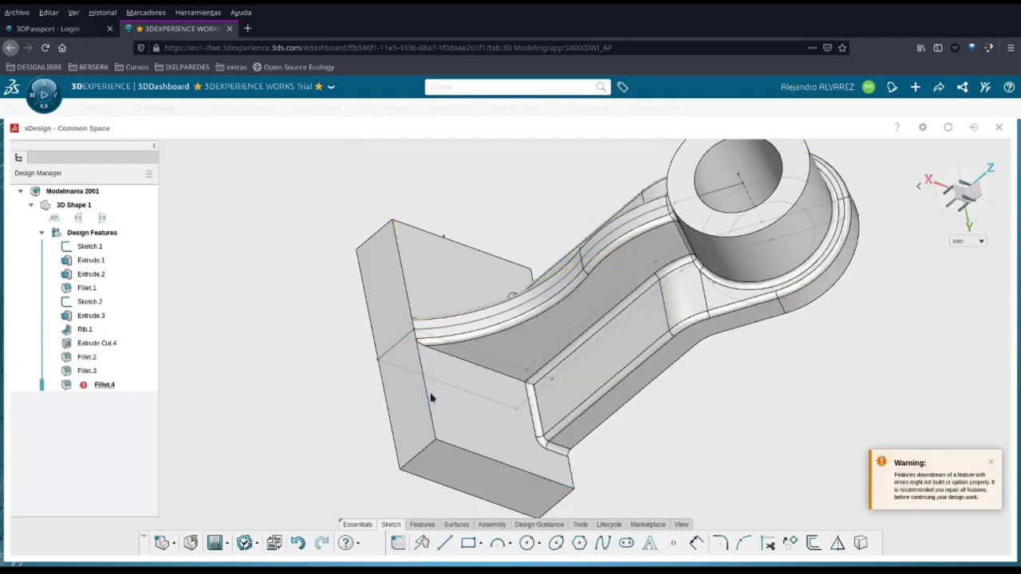
Step: Edit the failing rib-to-base fillet, adding the short corner edges at both ends of the near edge and removing the far-side edge
click(91, 386)
click(114, 351)
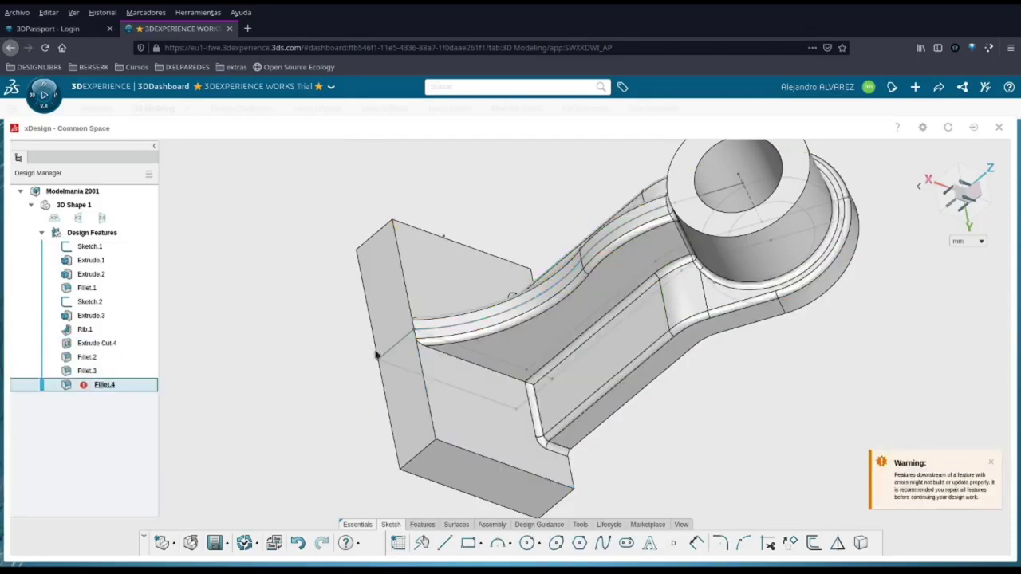
click(207, 286)
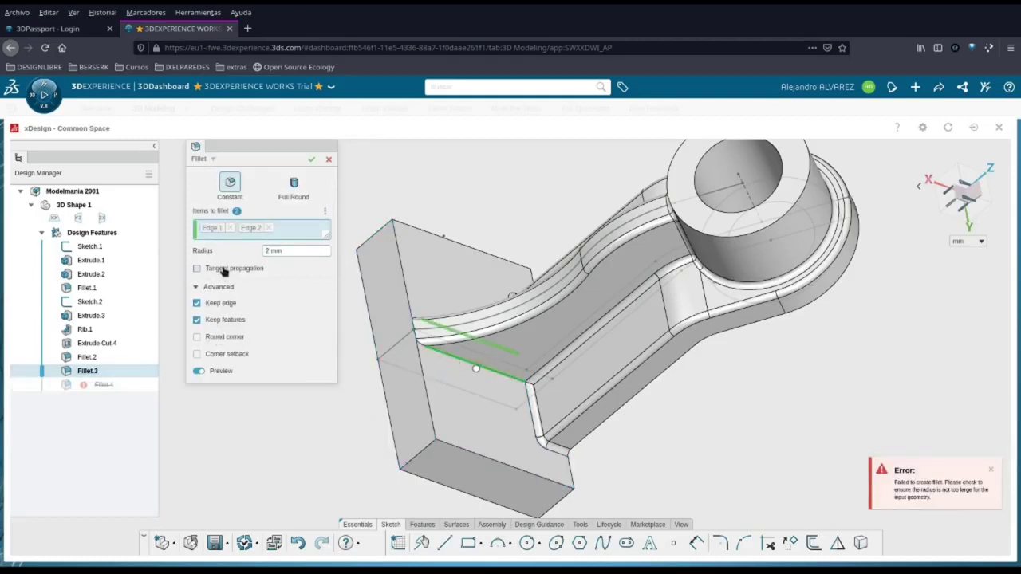
click(224, 271)
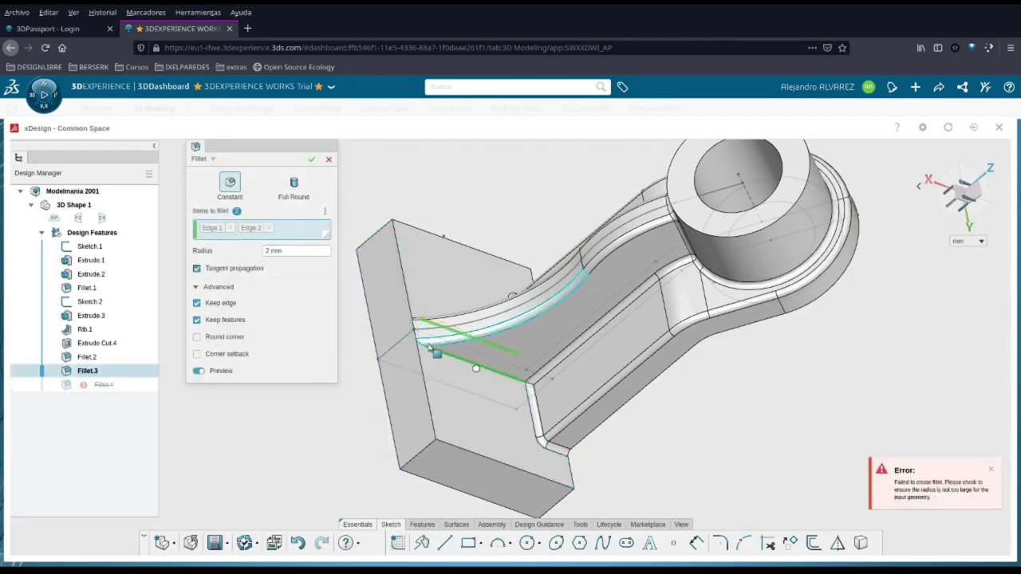
click(496, 384)
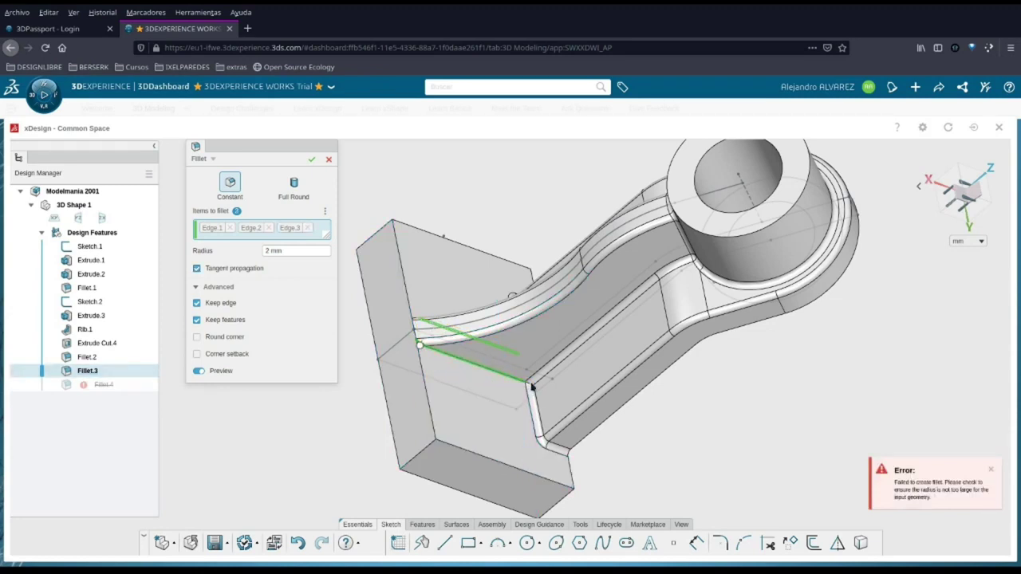
scroll(532, 386, up, 4)
click(473, 338)
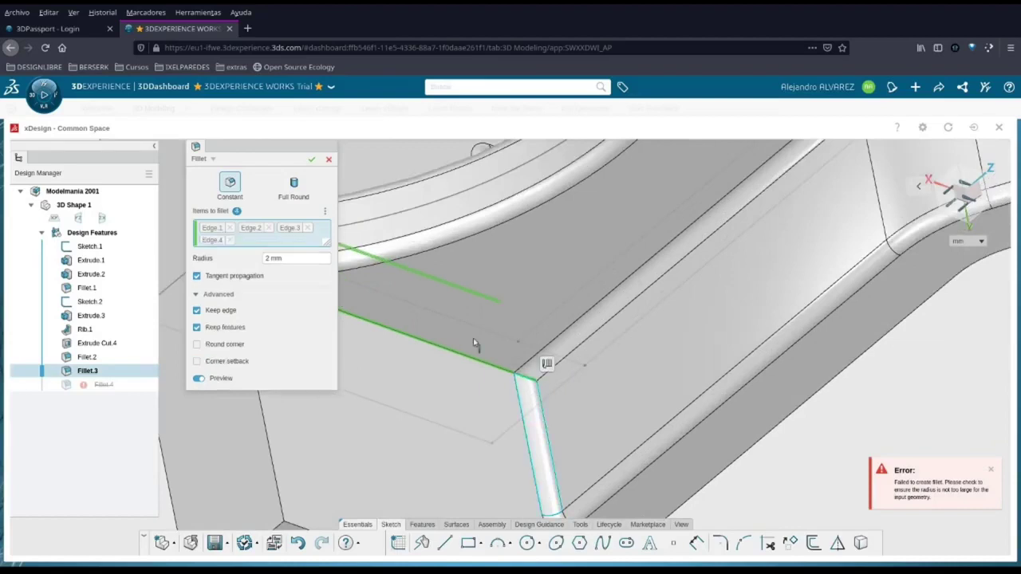
scroll(451, 317, down, 2)
click(463, 310)
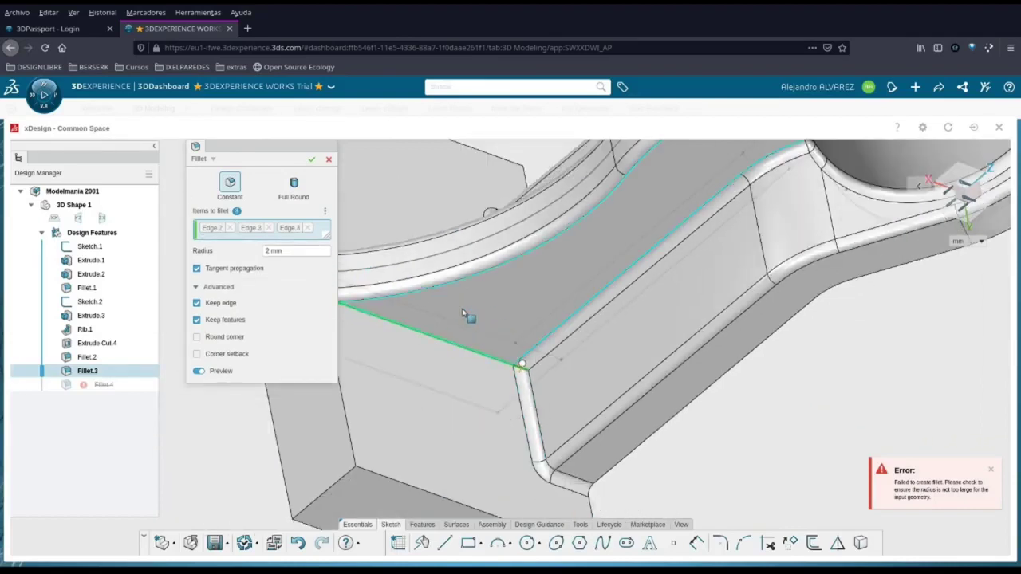
Step: Turn on Round corner for the rib-to-base fillet, inspecting the corners at both ends of the edge
click(222, 338)
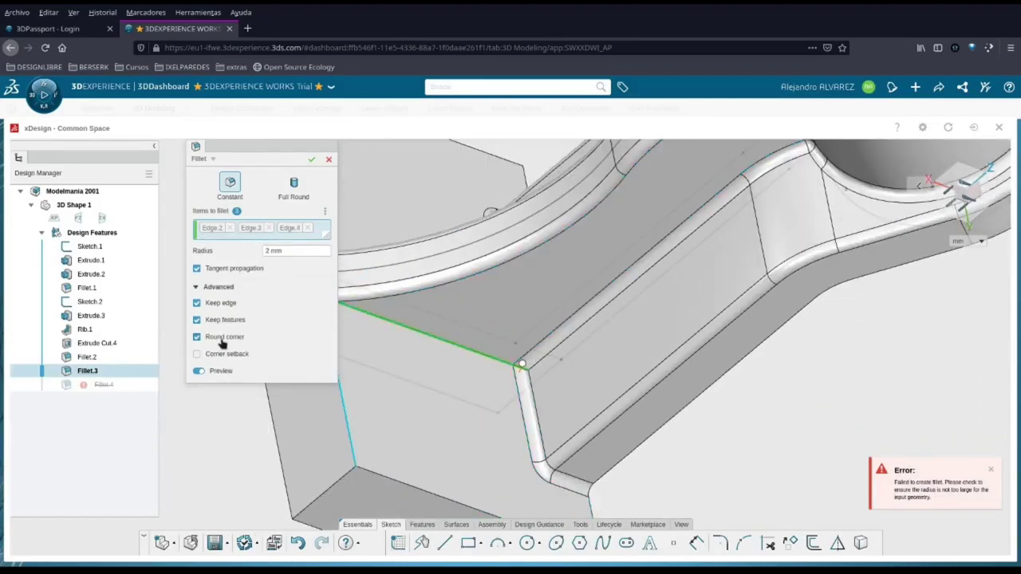
scroll(447, 334, down, 3)
scroll(433, 321, up, 3)
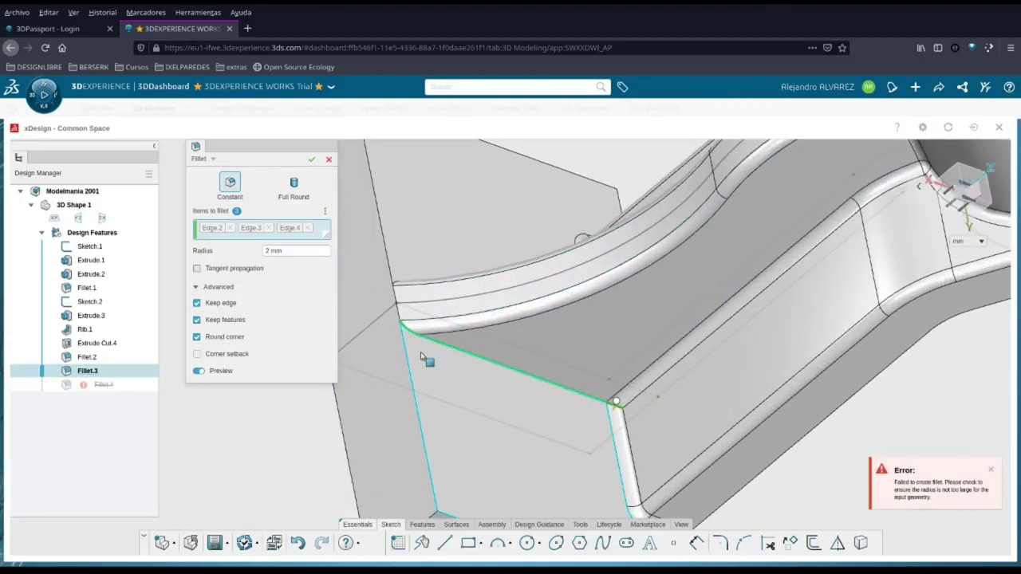
click(225, 372)
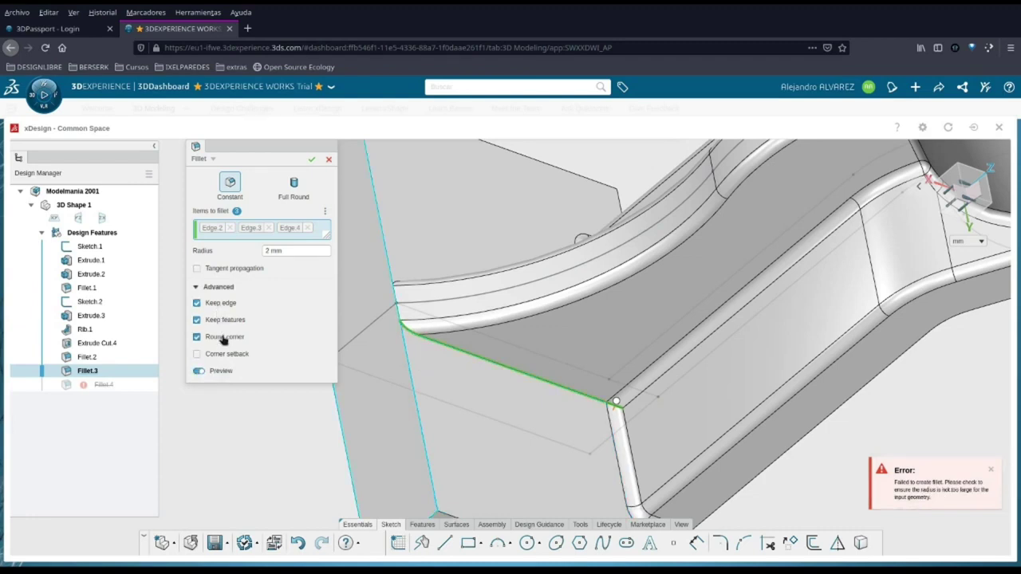
Step: Try to rebuild the rib-to-base fillet selection with only the long near edge, tangent propagation off and Keep features toggled
click(291, 228)
click(270, 228)
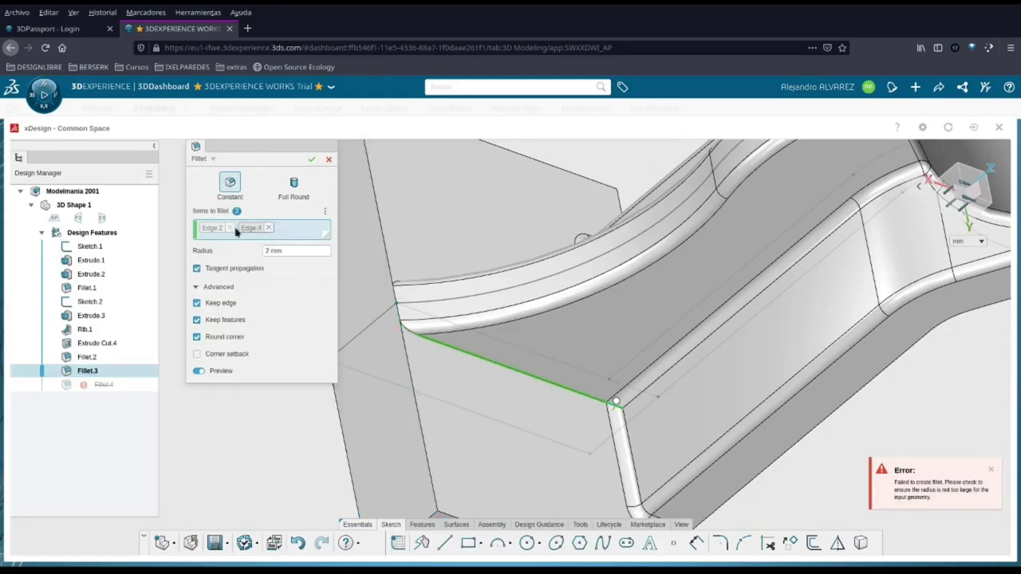
click(270, 228)
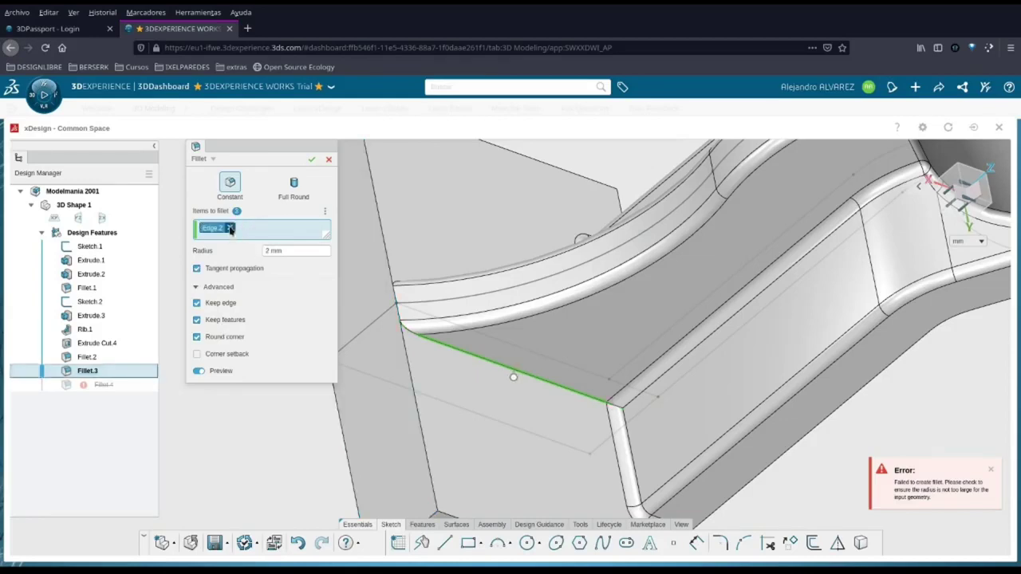
click(229, 228)
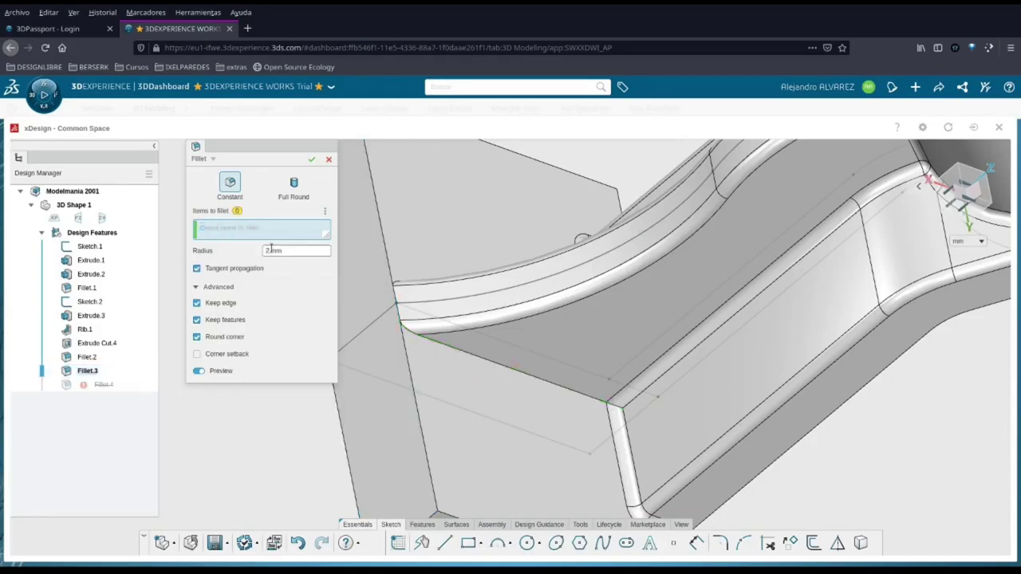
click(466, 360)
click(197, 269)
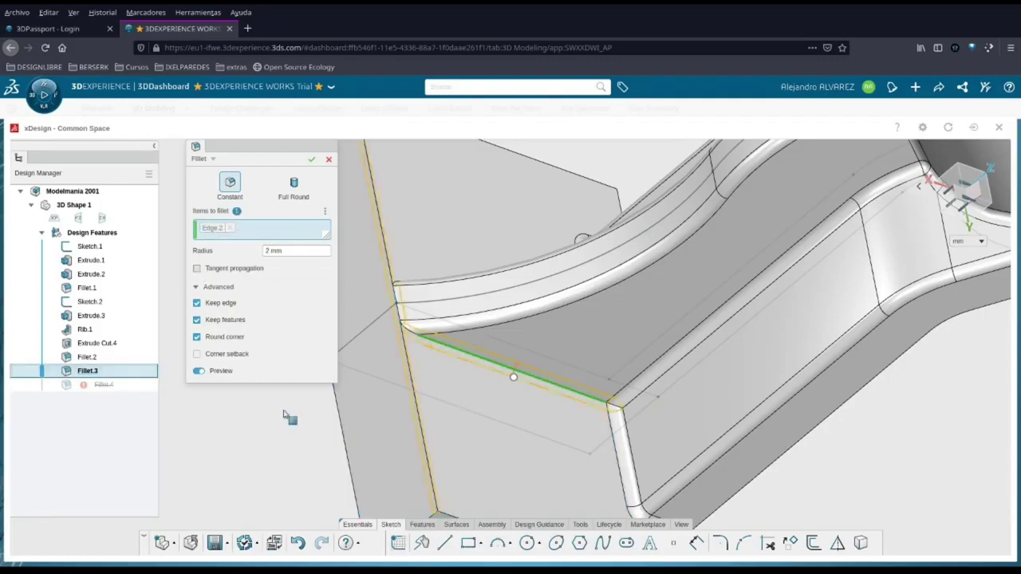
click(219, 321)
click(218, 322)
click(227, 269)
click(329, 158)
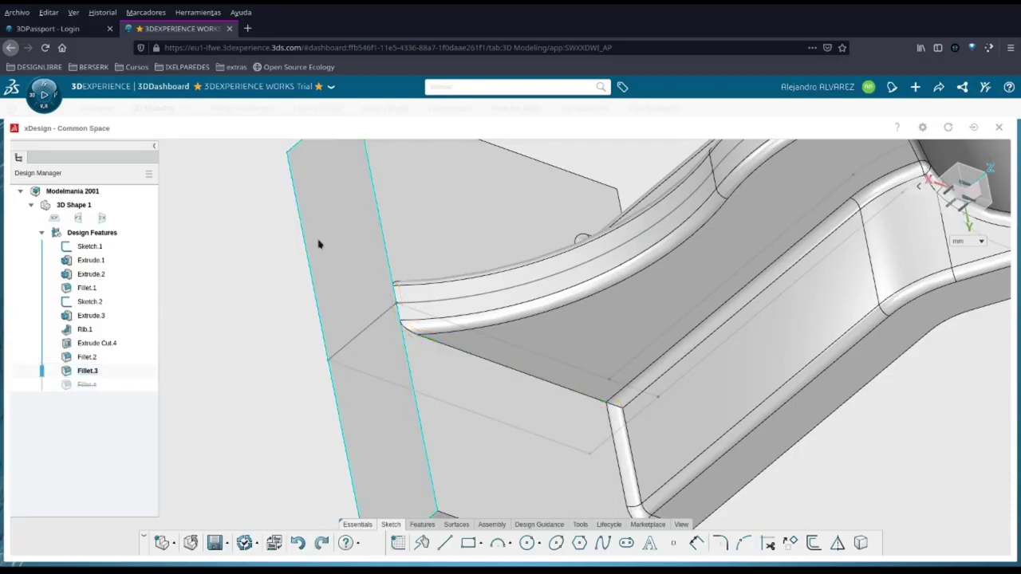
Step: Inspect the part around the arm and rib, and delete the failing rib-to-base fillet
scroll(714, 343, down, 1)
scroll(757, 301, down, 2)
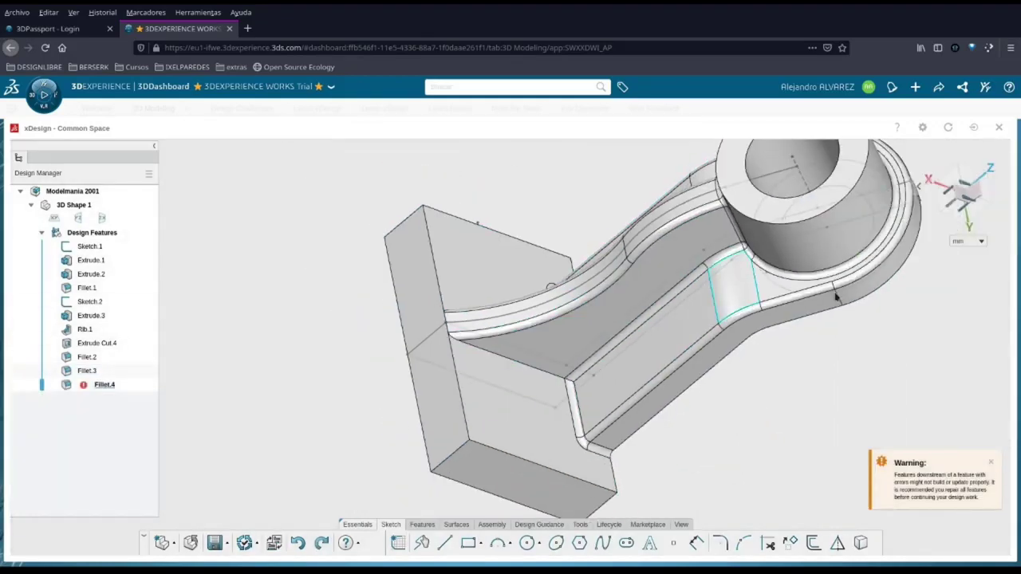
scroll(839, 297, up, 1)
middle_drag(613, 232, 508, 326)
middle_drag(358, 298, 334, 297)
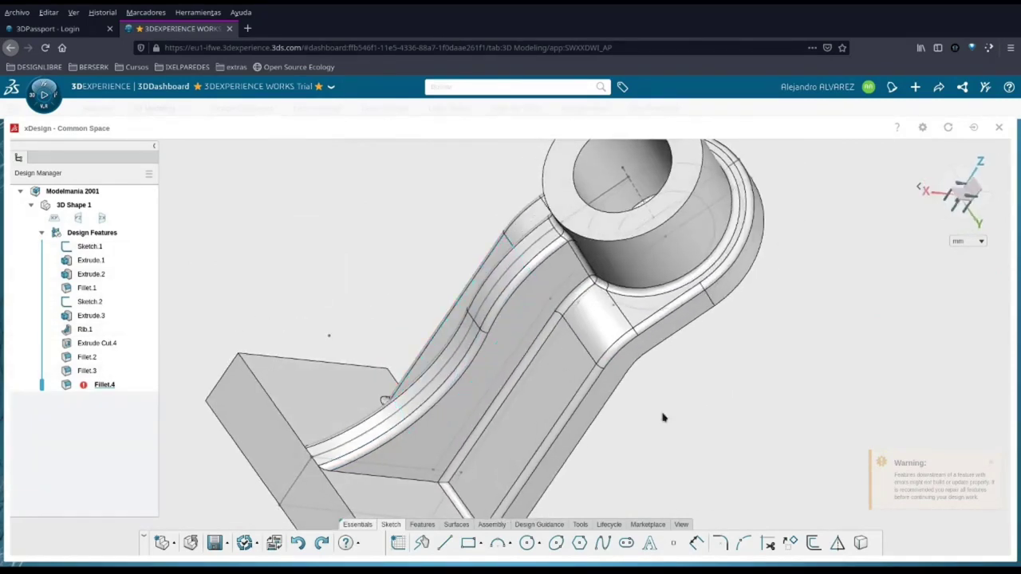
scroll(662, 417, down, 2)
scroll(662, 417, up, 2)
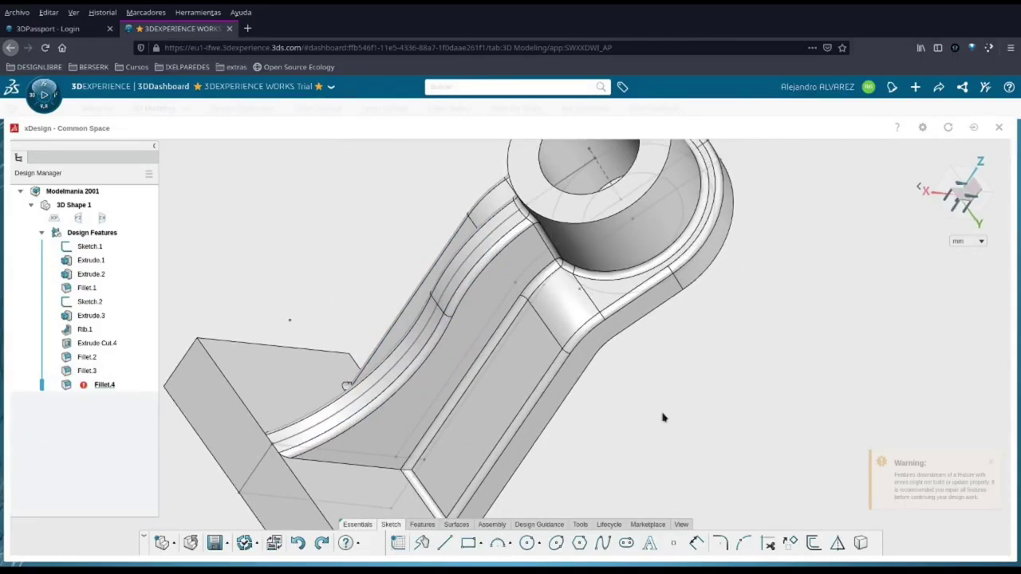
middle_drag(383, 339, 188, 371)
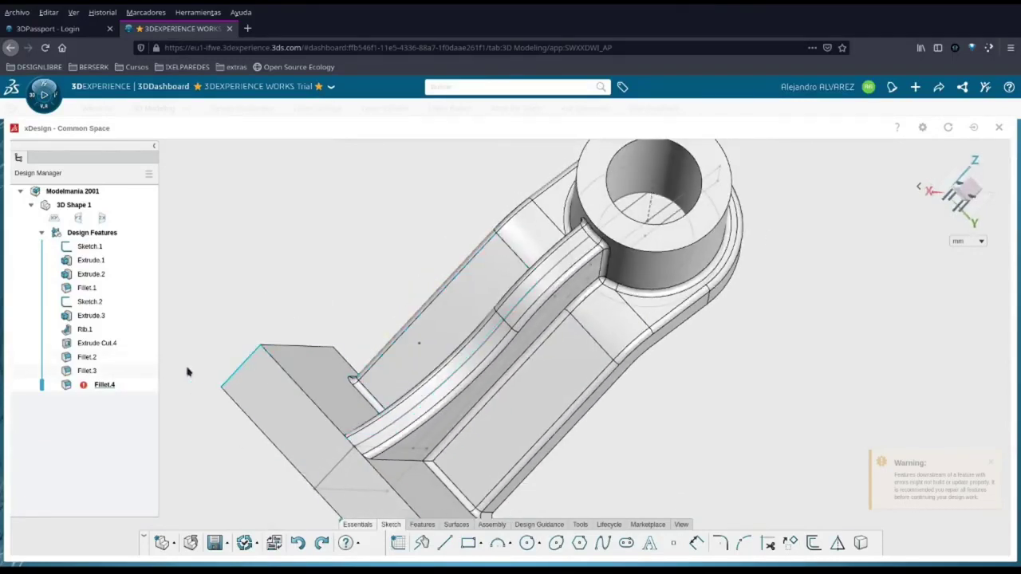
key(Delete)
Step: Try to add the near rib-to-base edge to the 2 mm fillet around the boss
click(83, 371)
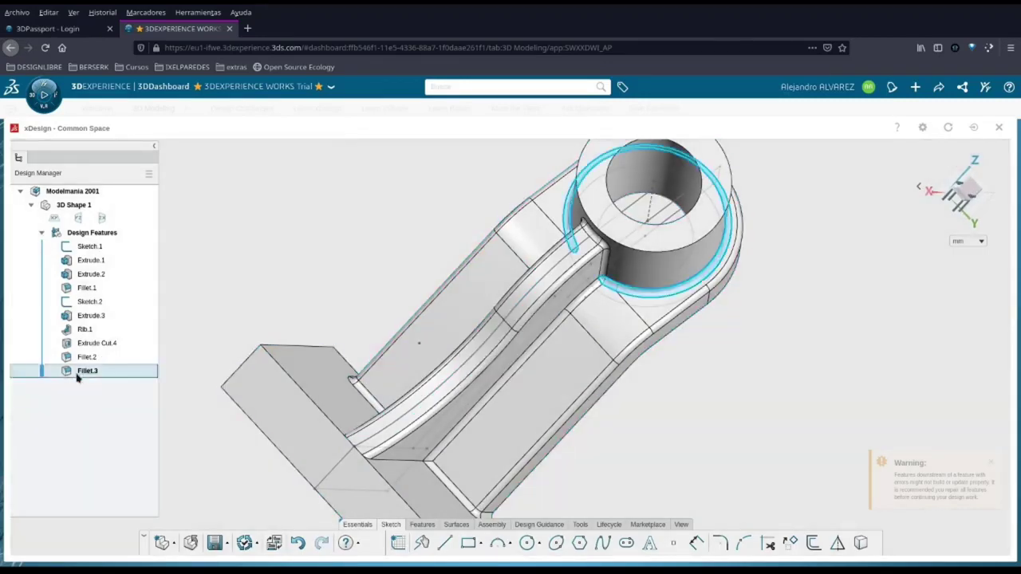
middle_drag(368, 350, 327, 343)
click(91, 357)
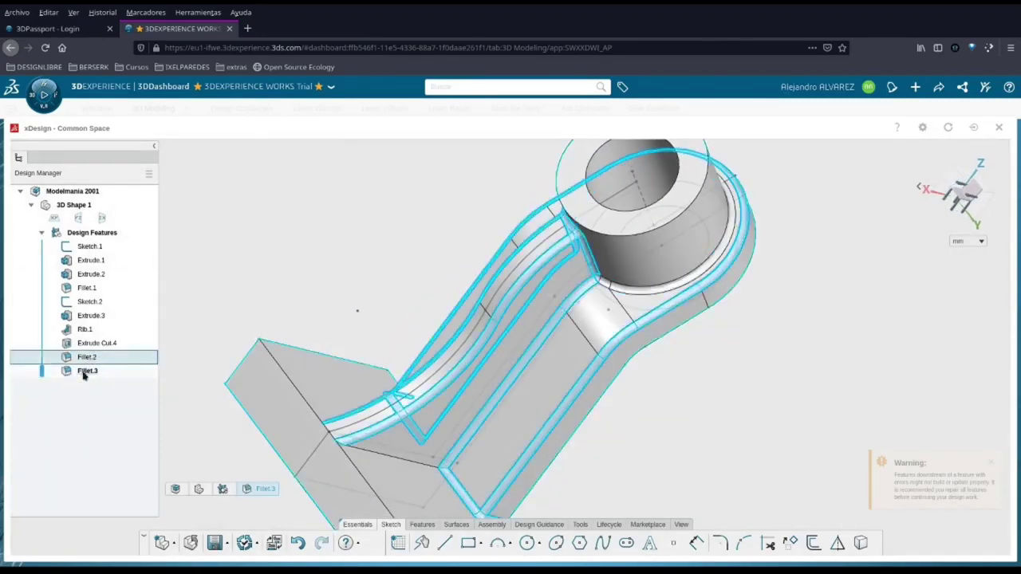
click(84, 374)
click(105, 335)
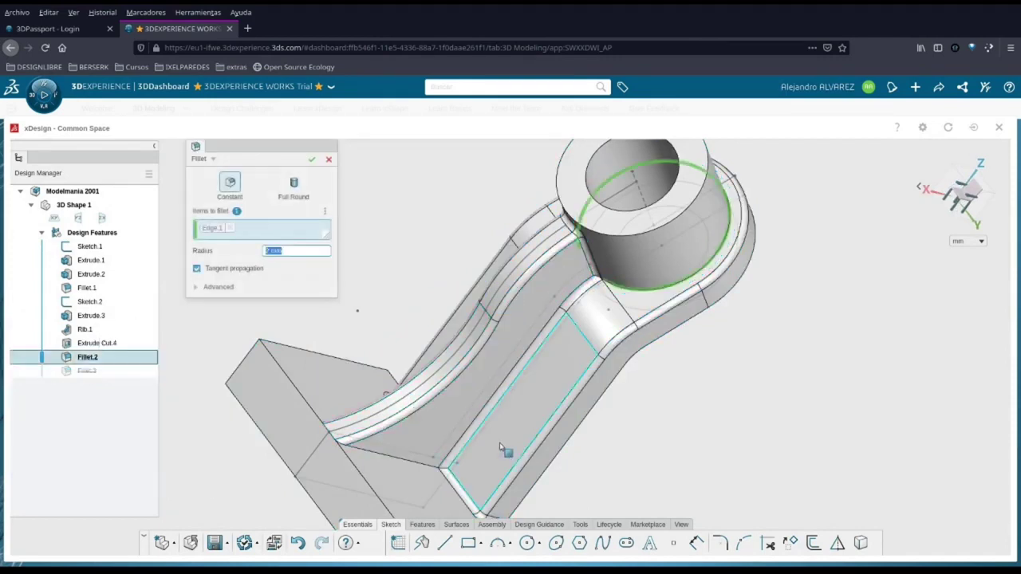
click(394, 460)
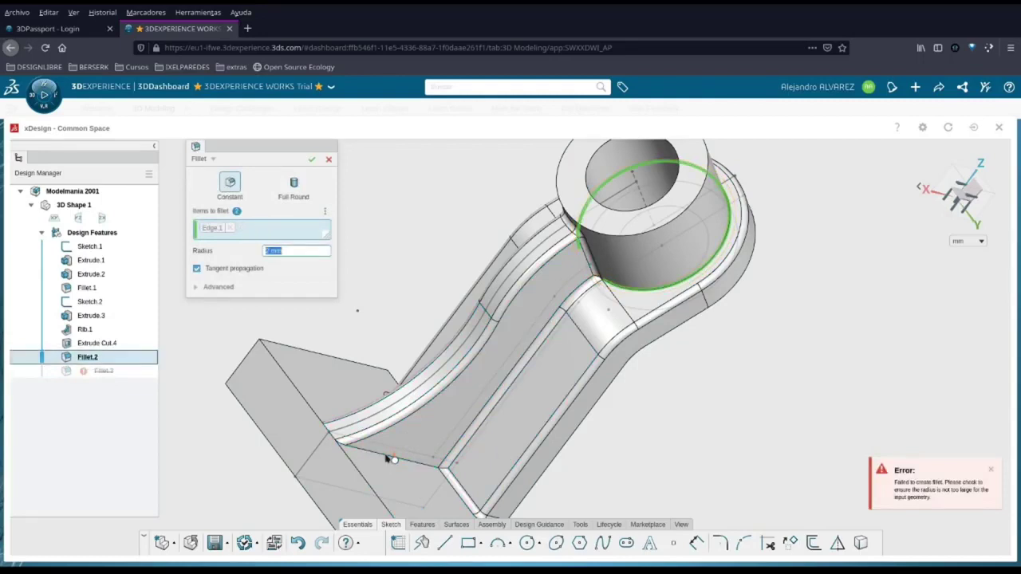
click(328, 158)
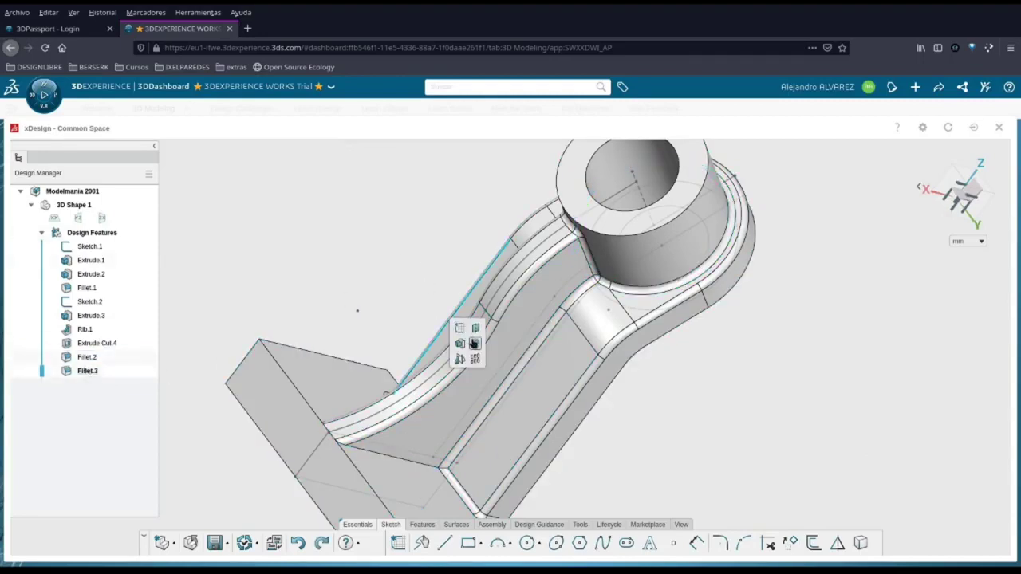
Step: Set up a new fillet on the near rib-to-base edge with tangent propagation off and a 0.5 mm radius
click(414, 464)
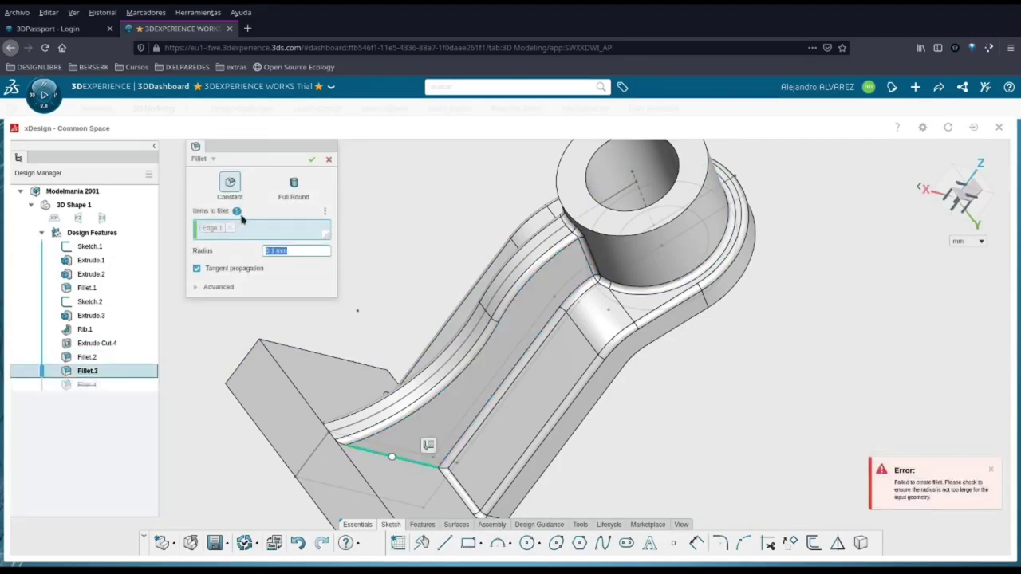
click(237, 270)
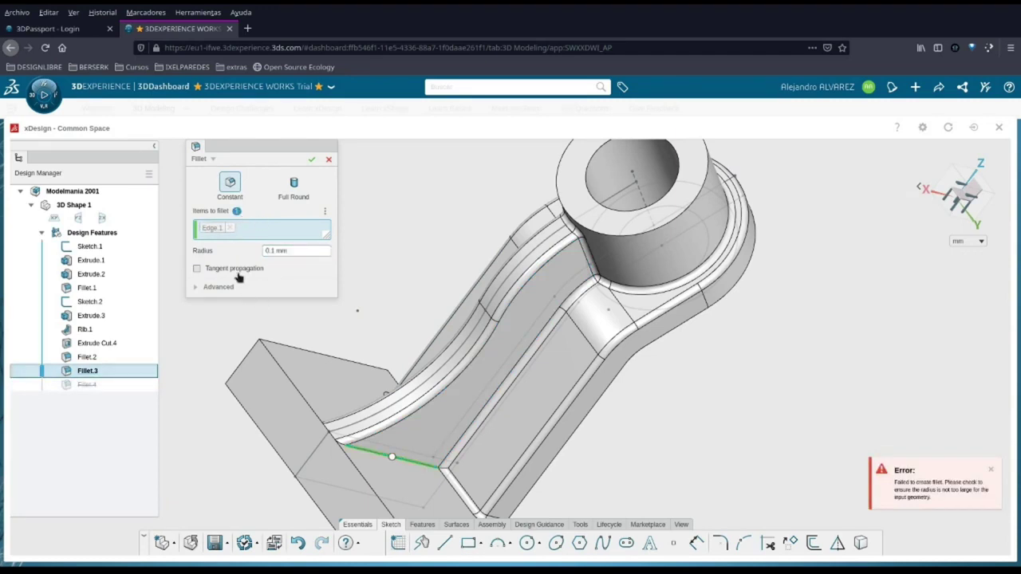
scroll(386, 451, up, 5)
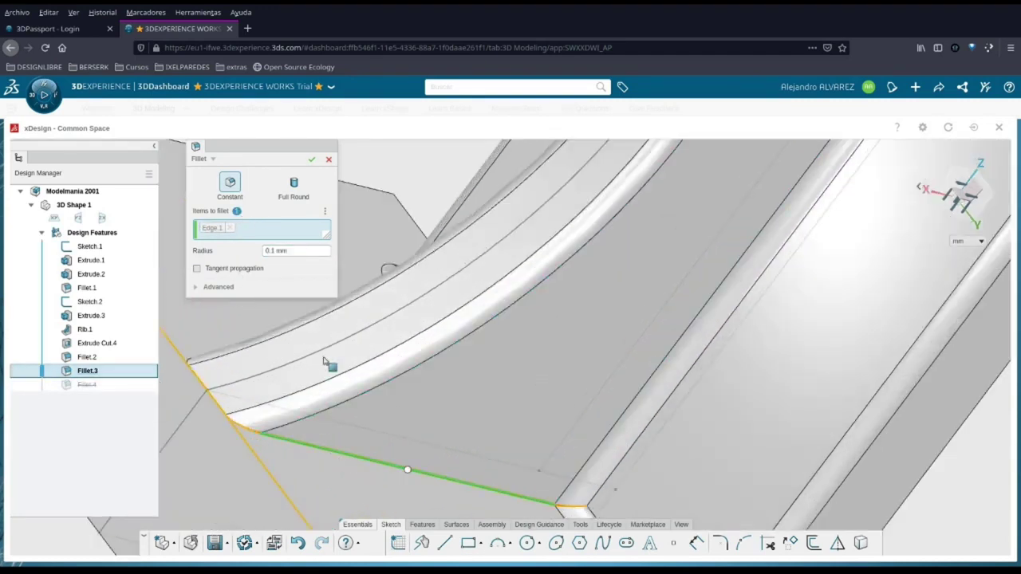
drag(302, 251, 202, 246)
key(Return)
Step: Try the new rib-to-base fillet with Keep edge turned off, inspect the edge and discard the fillet
click(214, 286)
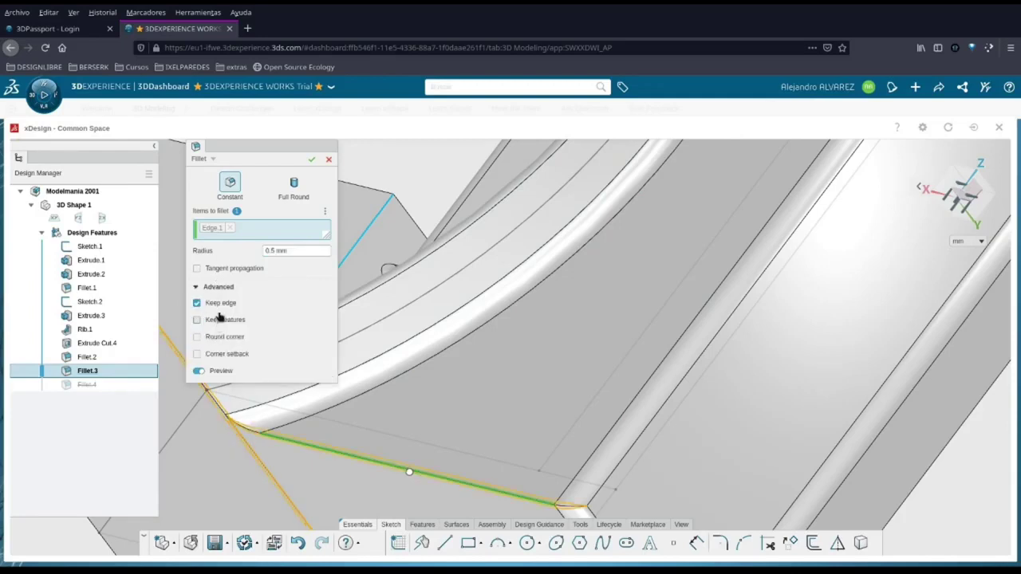
scroll(428, 378, down, 5)
middle_drag(466, 391, 451, 367)
scroll(548, 332, up, 3)
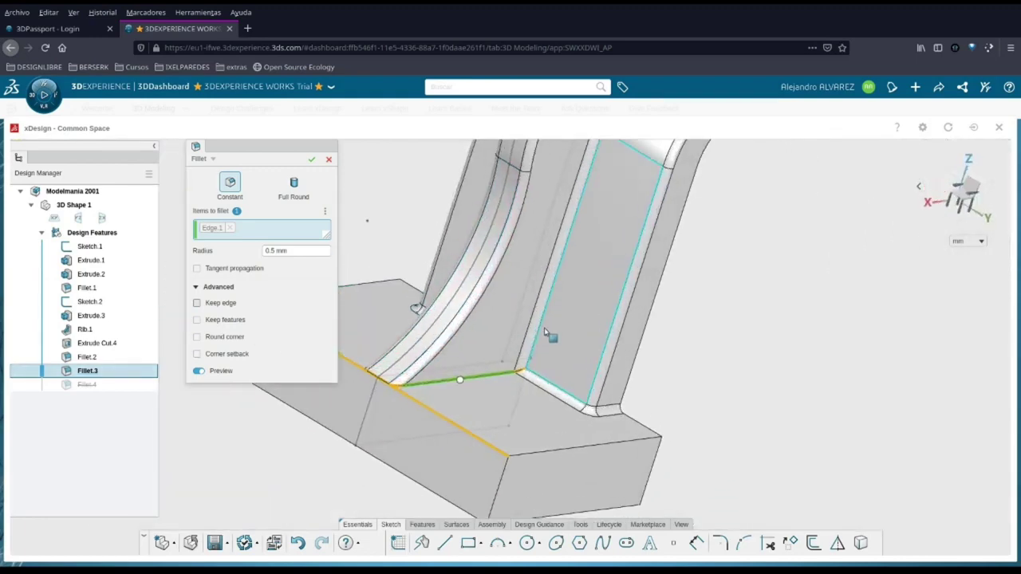
scroll(548, 333, down, 6)
scroll(551, 273, up, 2)
mouse_move(550, 272)
middle_down()
mouse_move(503, 336)
mouse_move(545, 287)
middle_up()
click(329, 161)
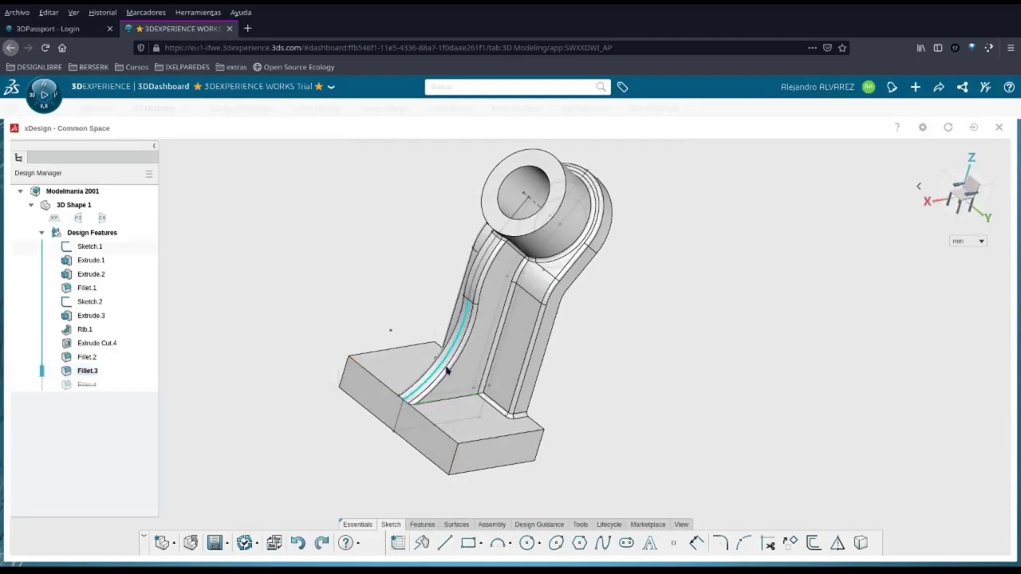
Step: Open the second Modelmania 2001 product, the yellow-green one, discarding the current part's changes
click(175, 543)
click(177, 500)
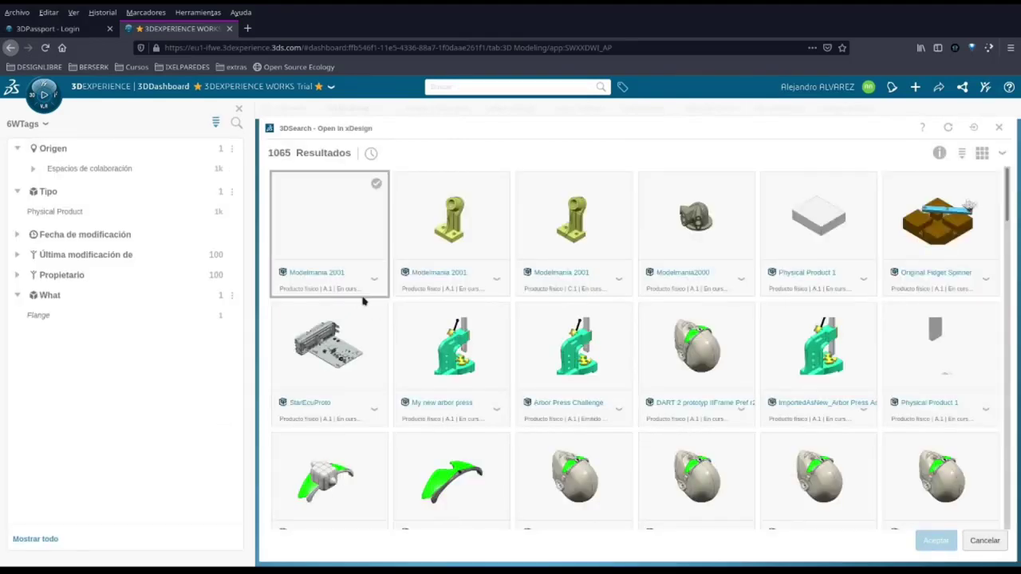
click(497, 284)
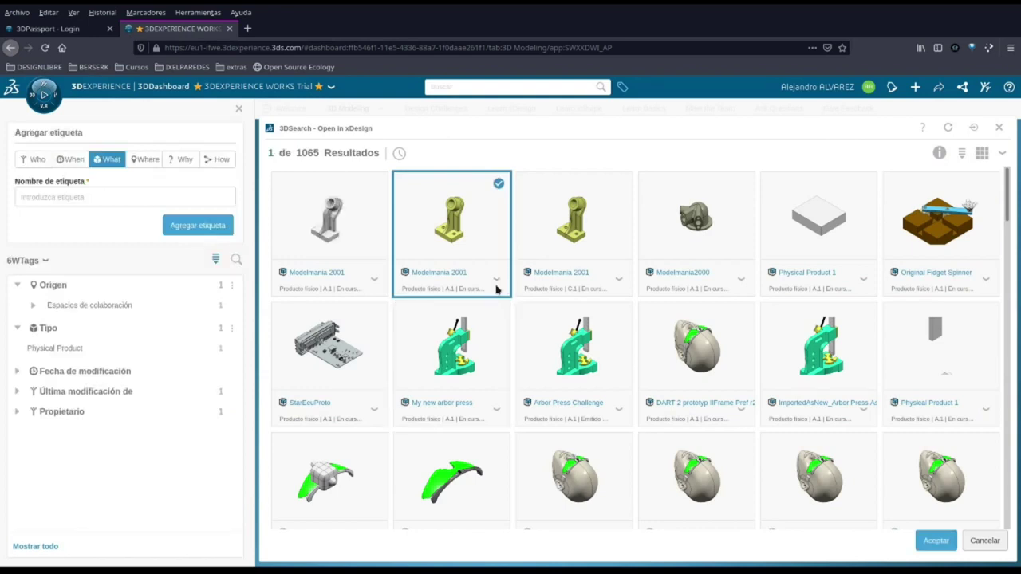
click(496, 280)
mouse_move(538, 349)
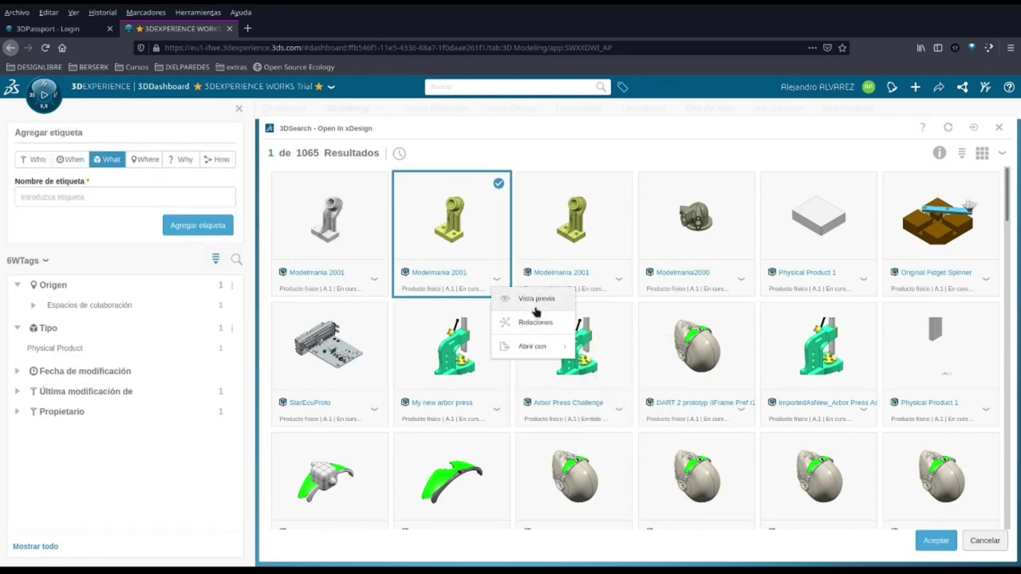
click(936, 540)
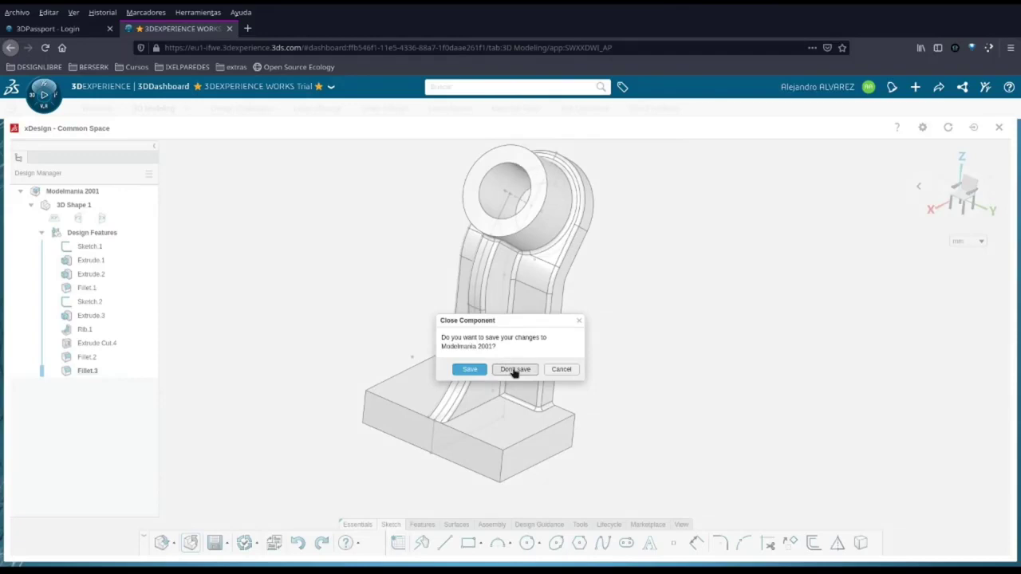
click(514, 371)
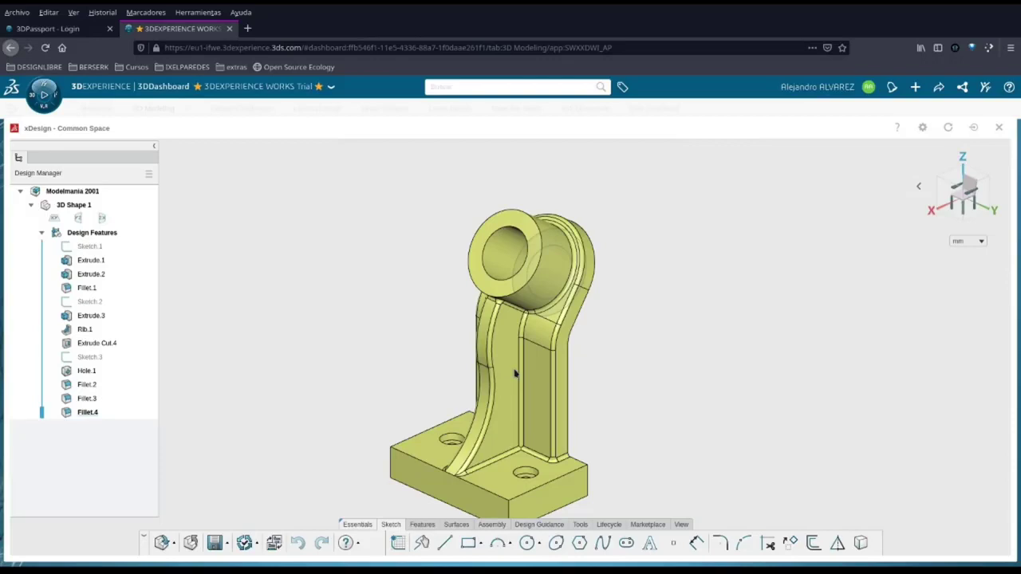
Step: Examine the dimensions of the profile sketch Sketch.1 and leave it without changes
double_click(89, 248)
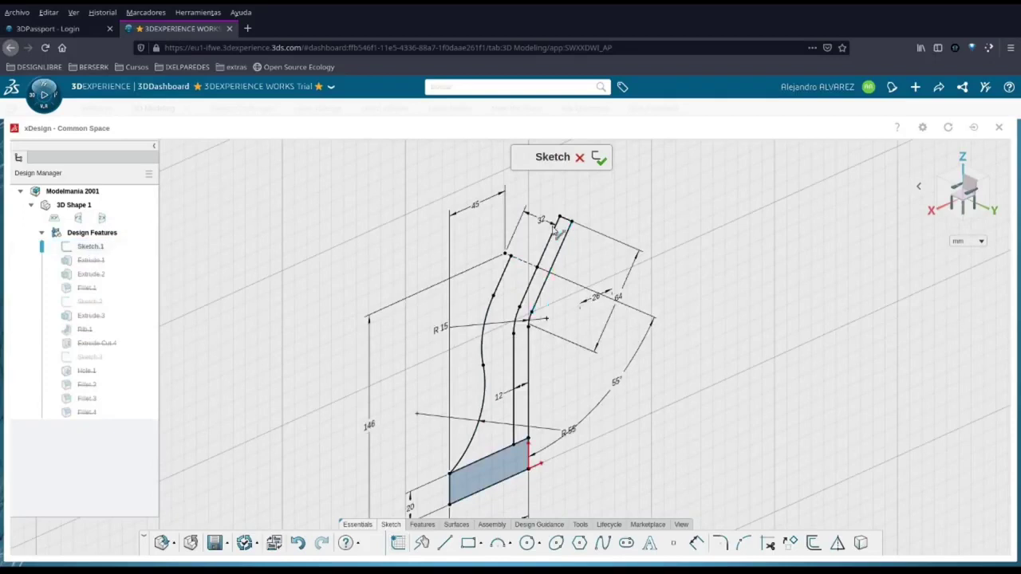
click(580, 157)
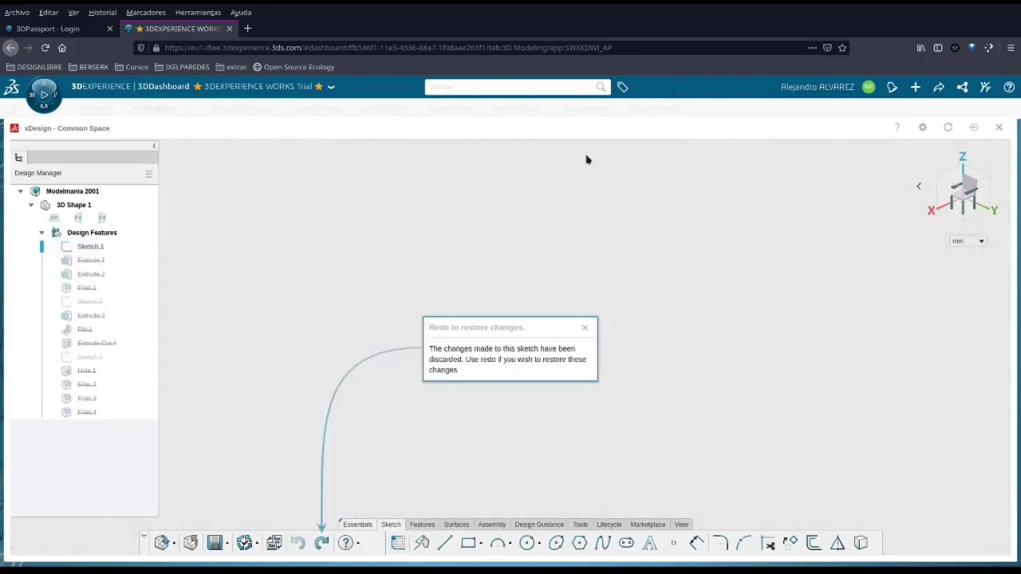
click(587, 331)
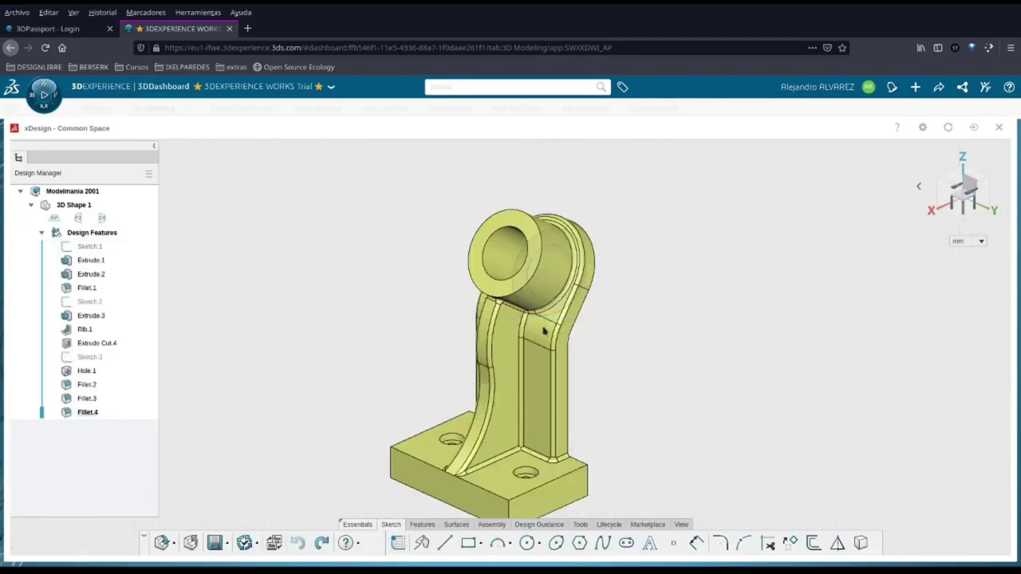
Step: Examine the faces and edges selected in the 2 mm fillet covering the arm and rib
click(88, 389)
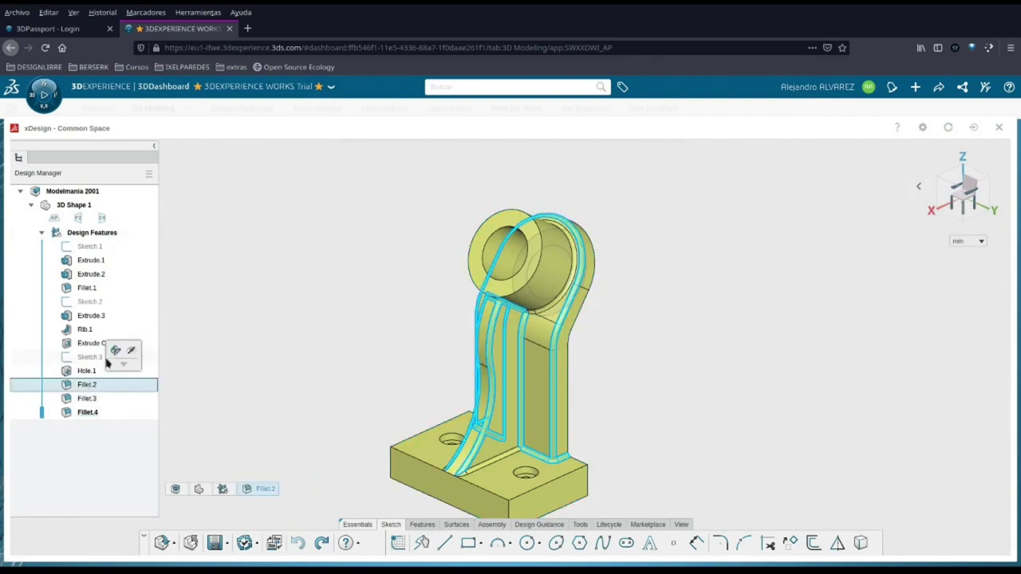
click(115, 351)
middle_drag(374, 383, 409, 305)
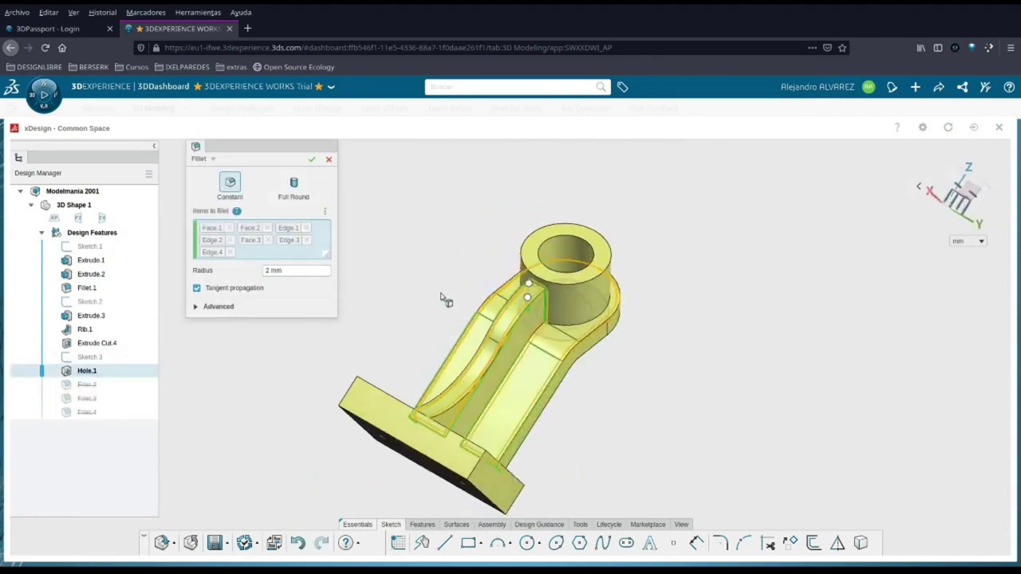
scroll(554, 320, up, 2)
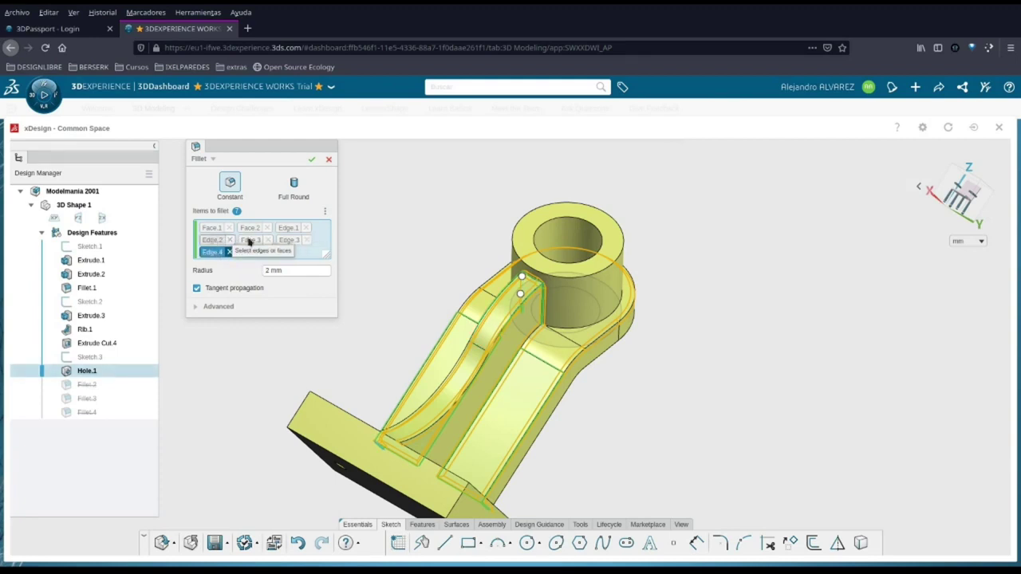
click(330, 161)
Step: Examine the edge selection and radius of the fillet around the base of the boss
middle_drag(305, 367, 374, 380)
scroll(603, 467, up, 1)
middle_drag(561, 454, 486, 365)
click(86, 398)
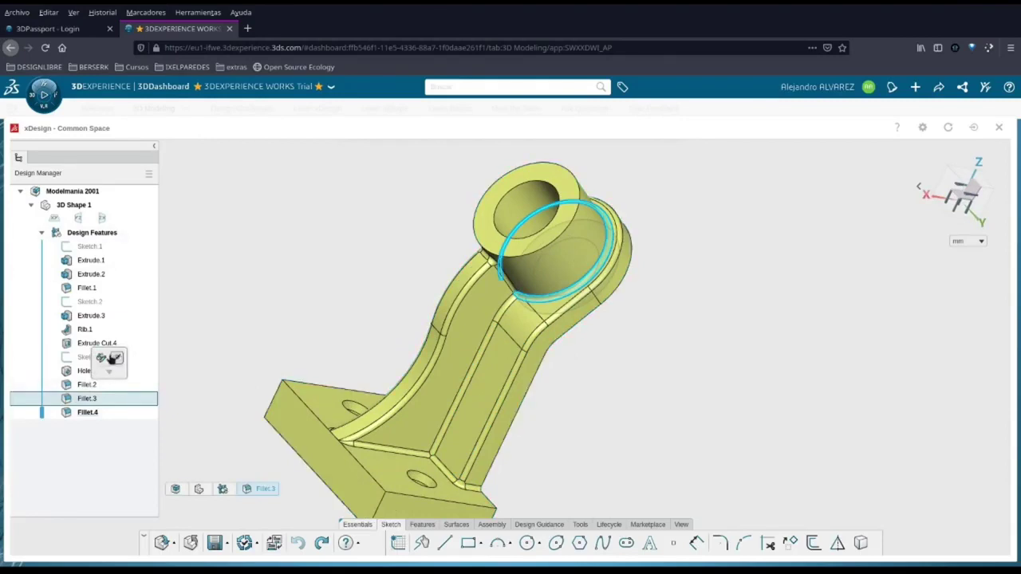
click(101, 358)
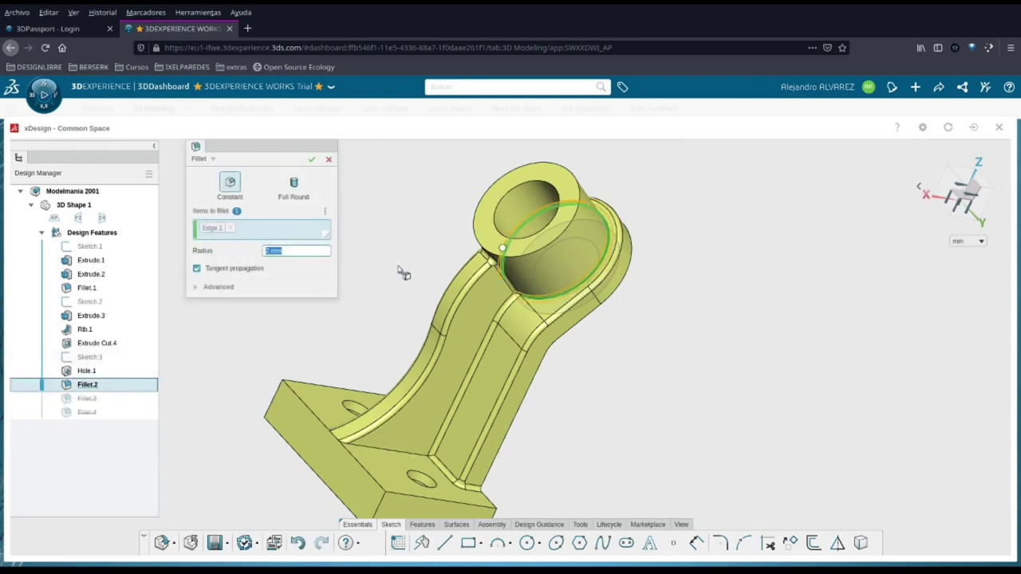
click(329, 160)
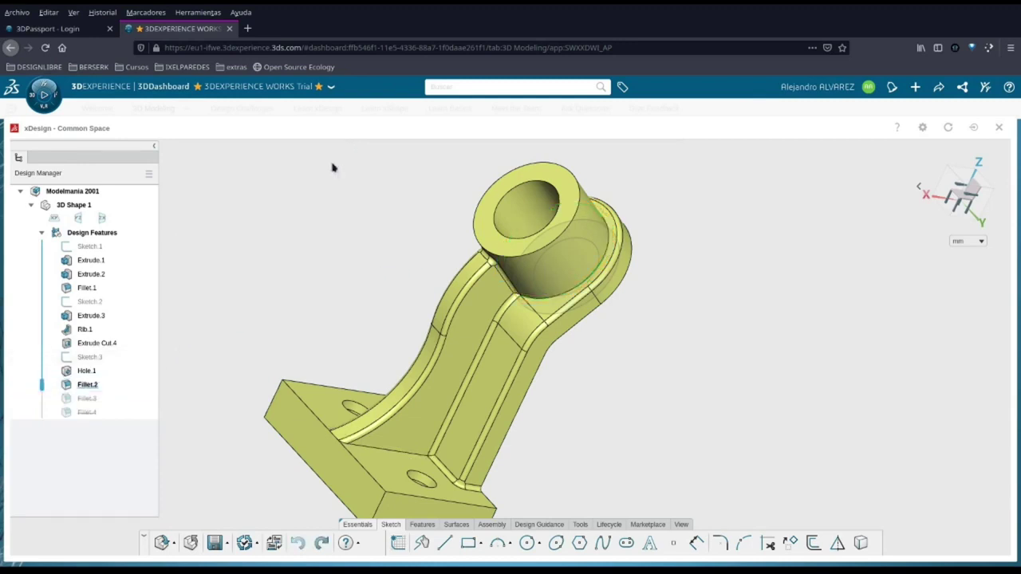
Step: Examine the edges, radius and advanced corner setback settings of the fillet between the rib and the base
click(88, 412)
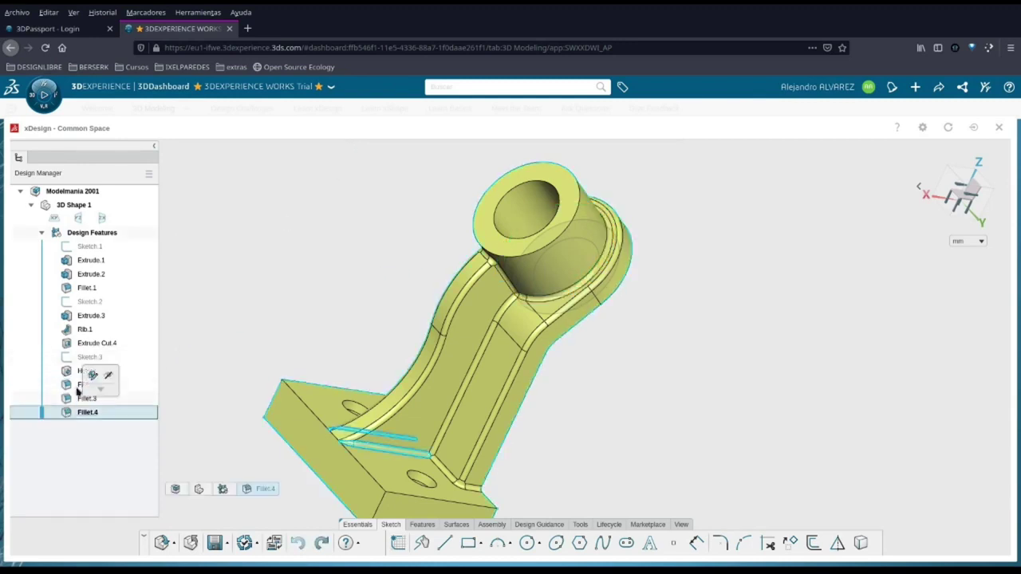
click(94, 377)
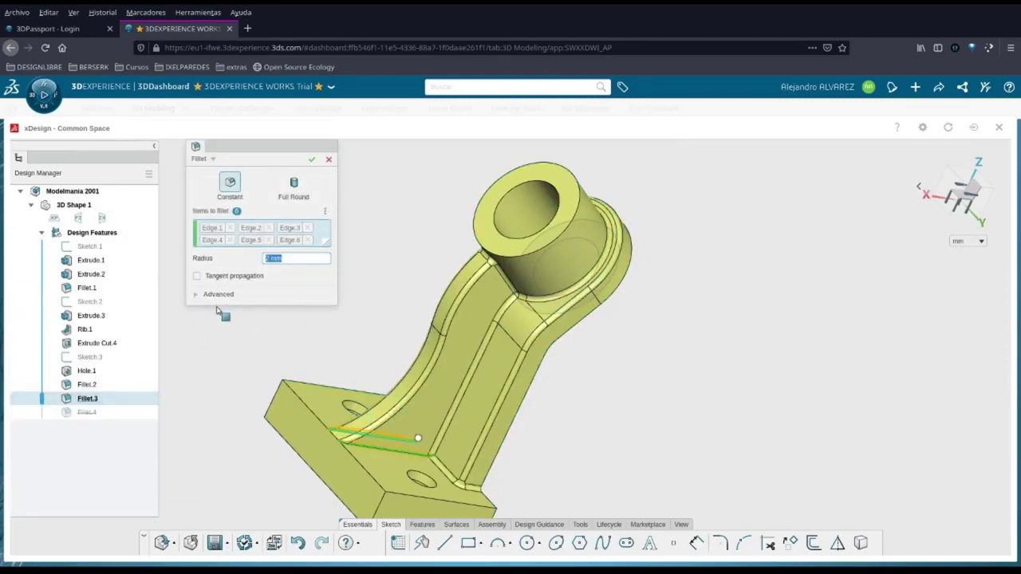
click(217, 294)
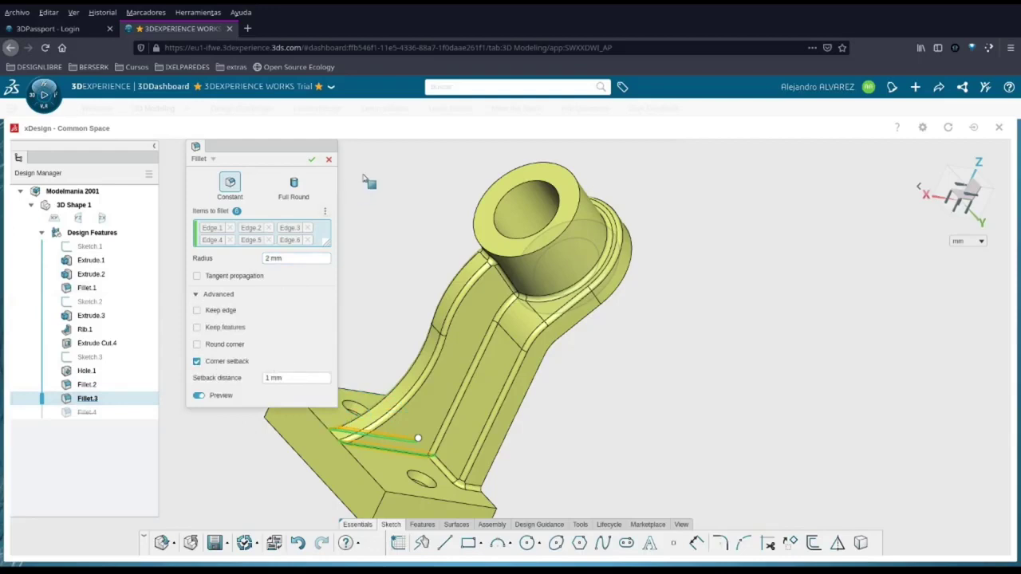
click(227, 362)
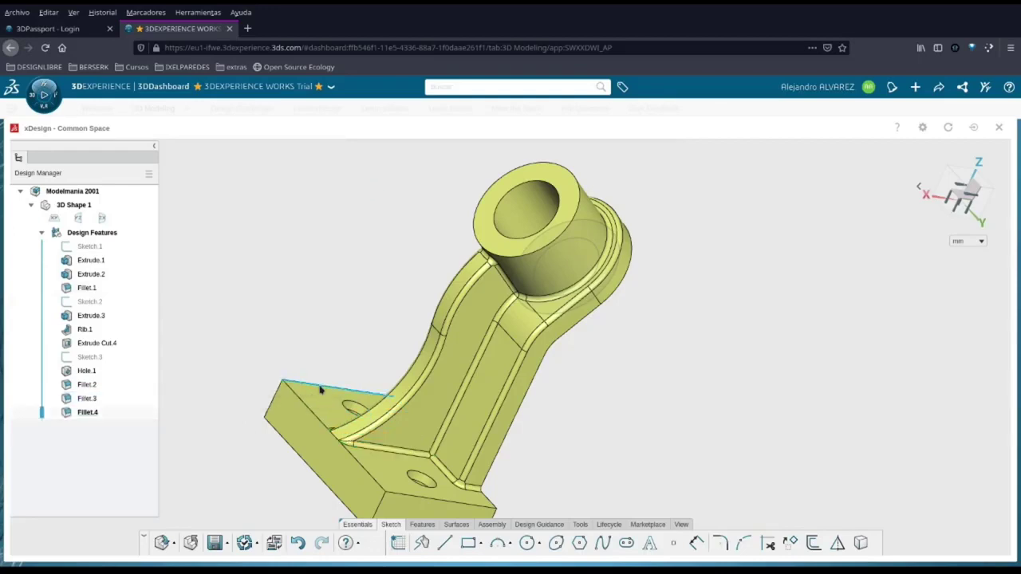
Step: Open the first Modelmania 2001 product, the grey one, discarding the reference part's changes
click(177, 542)
click(180, 500)
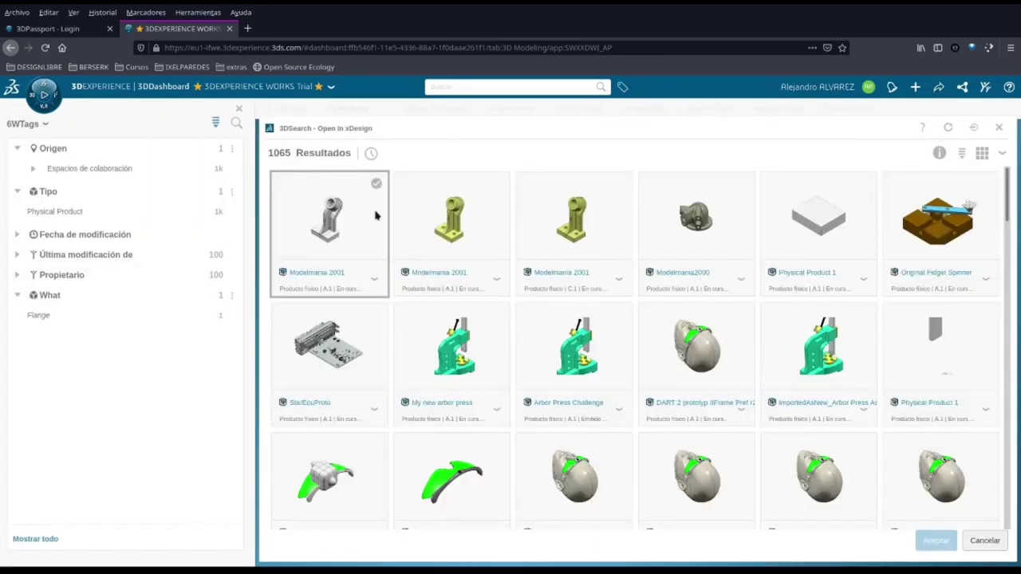
click(375, 282)
click(372, 282)
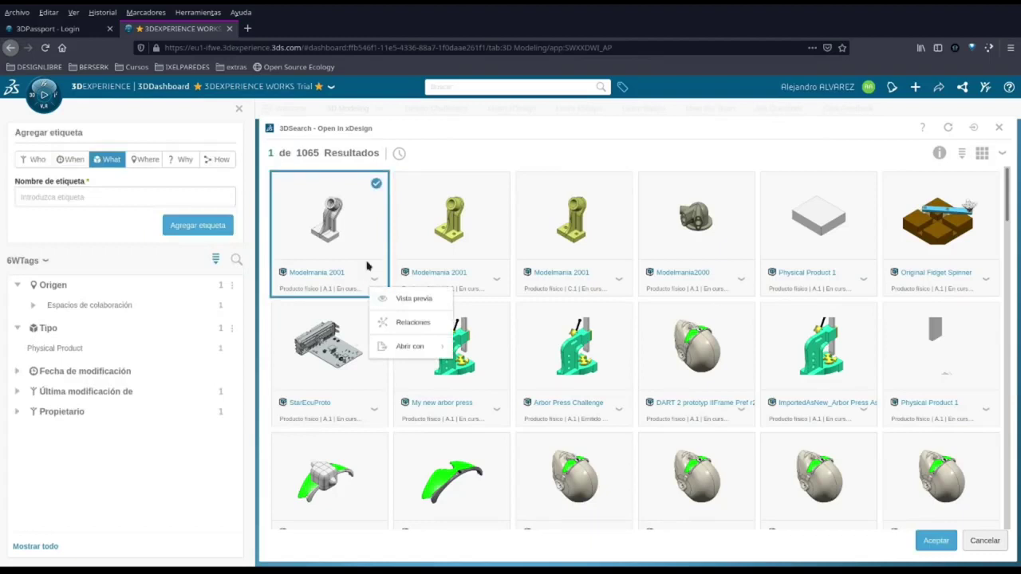
click(936, 539)
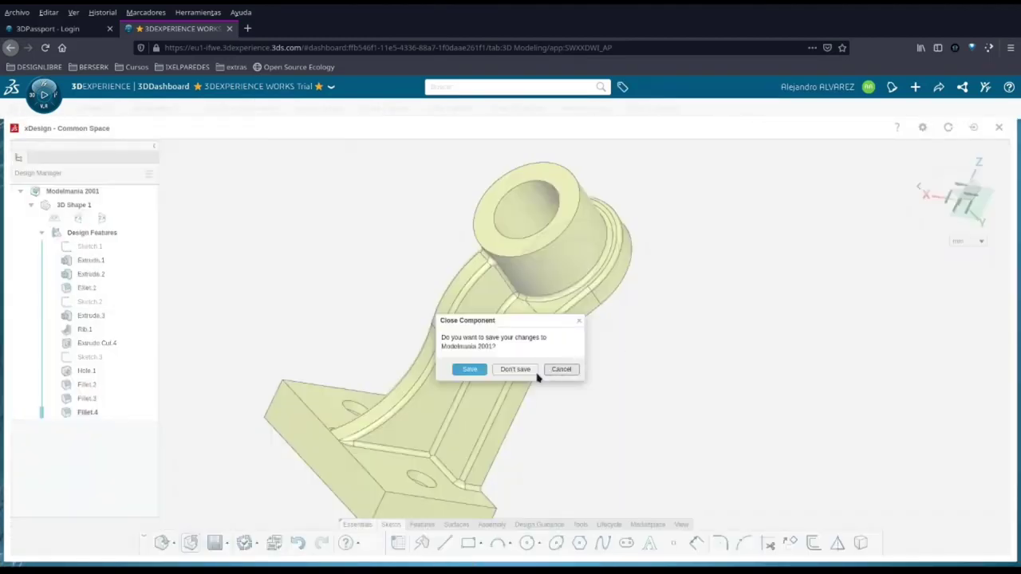
click(523, 368)
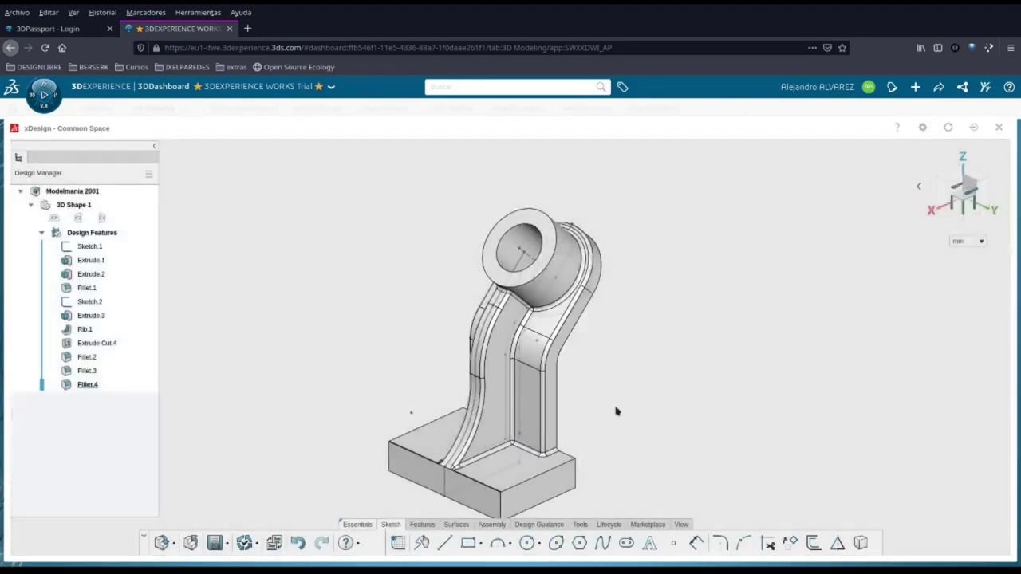
Step: Create revision B.1 of Modelmania 2001 with the comment "phase2" and open the new revision
mouse_move(616, 412)
middle_down()
mouse_move(630, 390)
mouse_move(638, 435)
mouse_move(608, 421)
middle_up()
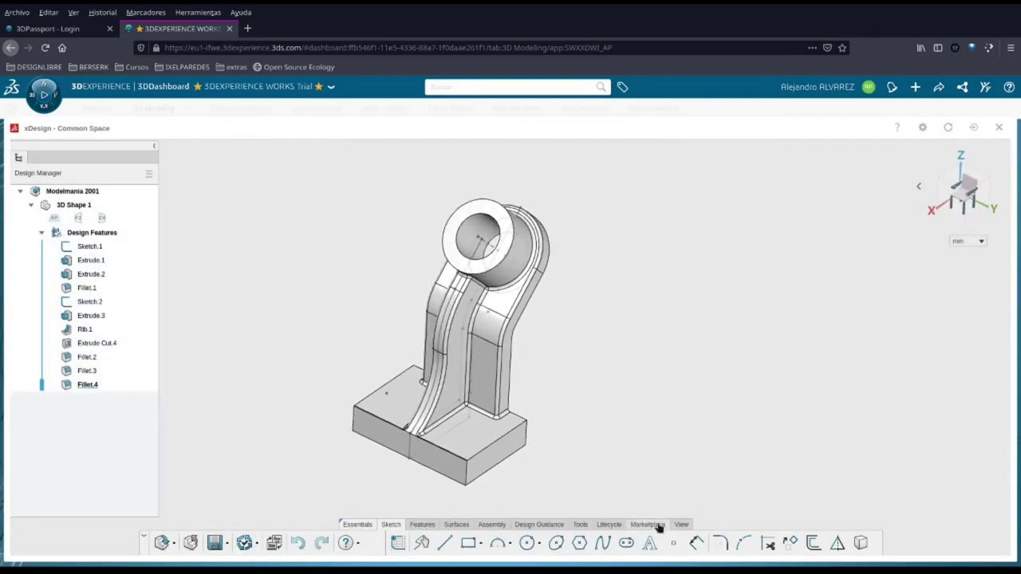
click(610, 525)
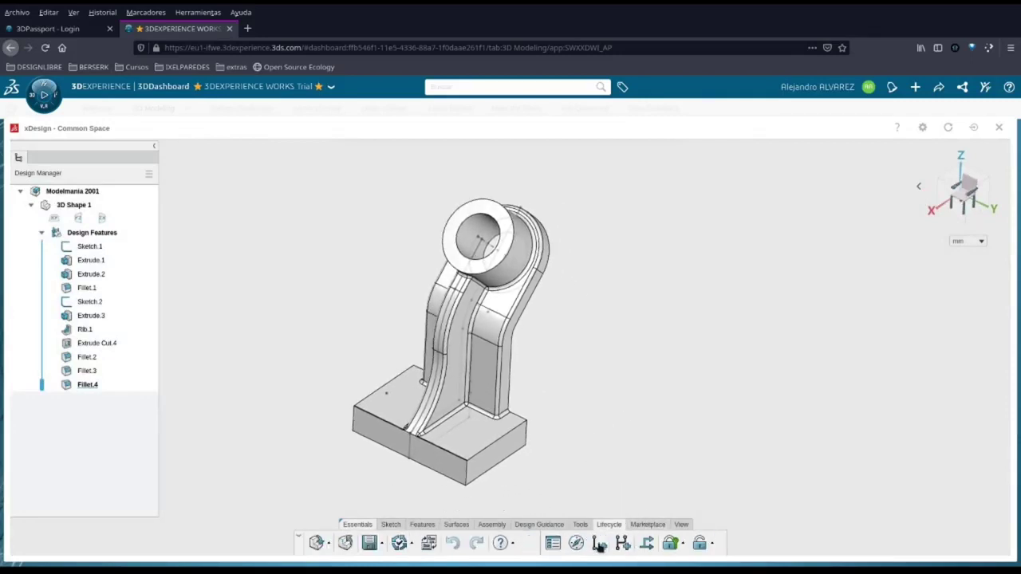
click(598, 544)
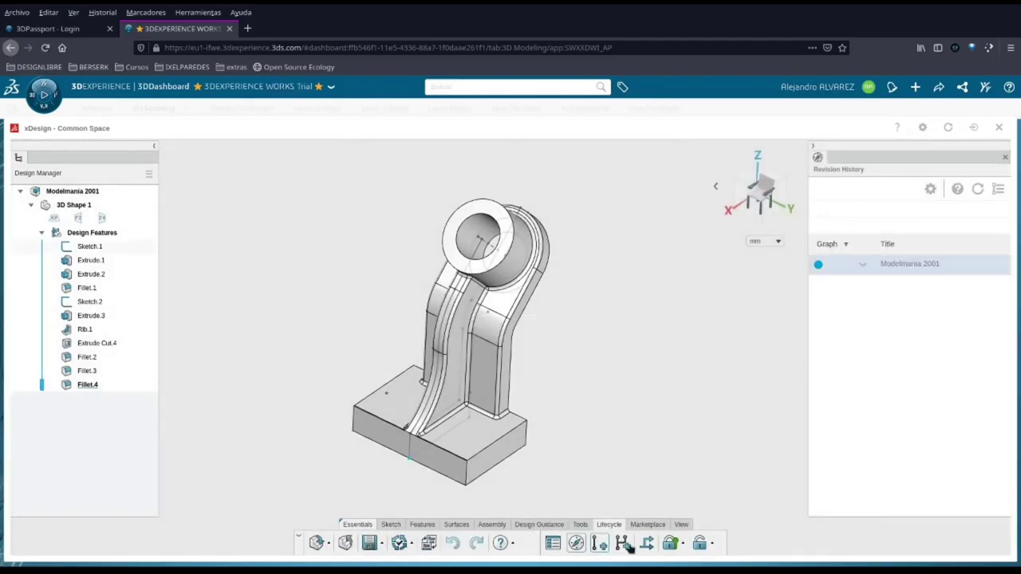
click(625, 545)
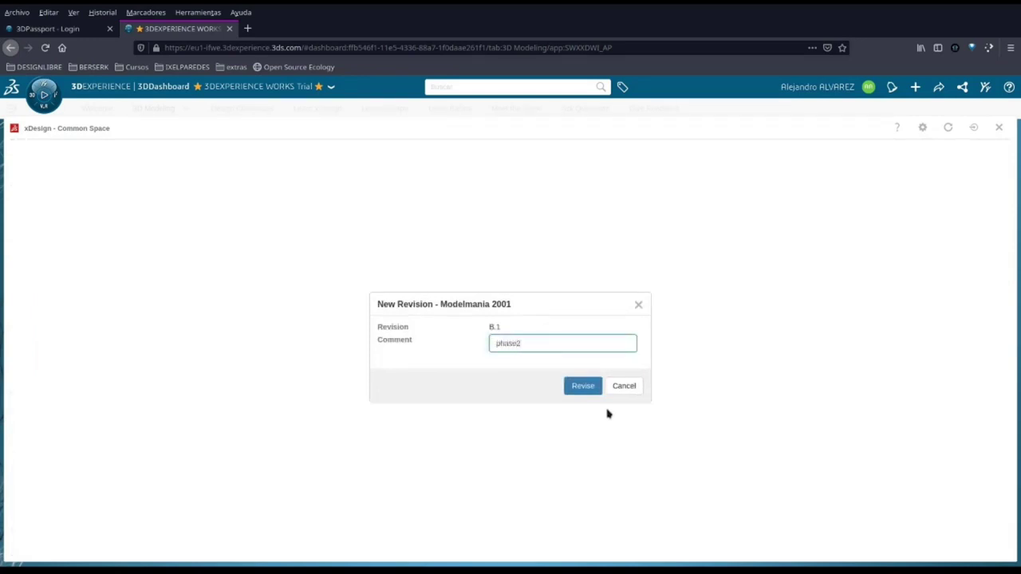
click(566, 391)
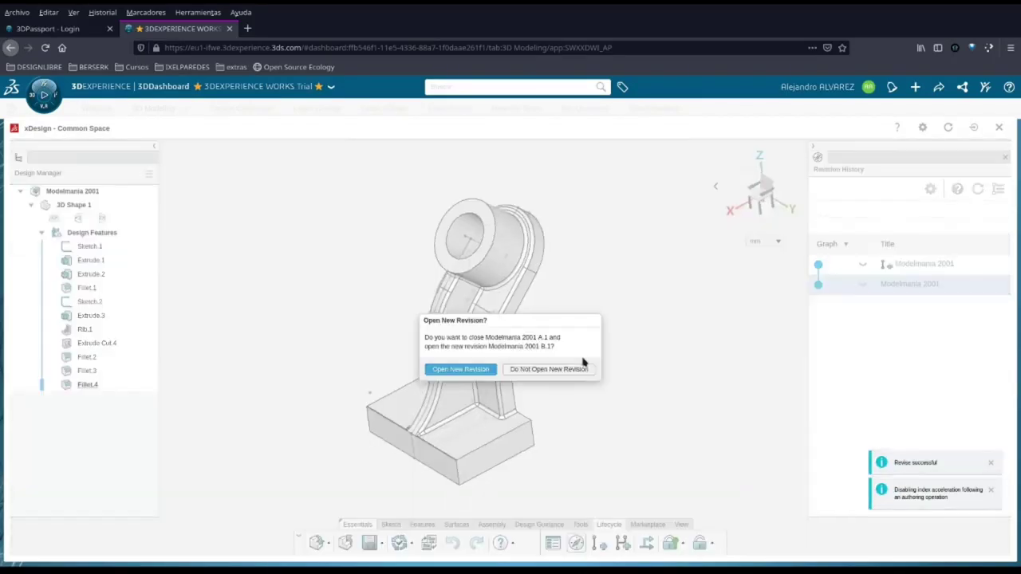
click(461, 369)
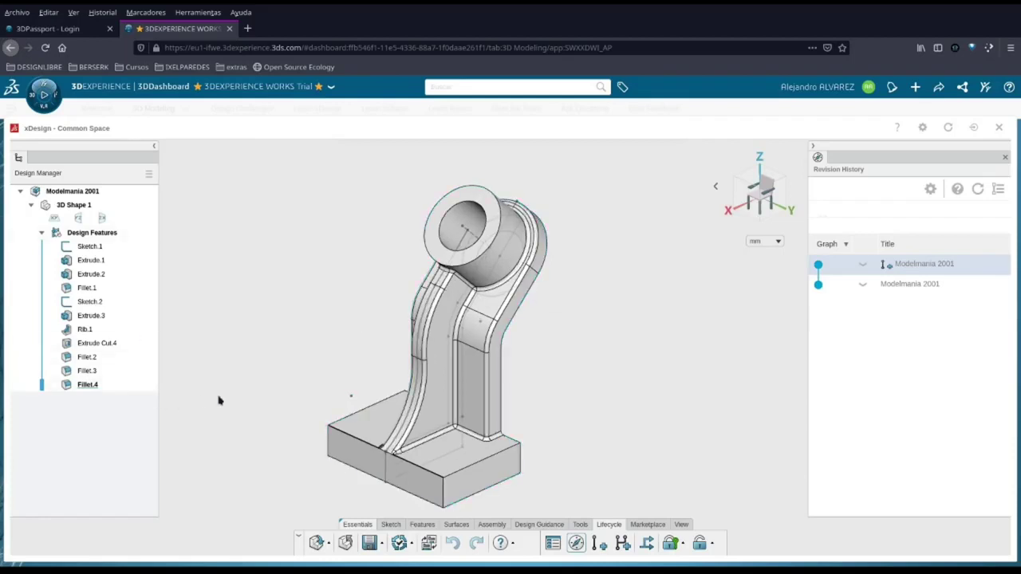
Step: In the profile sketch Sketch.1, set the upper horizontal dimension to 45 mm and the arm angle to 55°
click(422, 524)
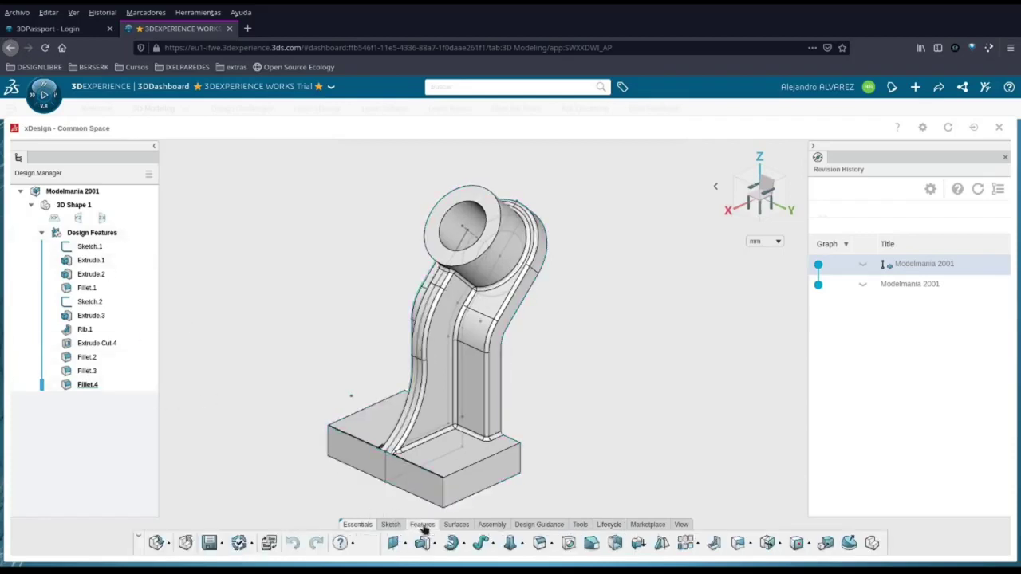
click(92, 247)
click(118, 212)
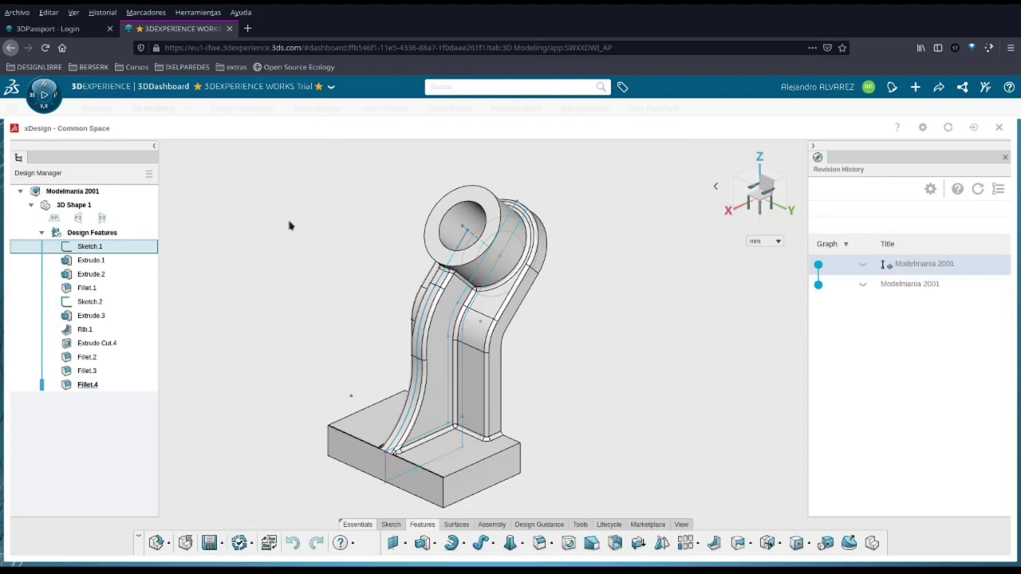
double_click(426, 209)
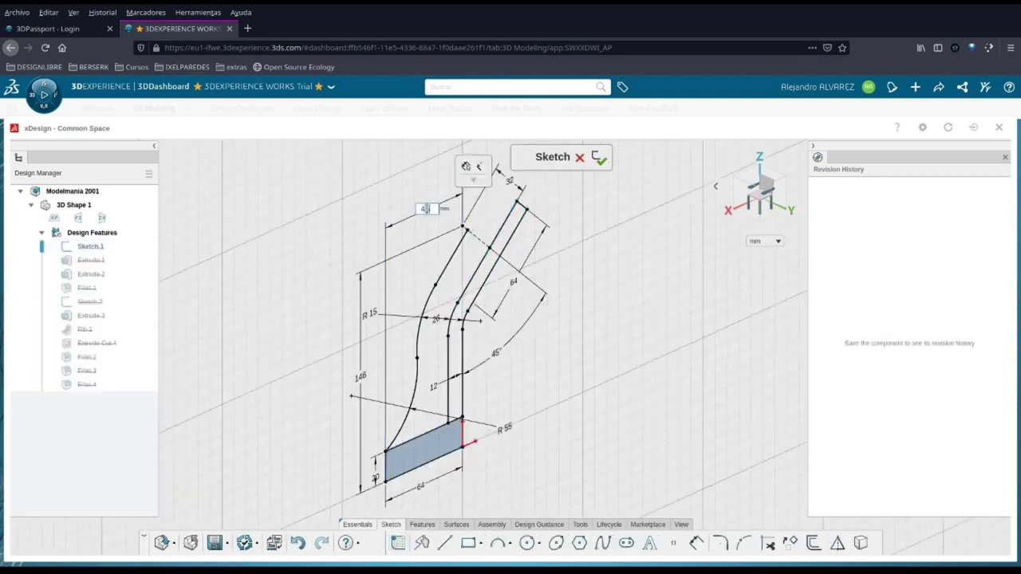
text(45)
key(Return)
double_click(502, 366)
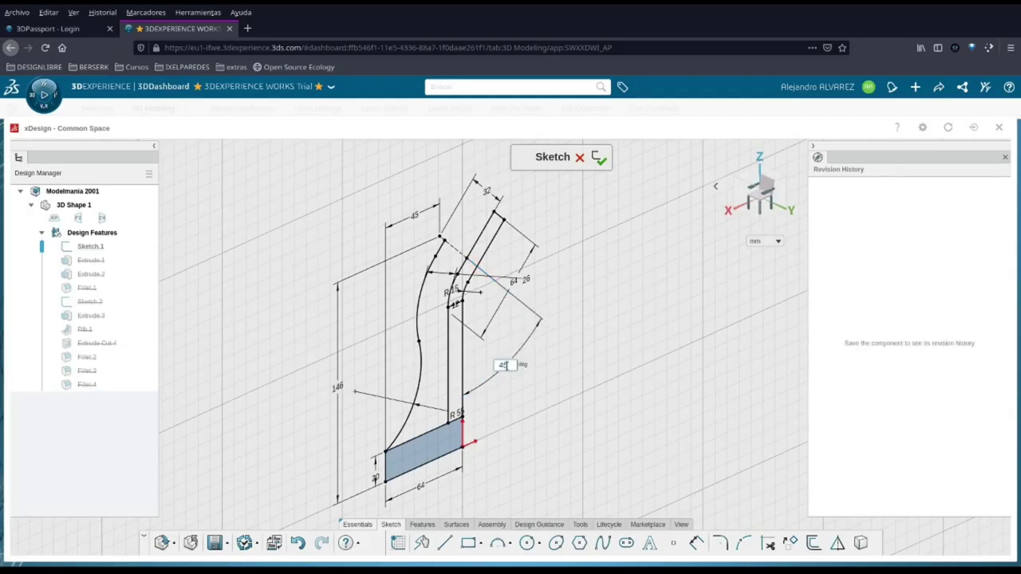
text(55)
key(Return)
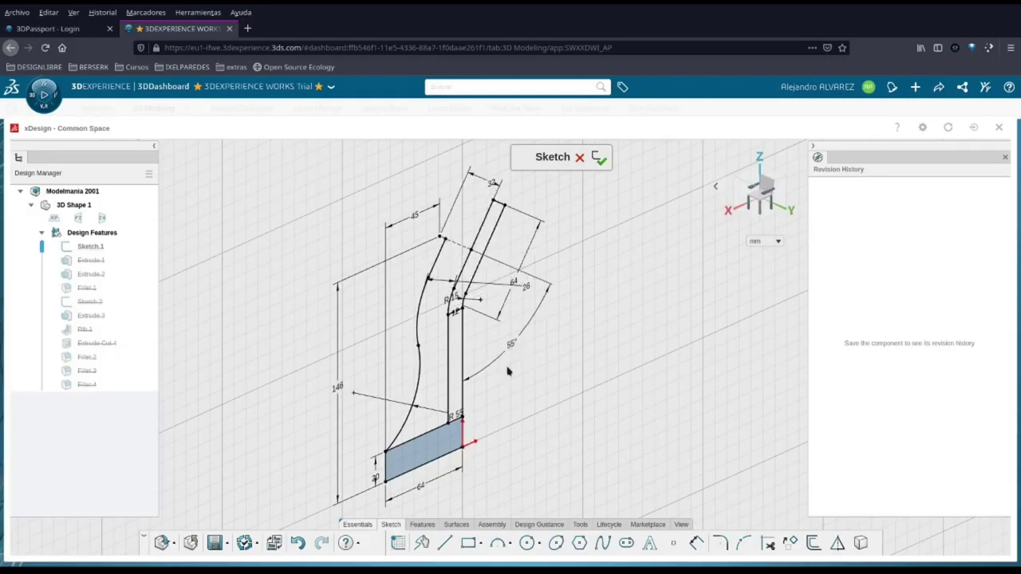
click(599, 159)
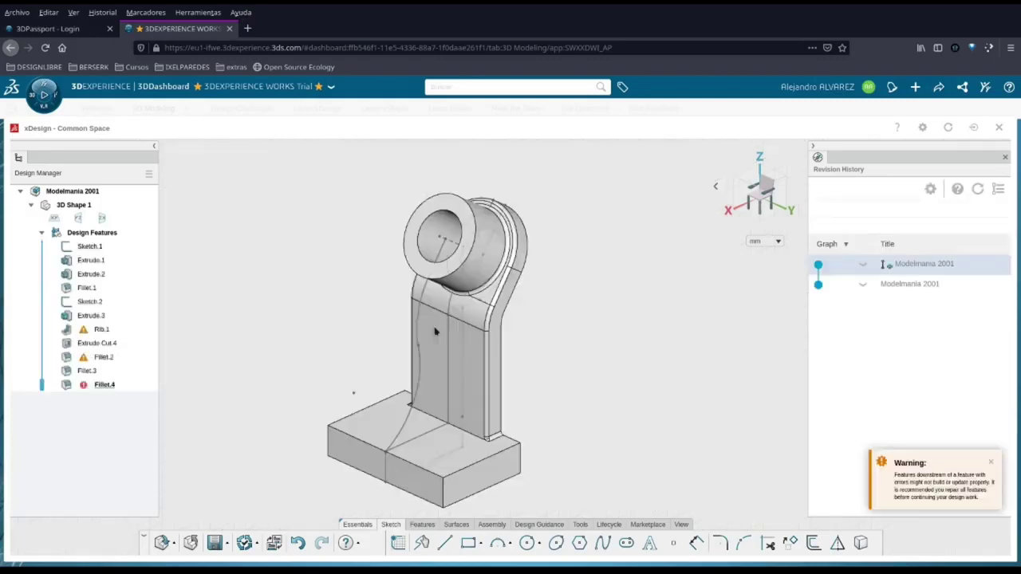
Step: Reopen the failing Rib.1 definition and accept it again to rebuild the rib
click(83, 330)
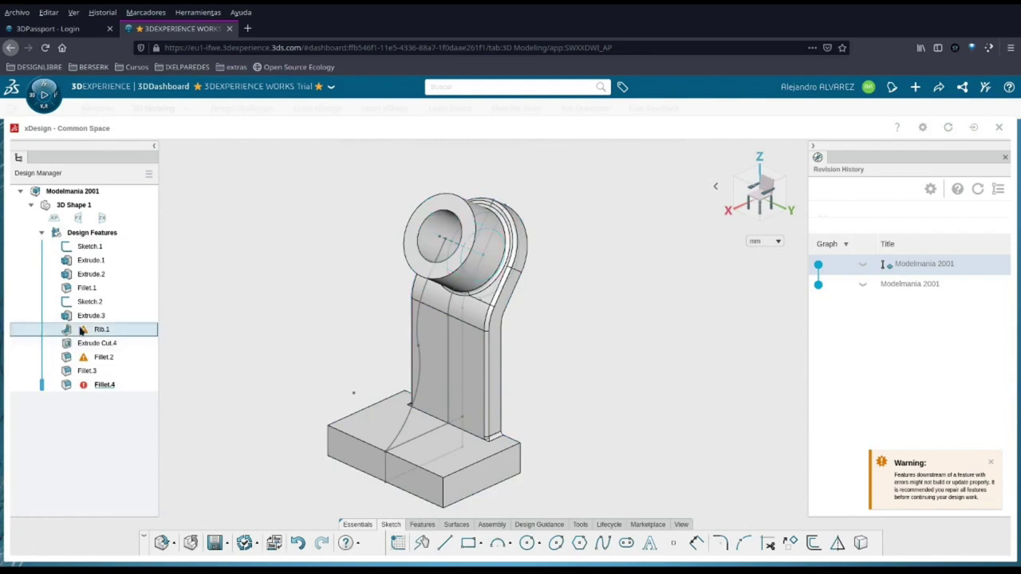
click(106, 289)
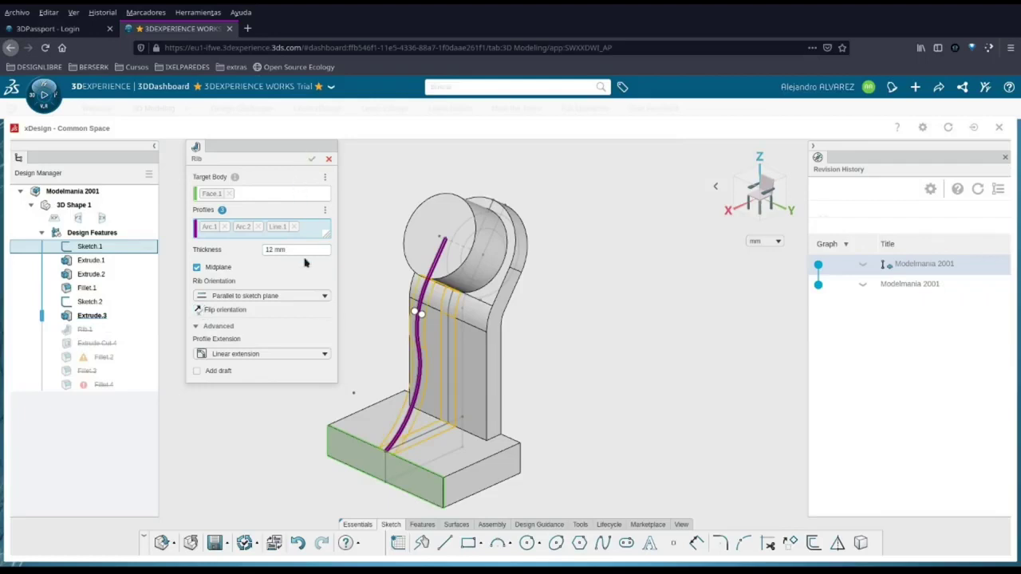
key(Return)
Step: Add the rib's curved front face to the items of the 2 mm fillet covering the arm
click(103, 356)
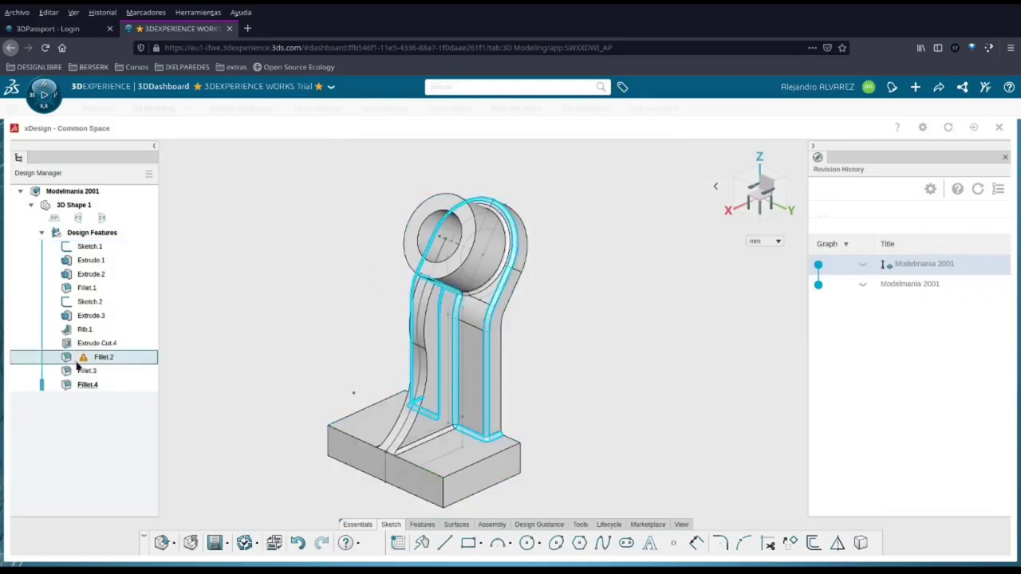
click(102, 324)
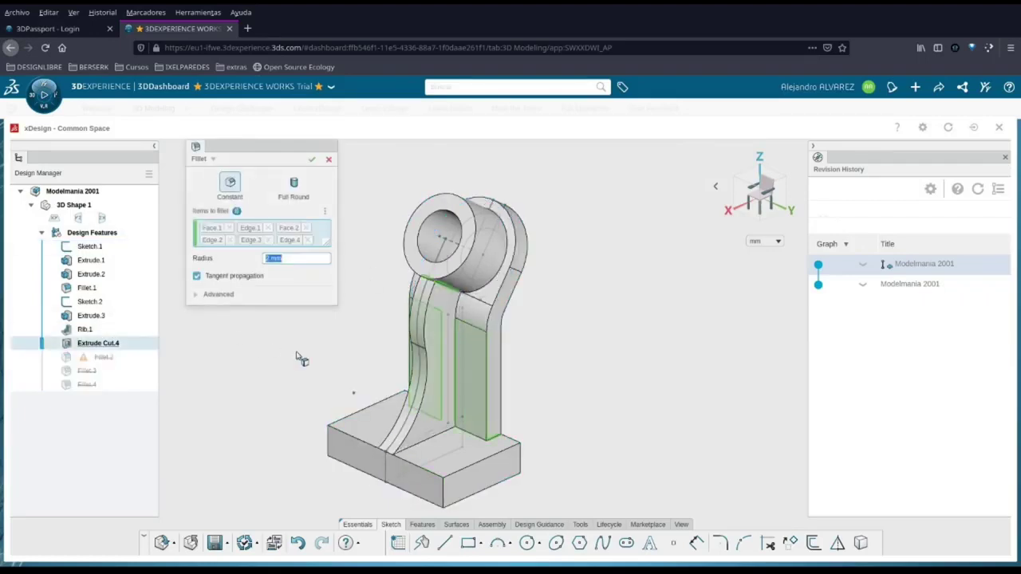
middle_drag(283, 378, 344, 312)
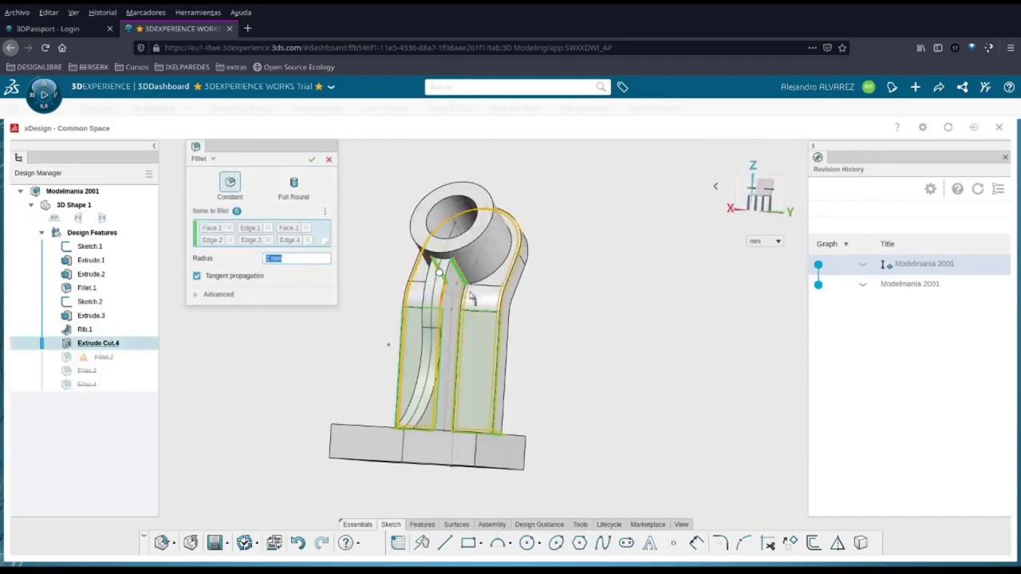
scroll(470, 285, up, 3)
scroll(448, 319, up, 2)
click(397, 304)
scroll(396, 304, down, 3)
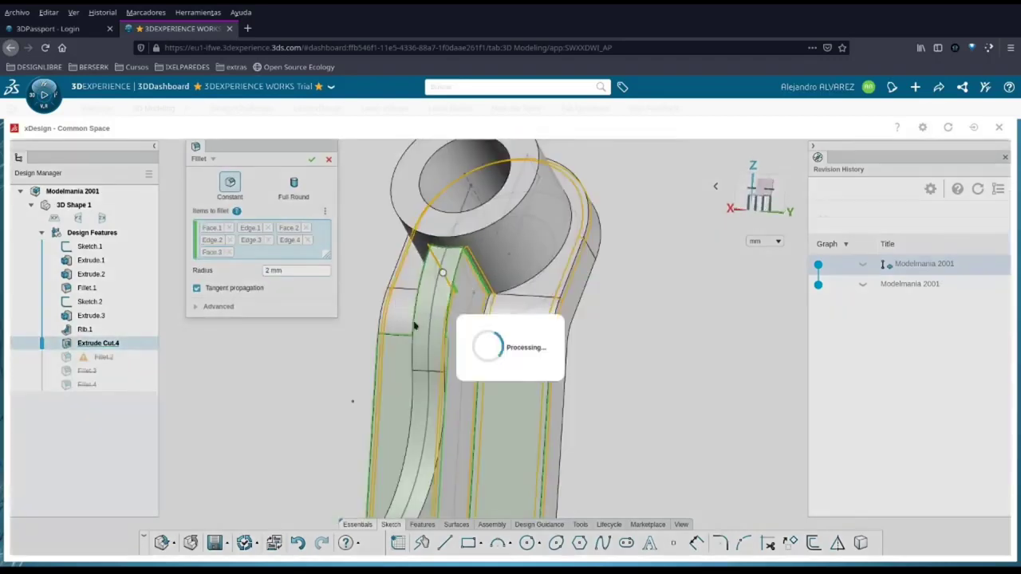
scroll(444, 360, down, 2)
middle_drag(461, 385, 455, 448)
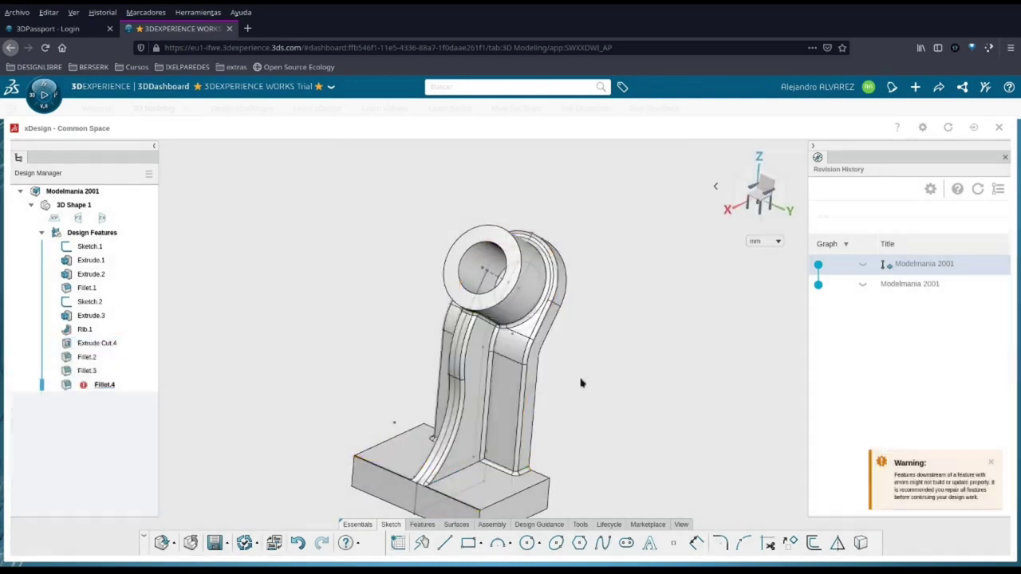
Step: Try the failing rib-to-base fillet without tangent propagation and examine how its two edges end at the rib's front
ctrl+middle_drag(589, 387, 536, 337)
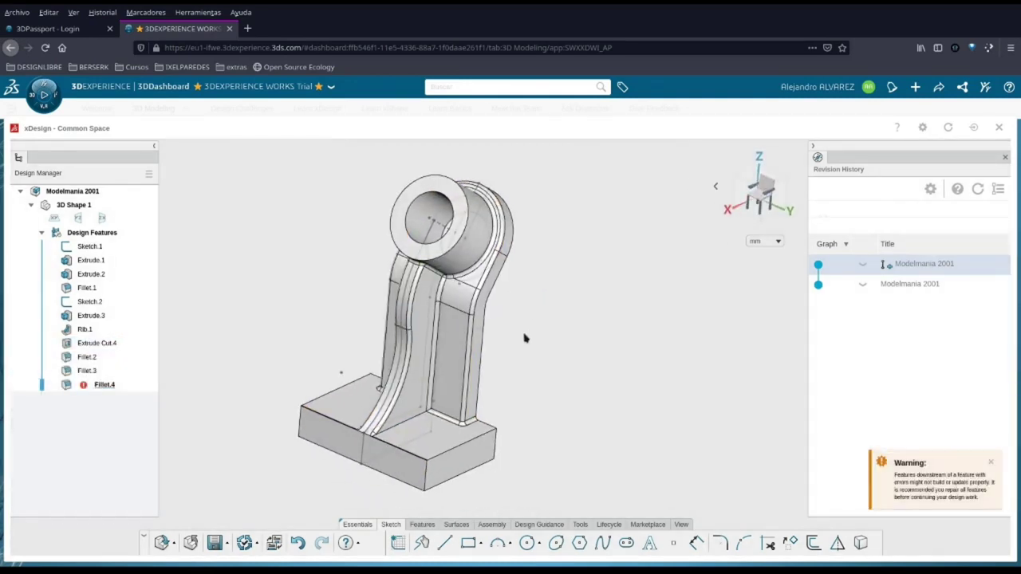
click(73, 386)
click(97, 351)
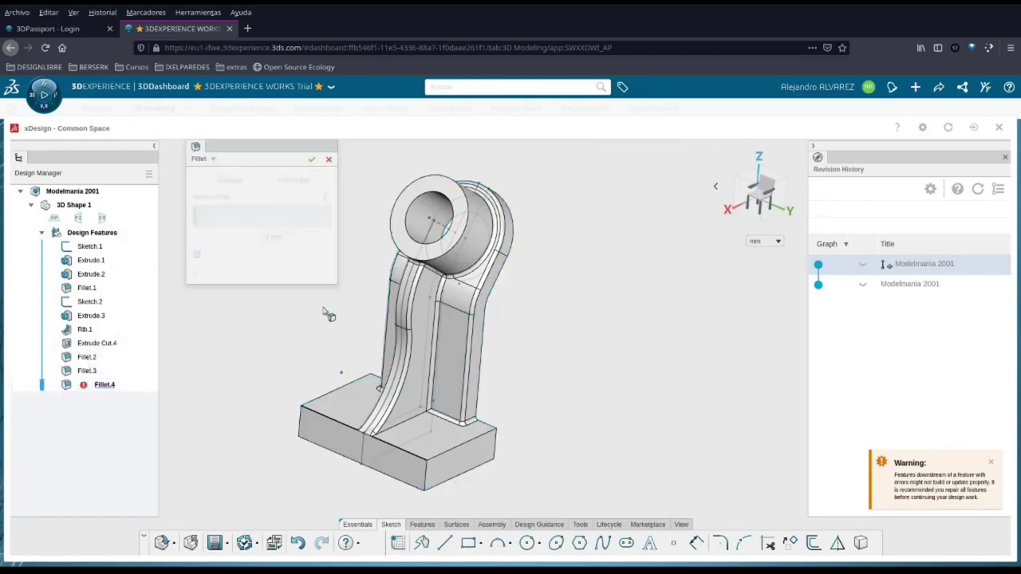
click(197, 269)
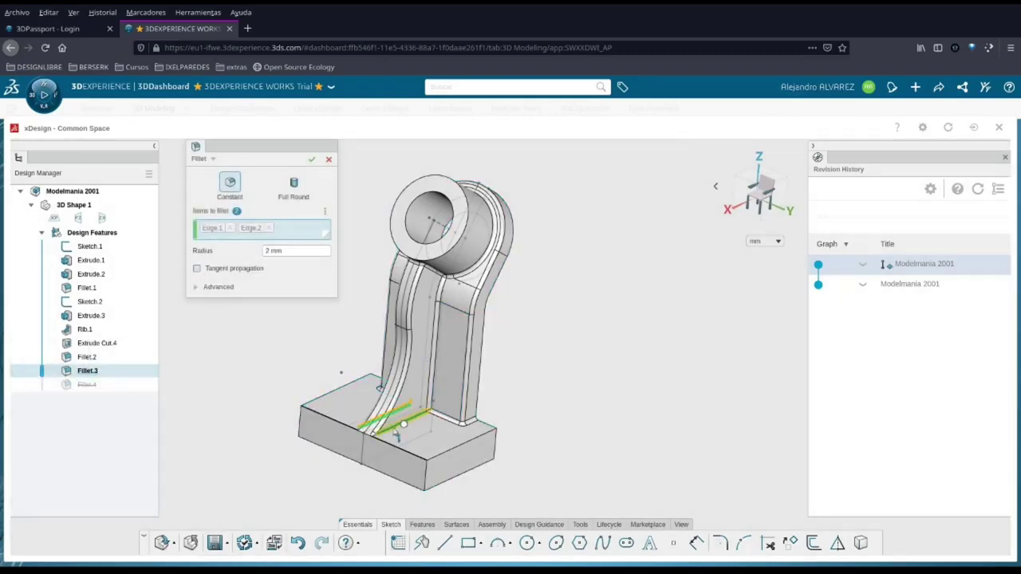
scroll(444, 437, up, 5)
scroll(285, 441, up, 2)
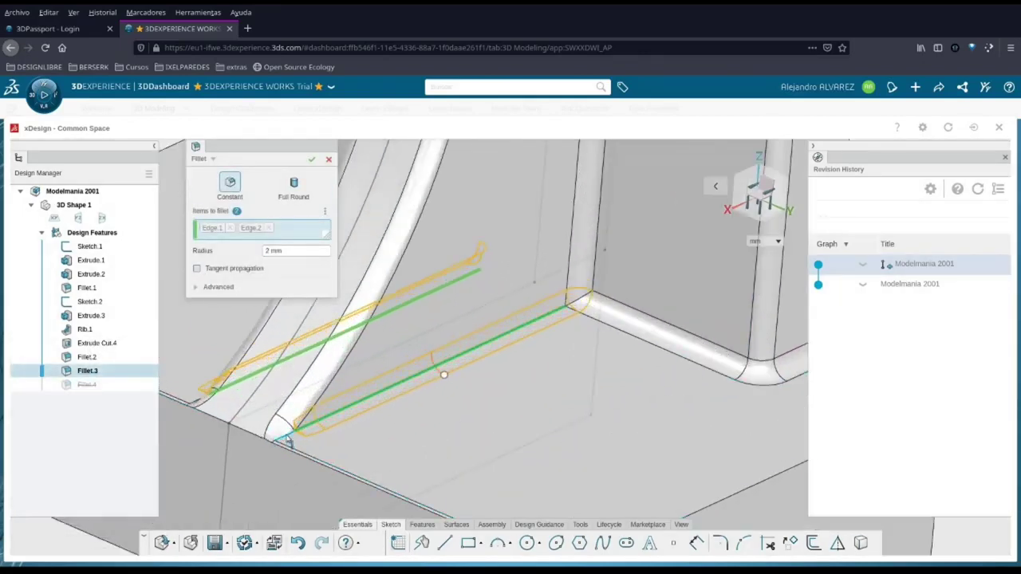
scroll(289, 441, down, 5)
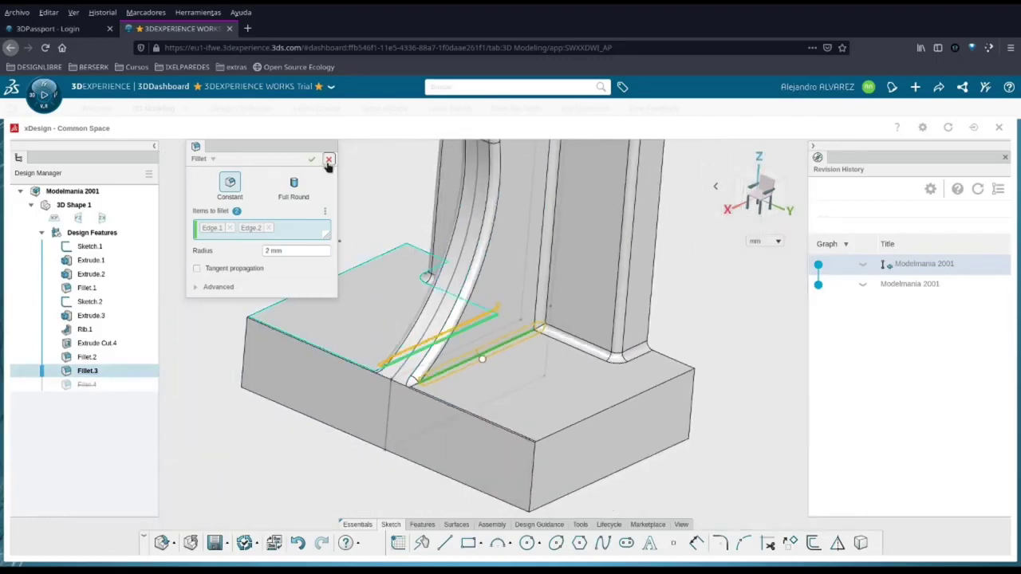
key(Return)
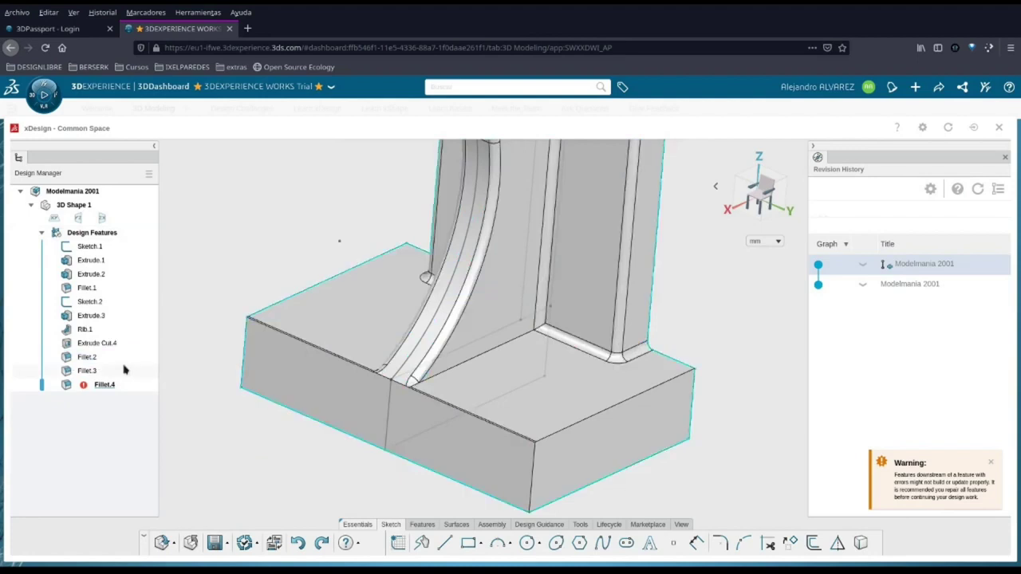
Step: Set the 2 mm fillet covering the arm to keep edges and keep features, and accept it
click(108, 332)
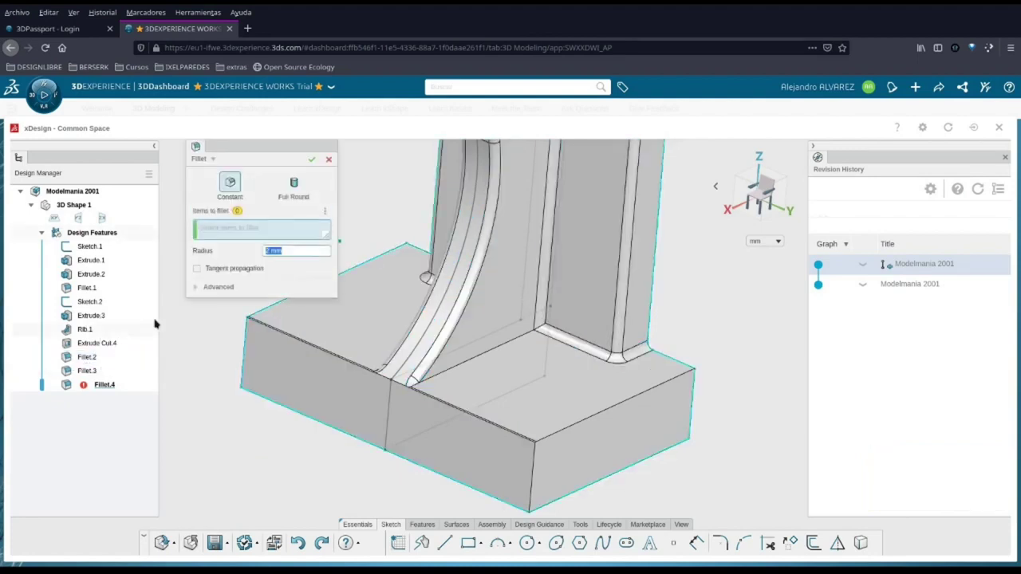
scroll(409, 353, up, 5)
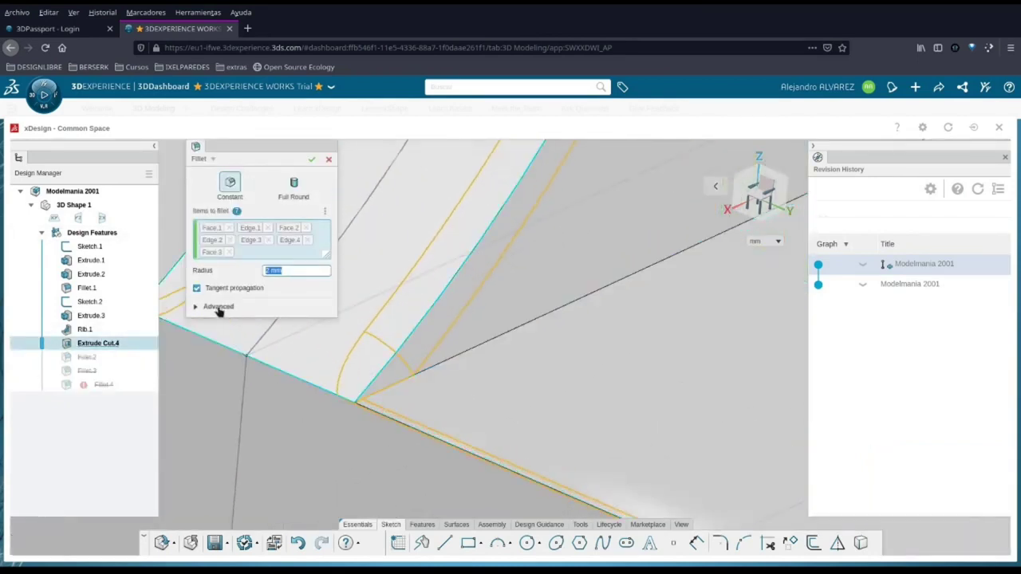
click(218, 307)
scroll(369, 429, down, 10)
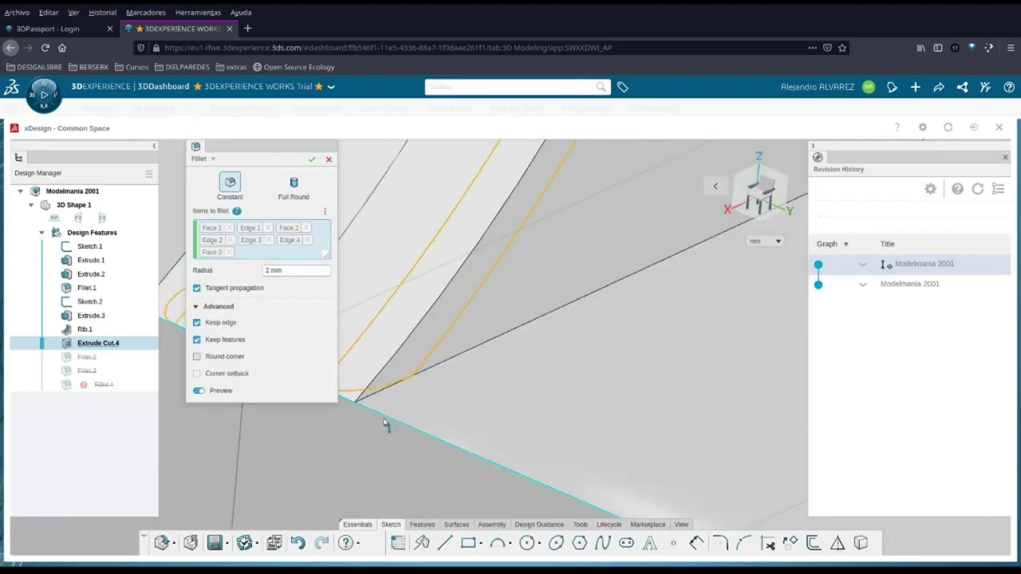
scroll(581, 255, up, 3)
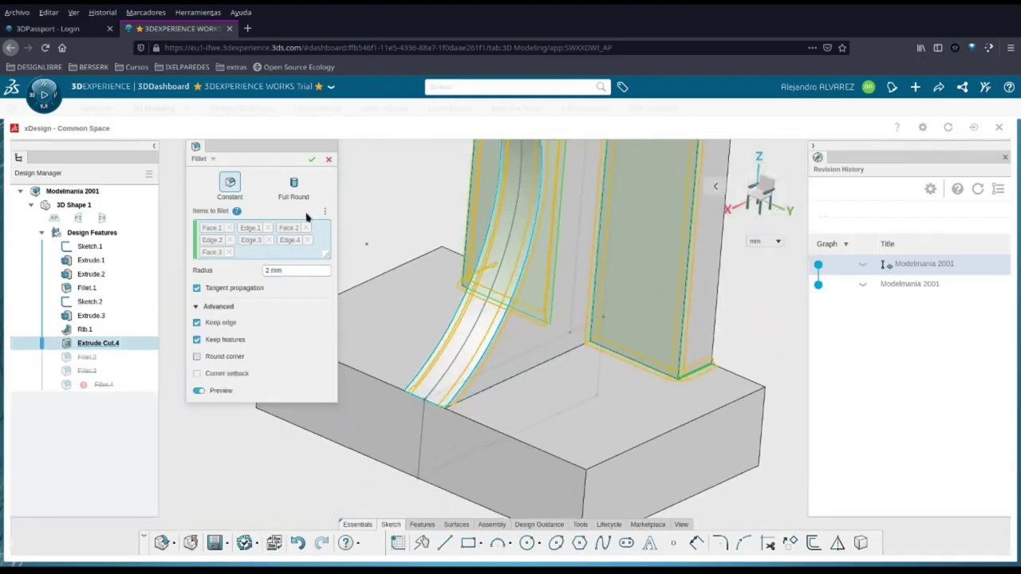
key(Return)
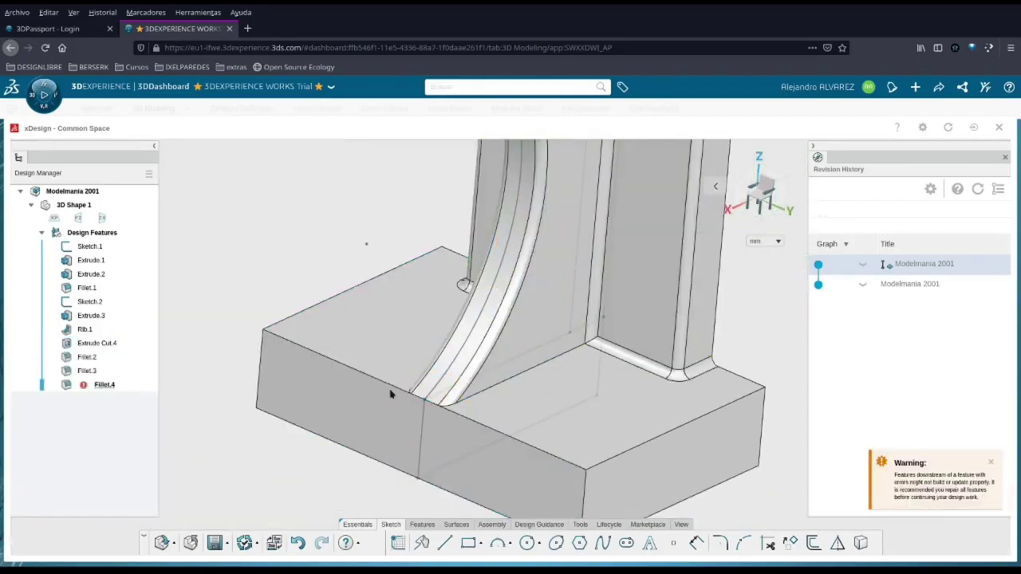
Step: Add the four short curved edges at the front and rear ends of the rib's base edges to the failing Fillet.4
click(83, 386)
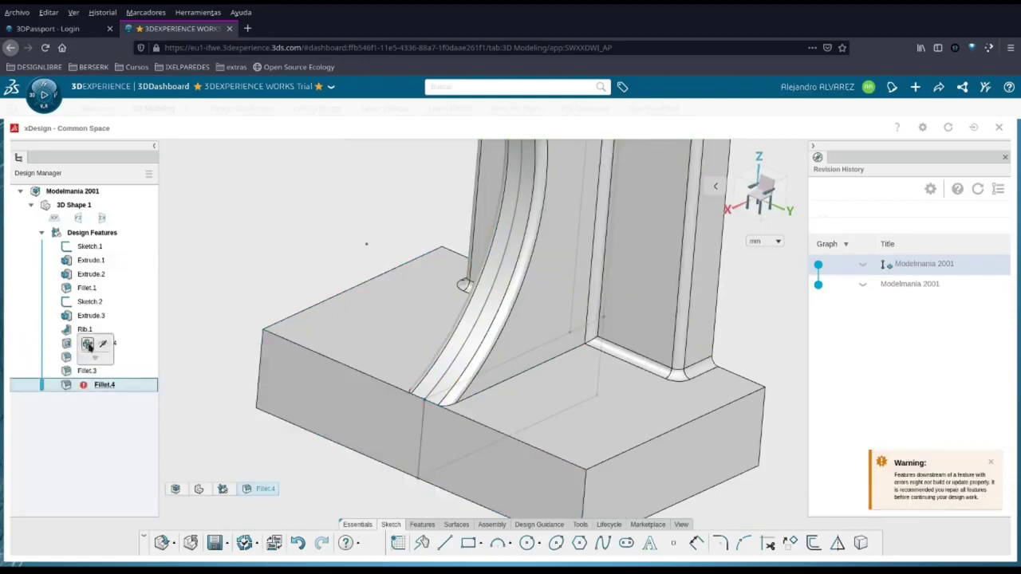
click(89, 344)
scroll(510, 398, up, 3)
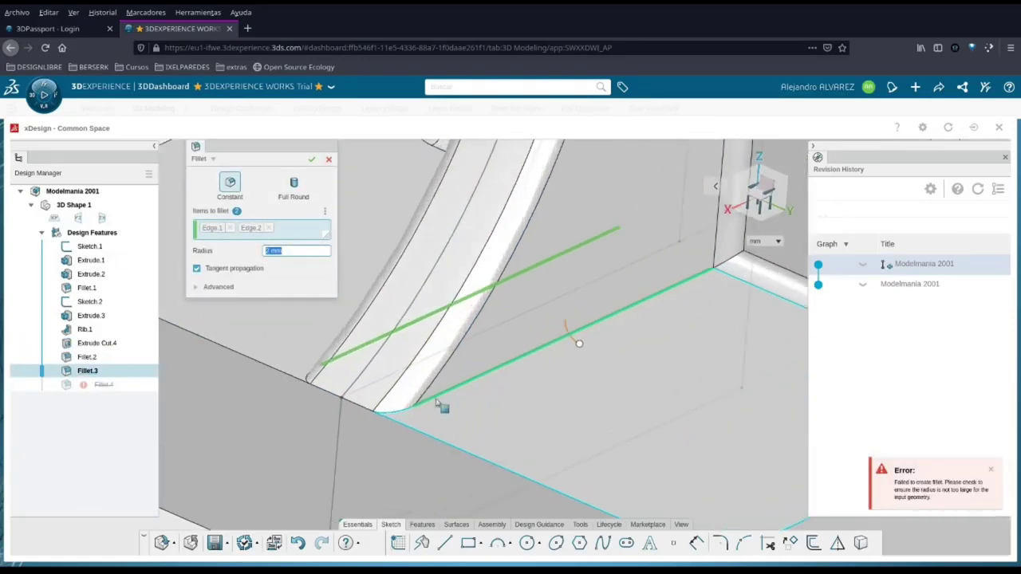
click(410, 412)
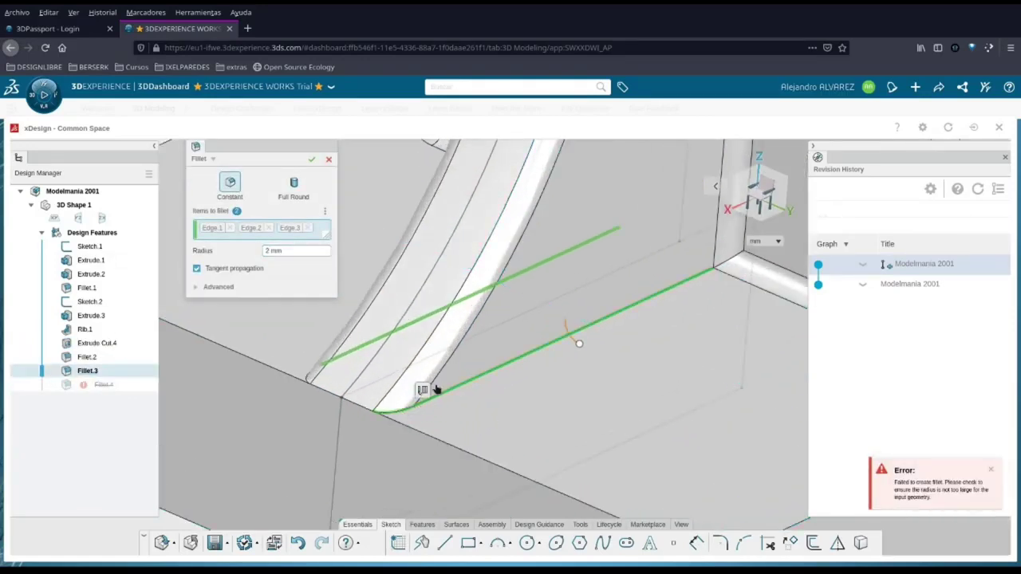
click(721, 265)
click(624, 218)
click(308, 383)
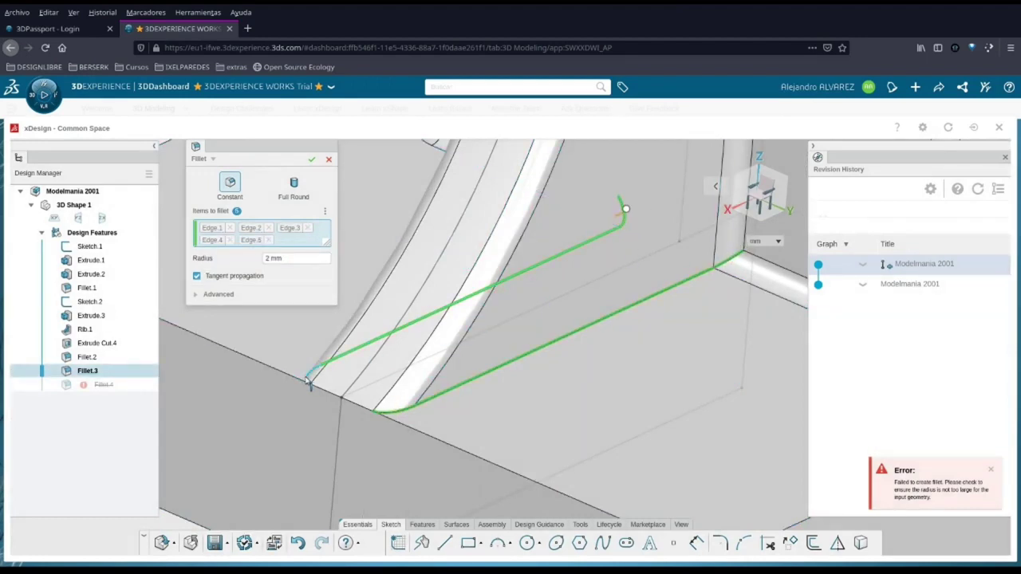
Step: Accept the six-edge rib-to-base fillet at 2 mm radius with tangent propagation, Keep edge and Keep features turned off
click(223, 293)
click(229, 327)
click(220, 315)
scroll(535, 358, down, 5)
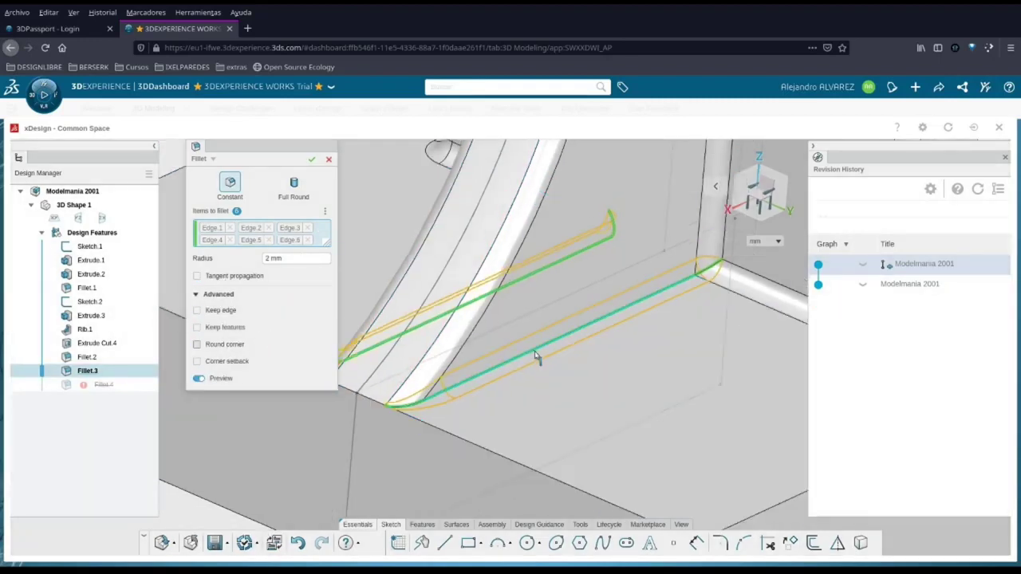
click(311, 162)
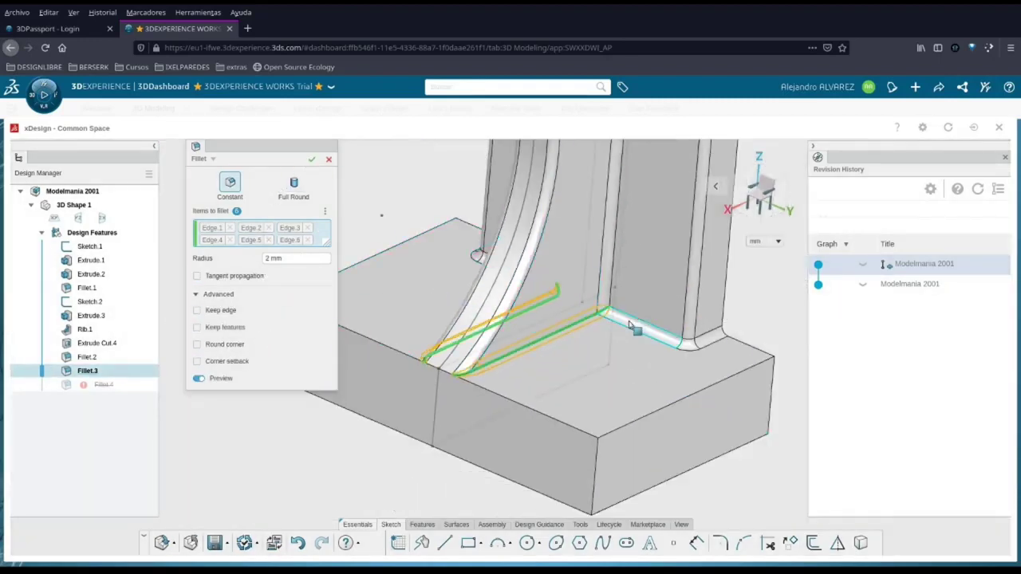
scroll(512, 321, up, 5)
scroll(513, 321, down, 6)
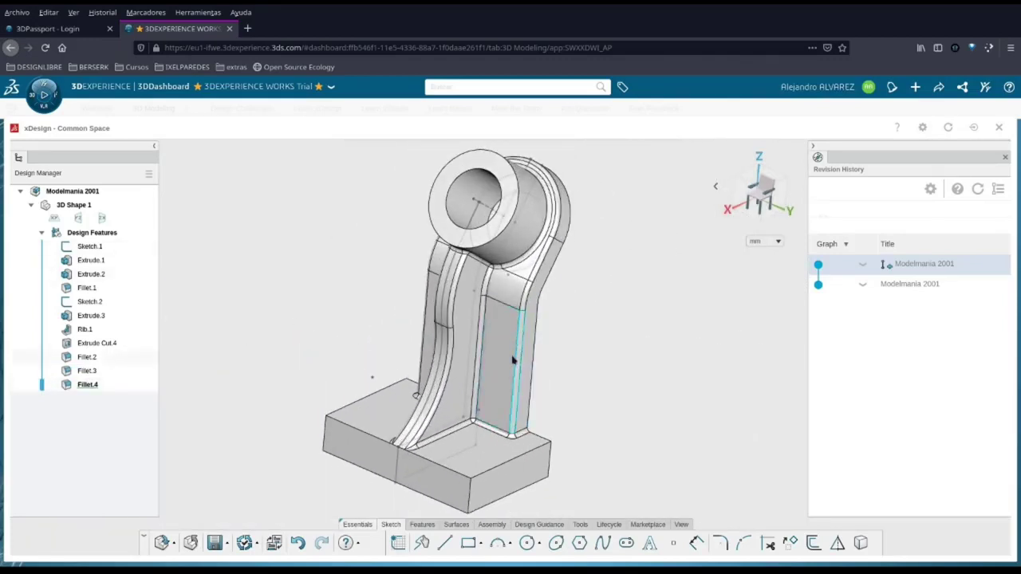
Step: Colour the entire part olive yellow (RGB 211, 211, 76) using the Sets selection type, and save the part
click(515, 361)
click(578, 325)
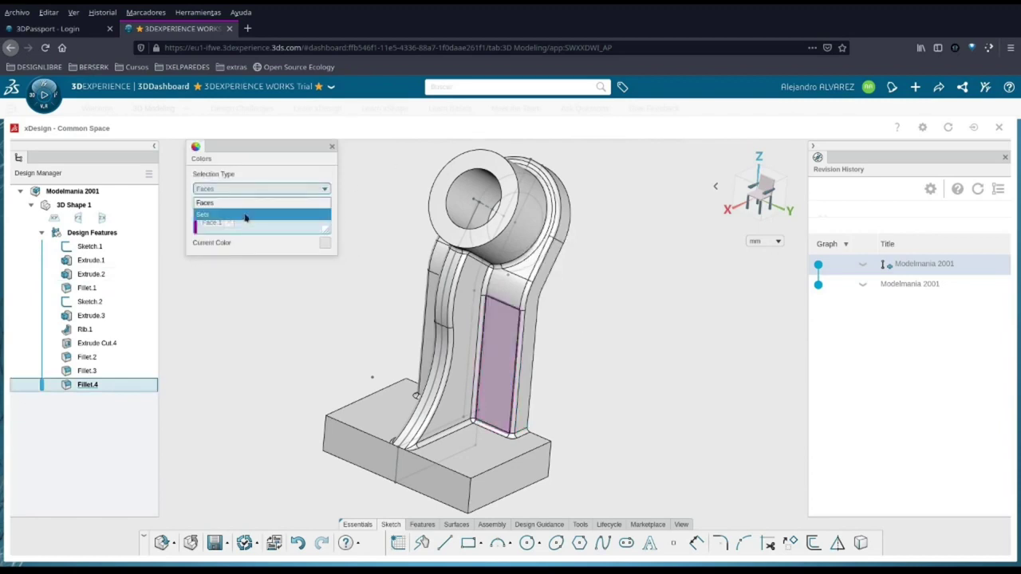
click(245, 216)
click(325, 243)
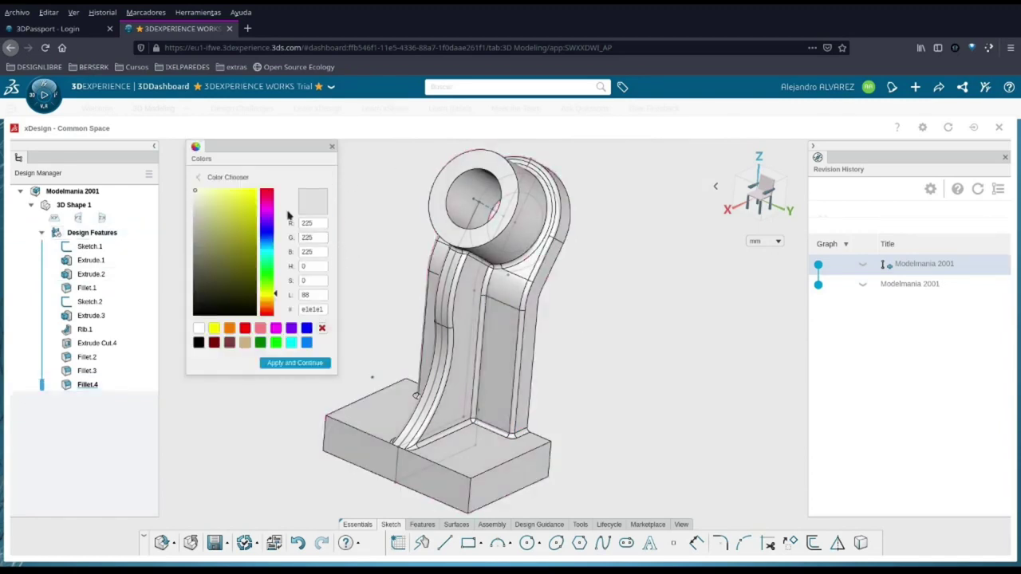
mouse_move(246, 230)
mouse_down()
mouse_move(253, 199)
mouse_move(233, 213)
mouse_up()
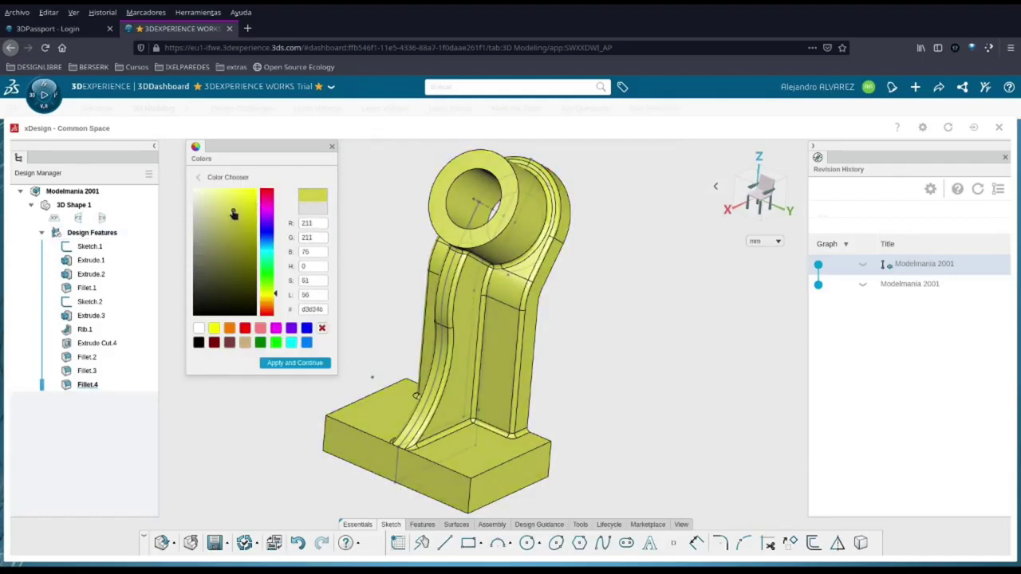
click(295, 363)
click(333, 148)
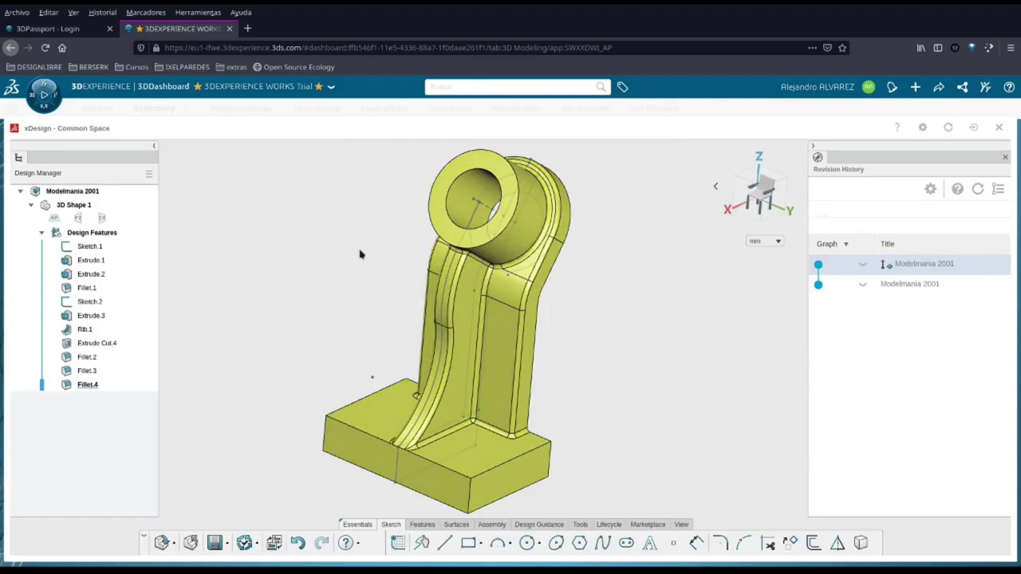
middle_drag(599, 313, 582, 310)
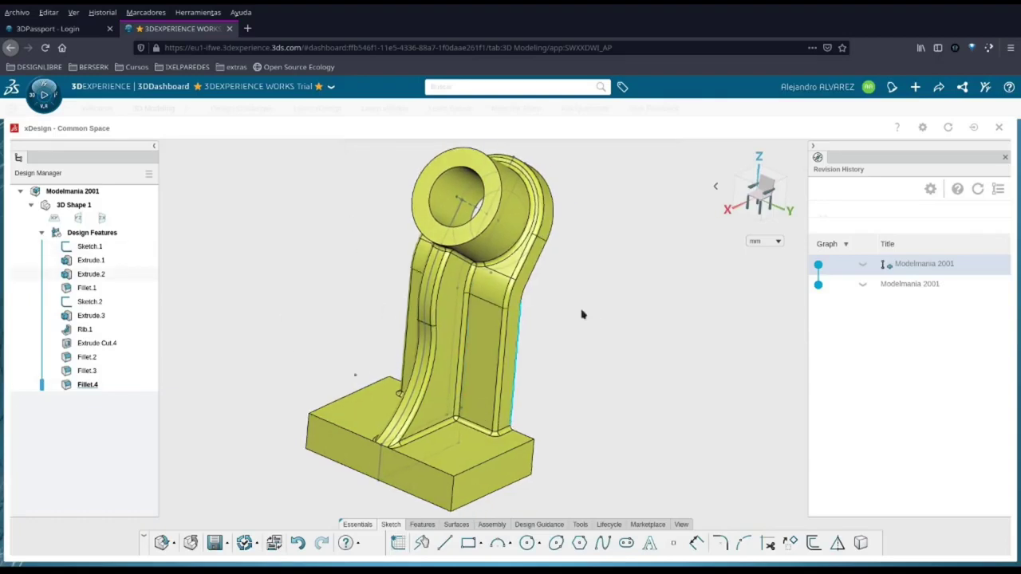
click(216, 542)
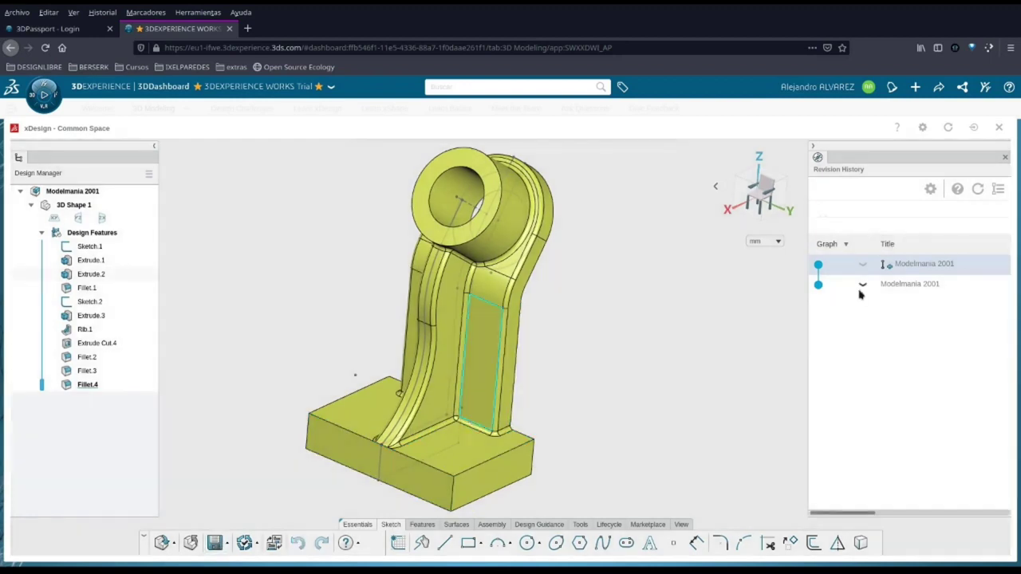
Step: Open the earlier revision of Modelmania 2001 from the revision history and view the whole part
click(862, 284)
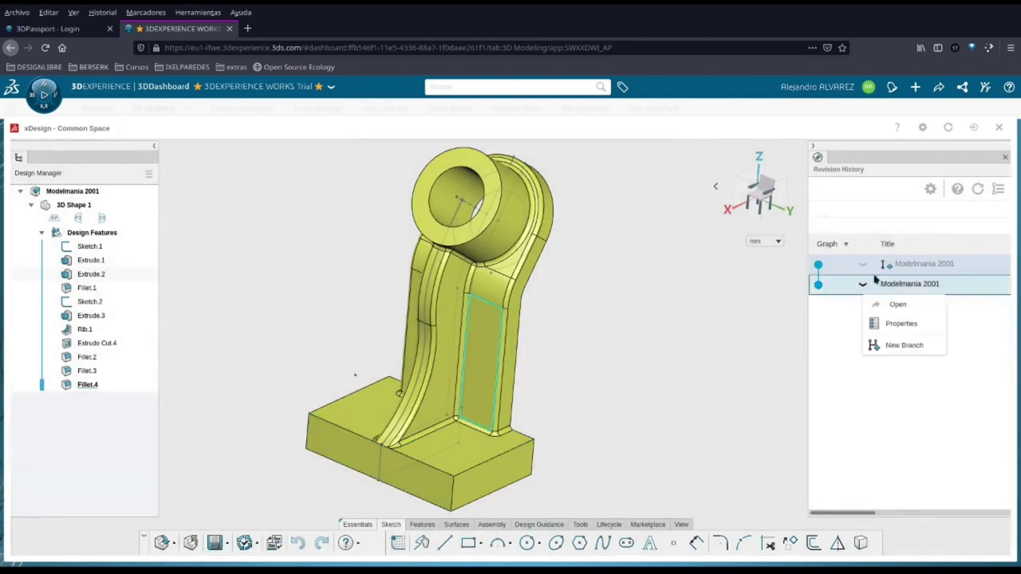
click(892, 305)
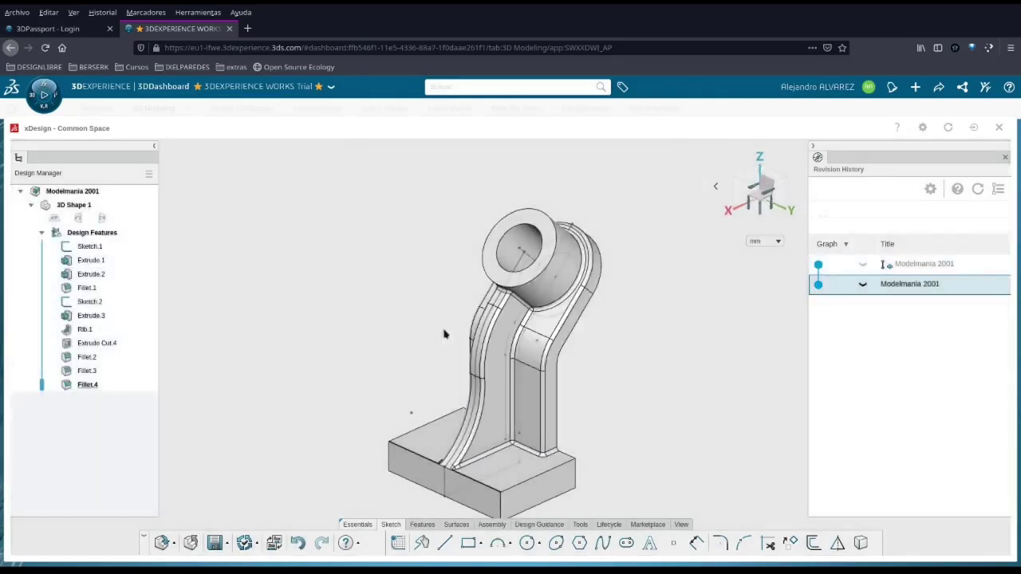
scroll(572, 376, up, 2)
scroll(595, 387, down, 3)
ctrl+middle_drag(596, 387, 556, 363)
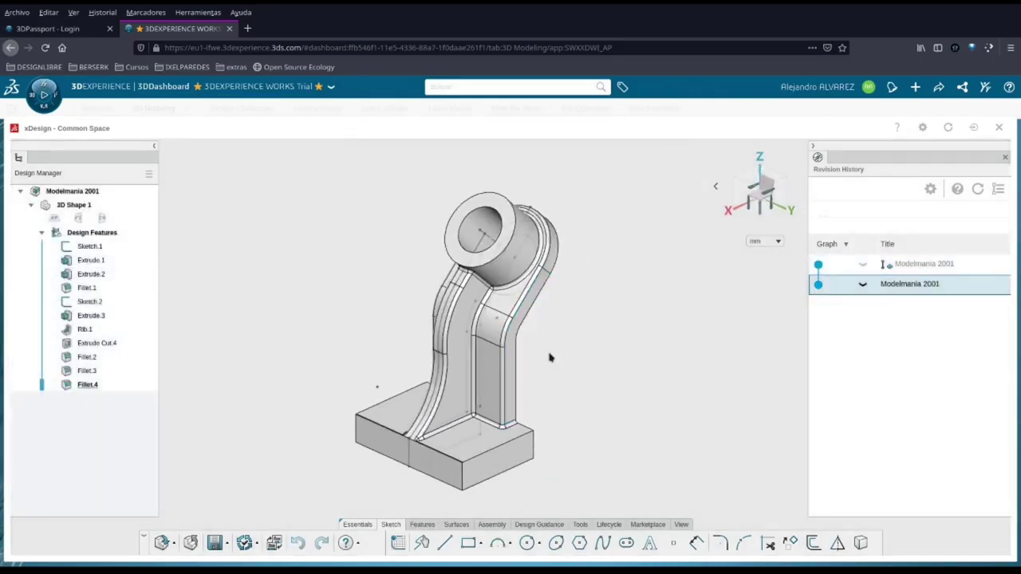